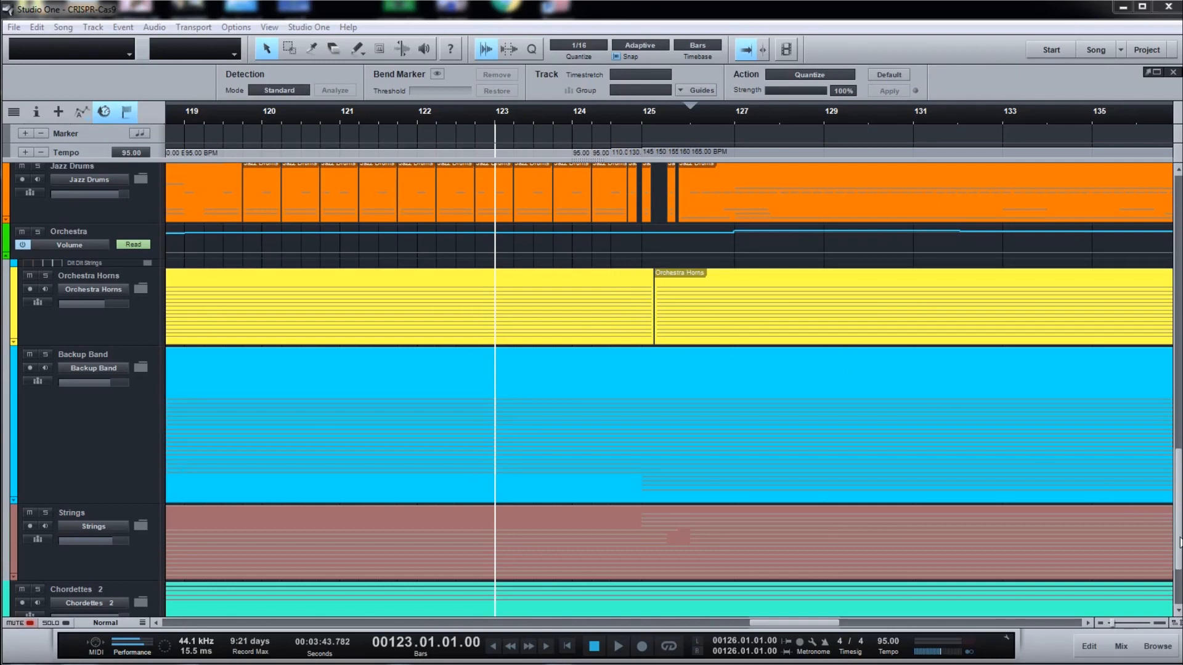
scroll(1180, 531, "up", 2)
scroll(1180, 530, "down", 3)
scroll(1180, 528, "up", 3)
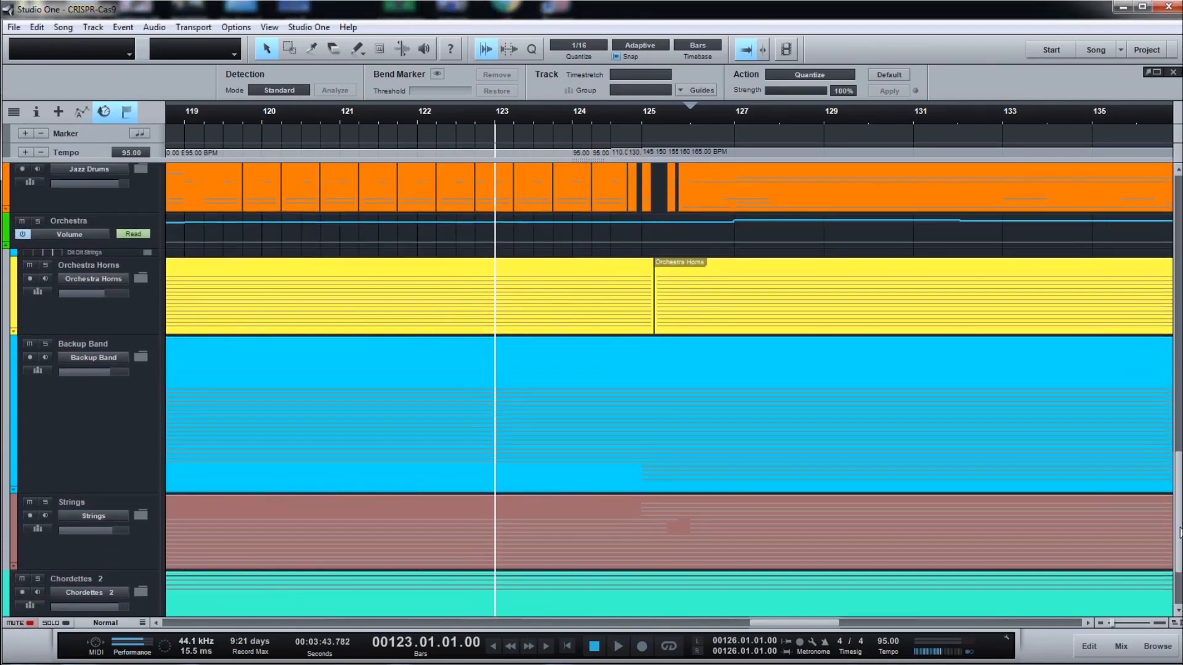
scroll(1180, 528, "down", 2)
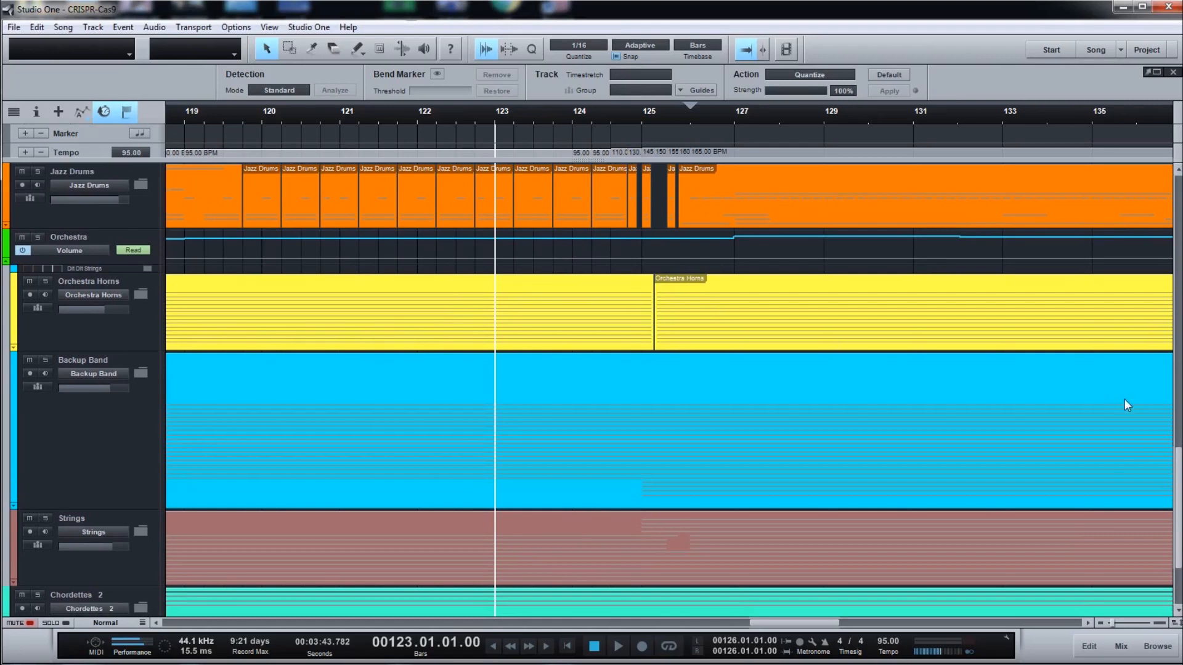
scroll(1179, 492, "down", 3)
scroll(1178, 491, "up", 3)
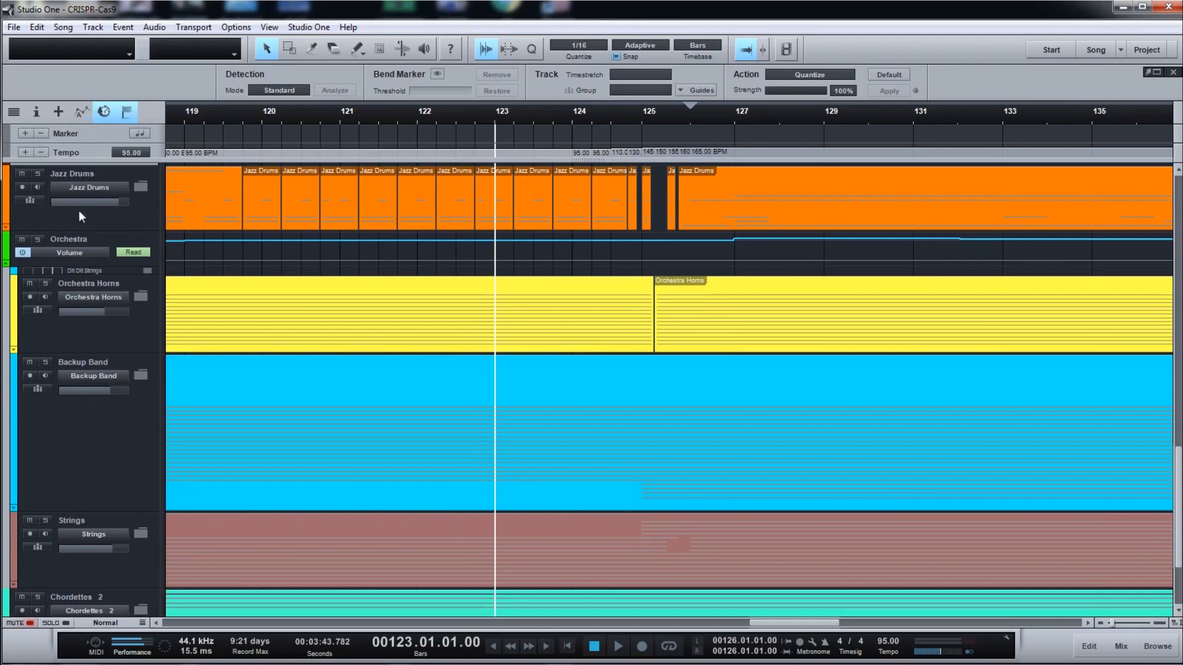
mouse_move(1179, 510)
left_mouse_down()
mouse_move(1179, 529)
mouse_move(1180, 513)
left_mouse_up()
Expand the Backup Band folder track, look through the tracks and audio clips it contains, and collapse the folder again
left_click(144, 378)
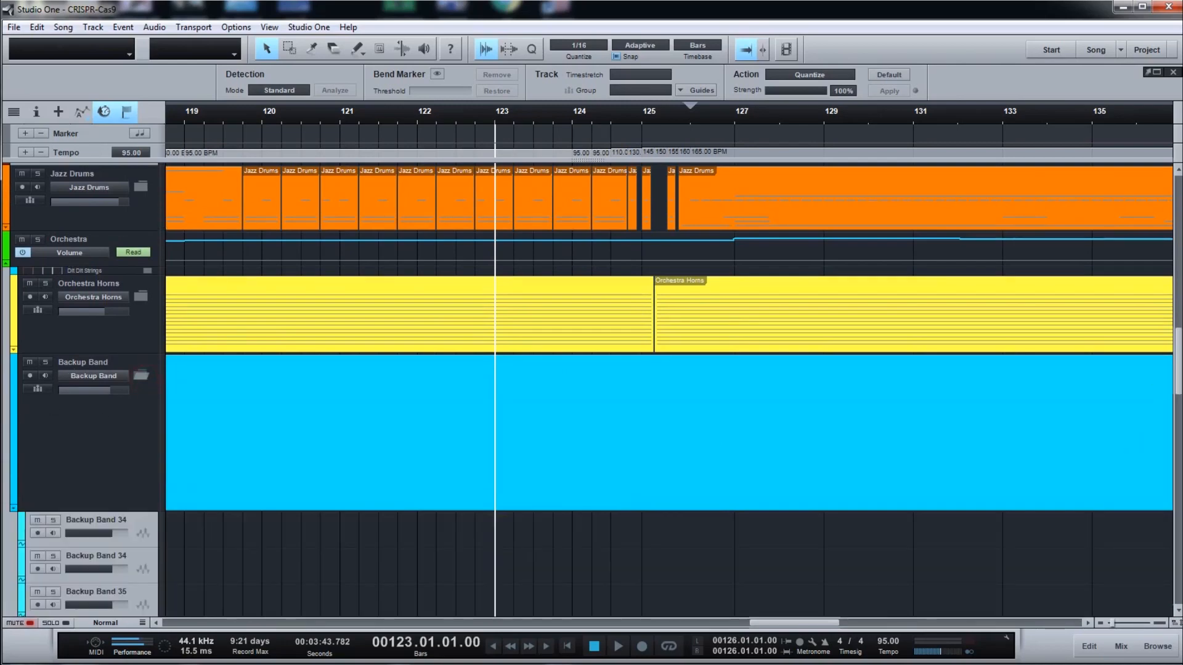
scroll(144, 378, "down", 12)
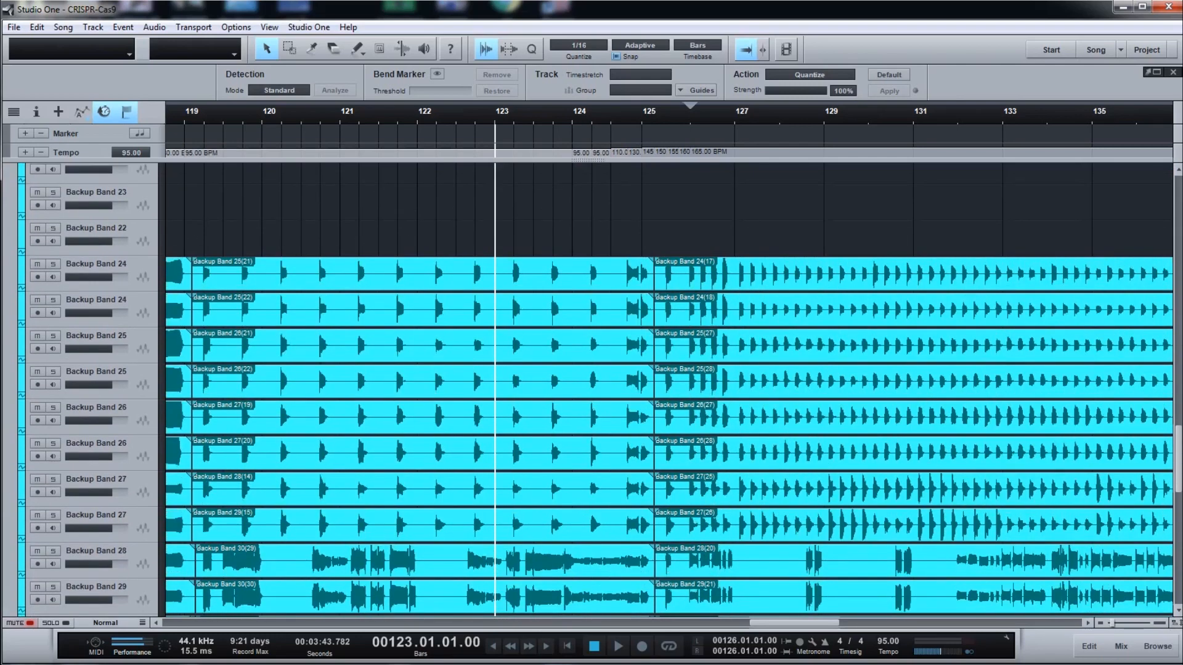
scroll(146, 357, "up", 12)
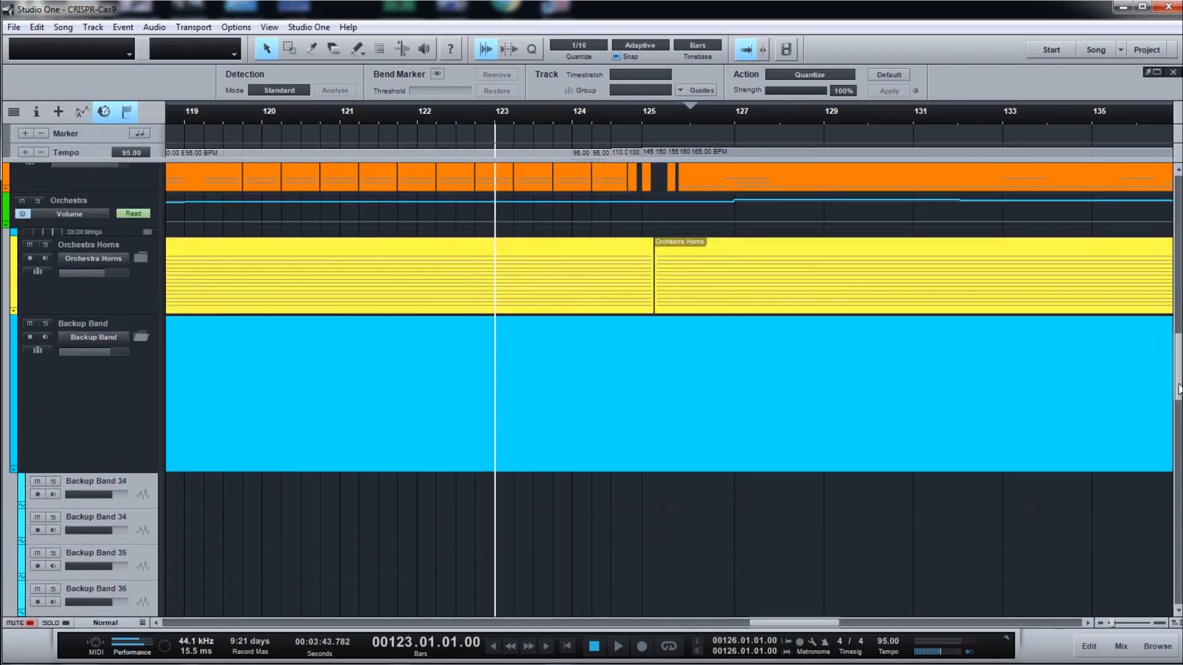
left_click(145, 343)
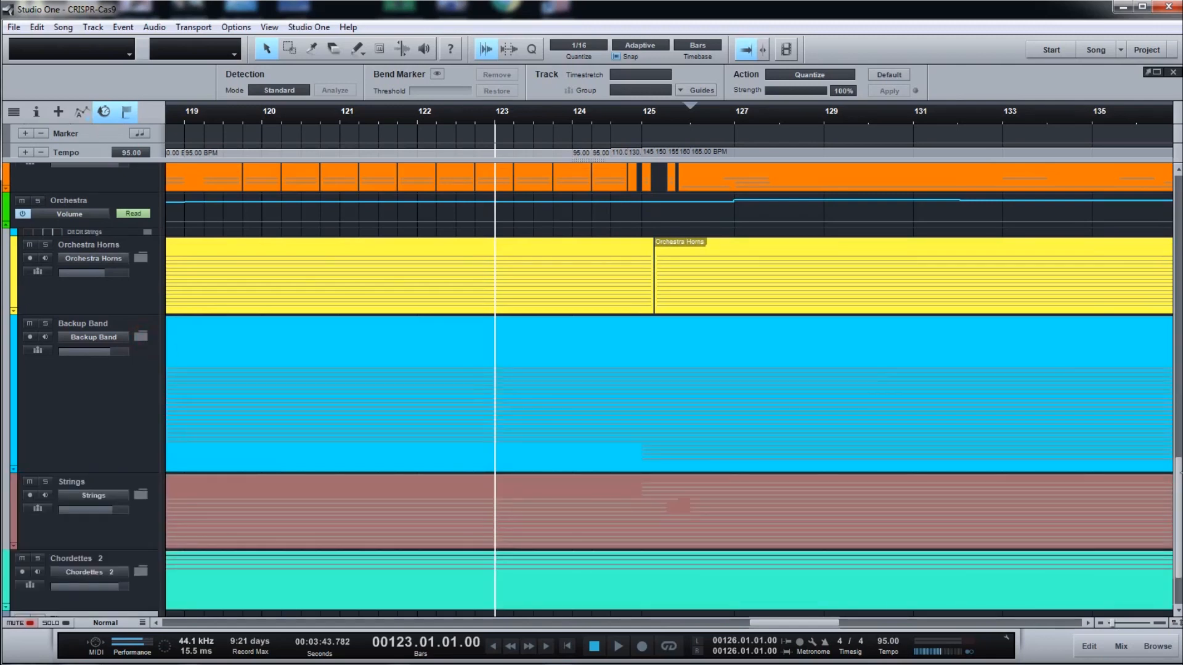
Play back the full arrangement from bar 123 through the following section and stop playback
mouse_move(1179, 506)
left_mouse_down()
mouse_move(1178, 425)
mouse_move(1178, 496)
left_mouse_up()
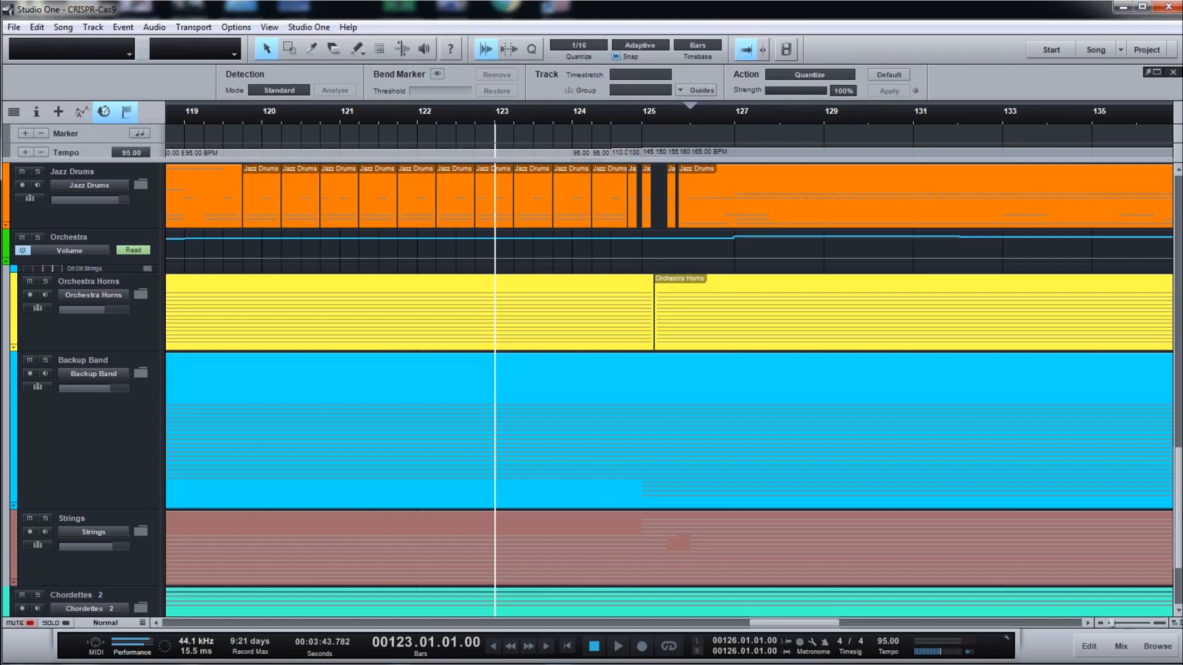
scroll(1178, 514, "down", 2)
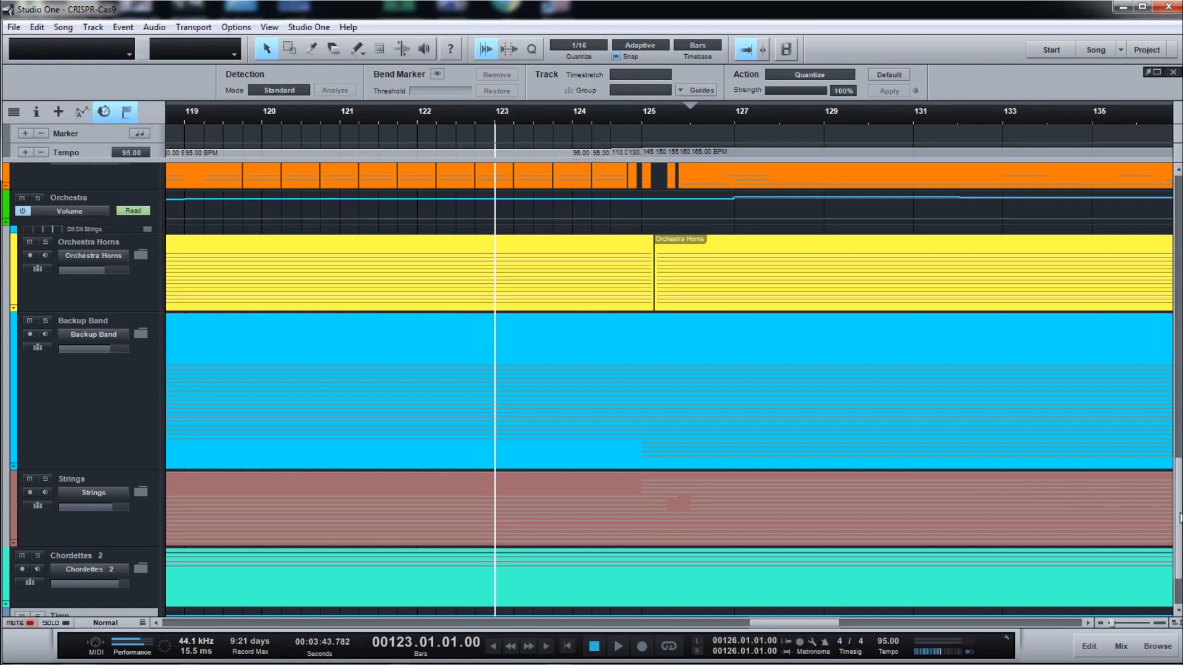
scroll(1180, 517, "up", 2)
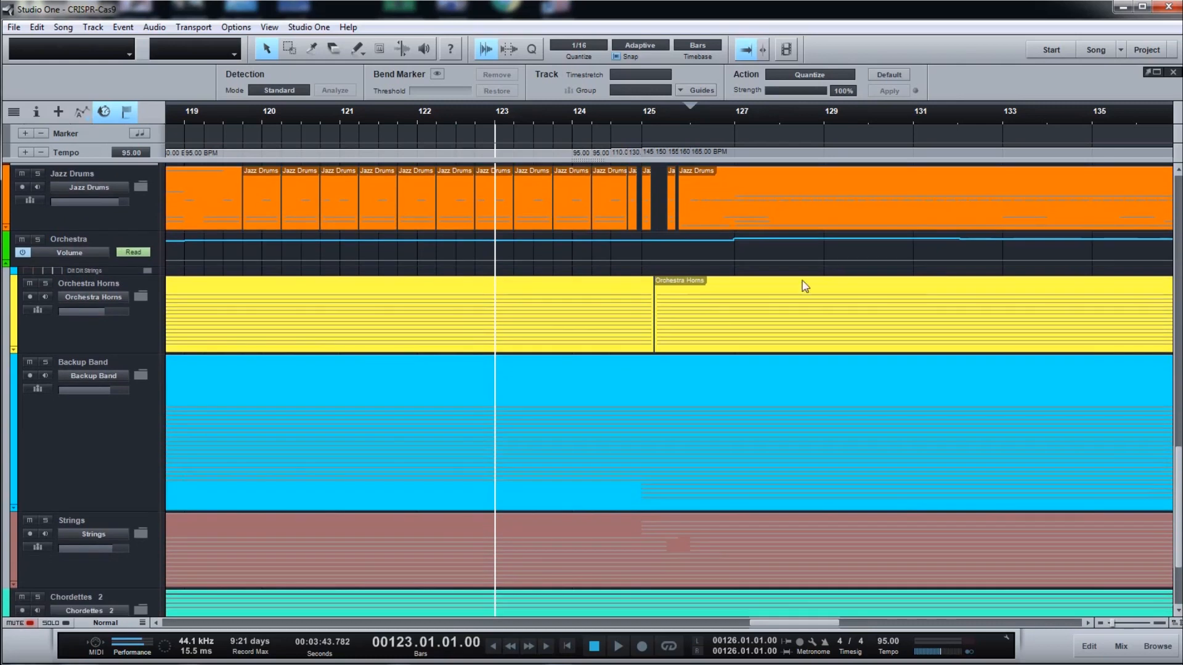
key("space")
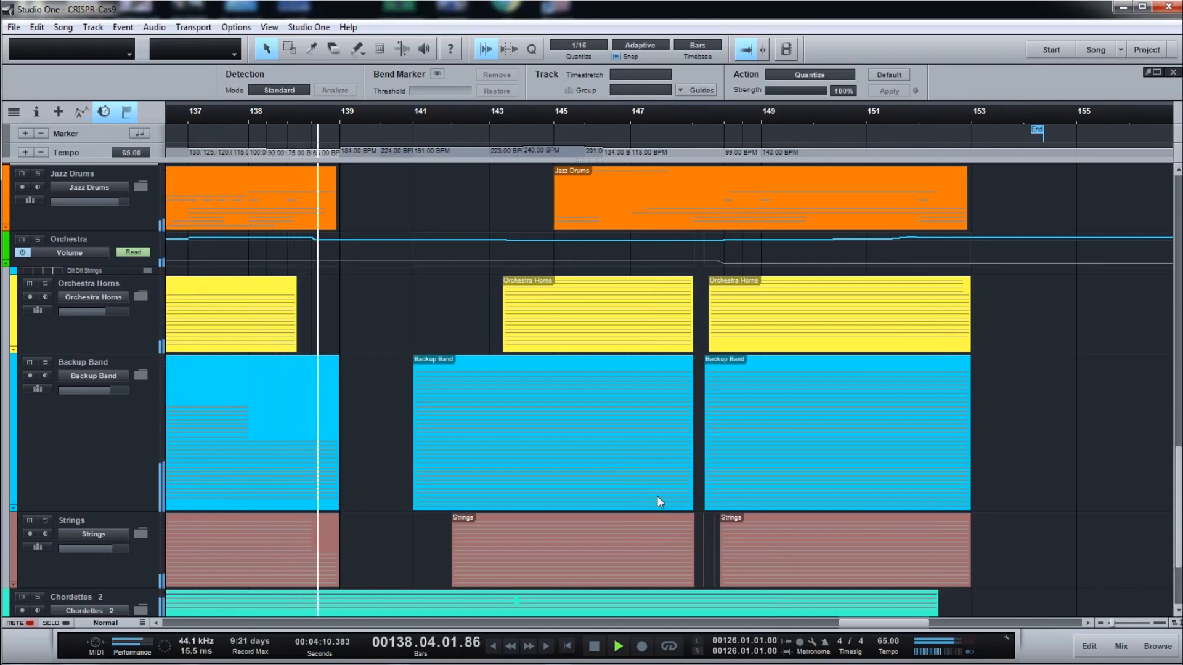
left_click(599, 648)
Replay the full arrangement from the end of bar 123 through the tempo build-up, stopping within bar 127
left_click_drag(865, 624, 795, 634)
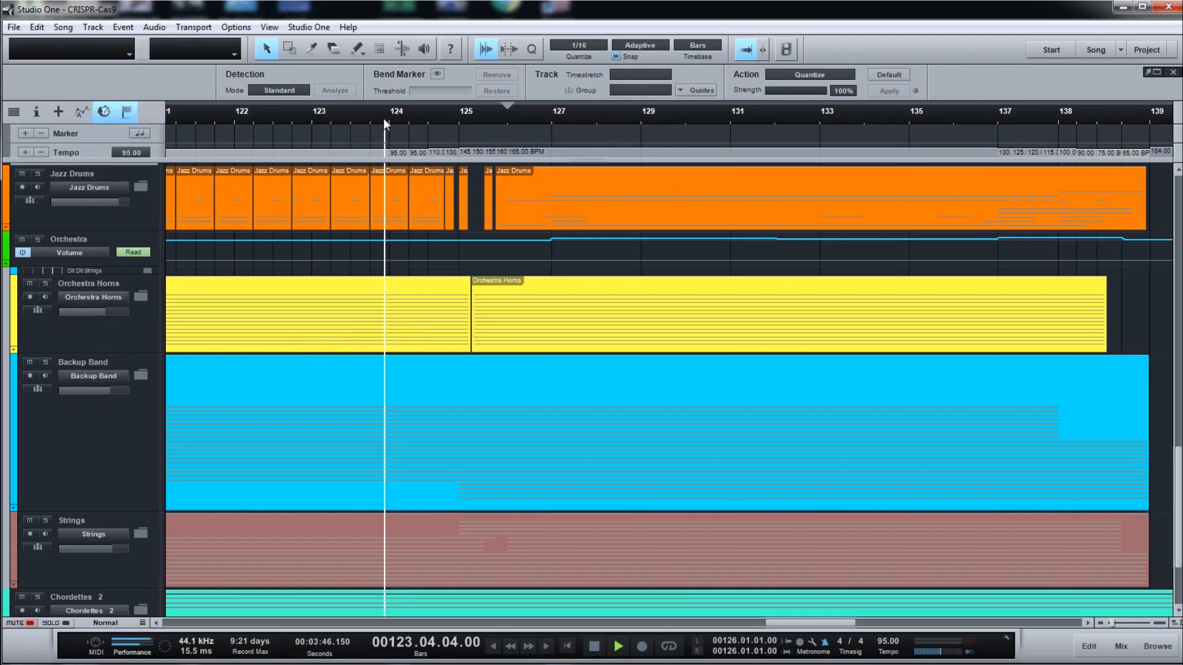
key("space")
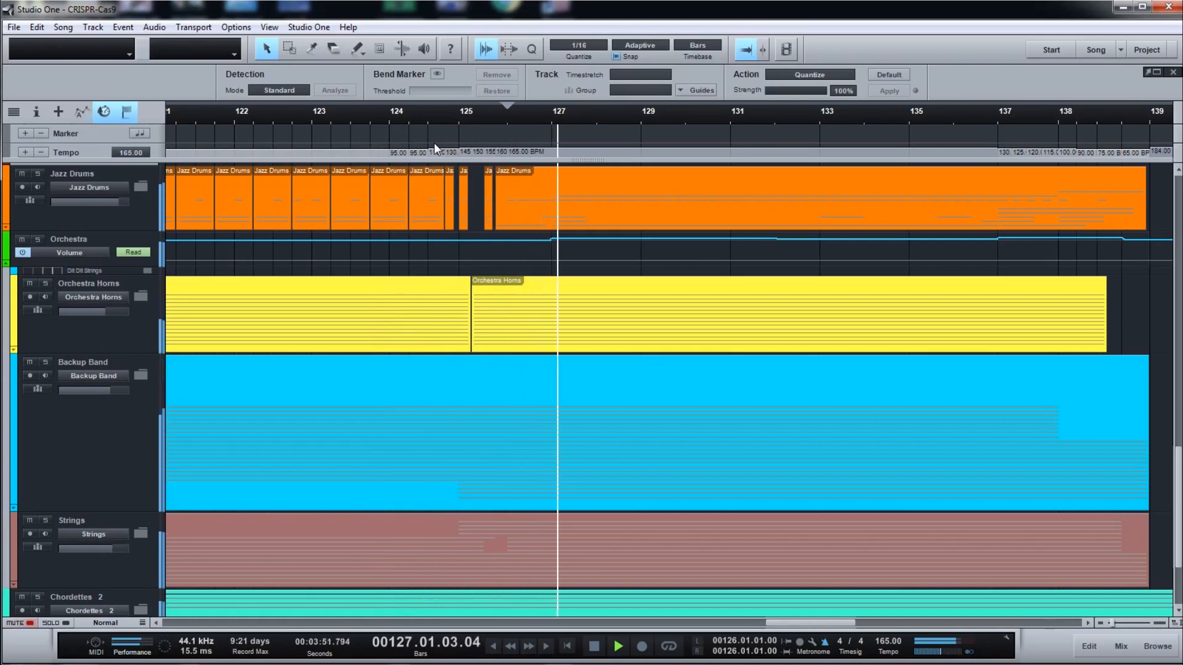
key("space")
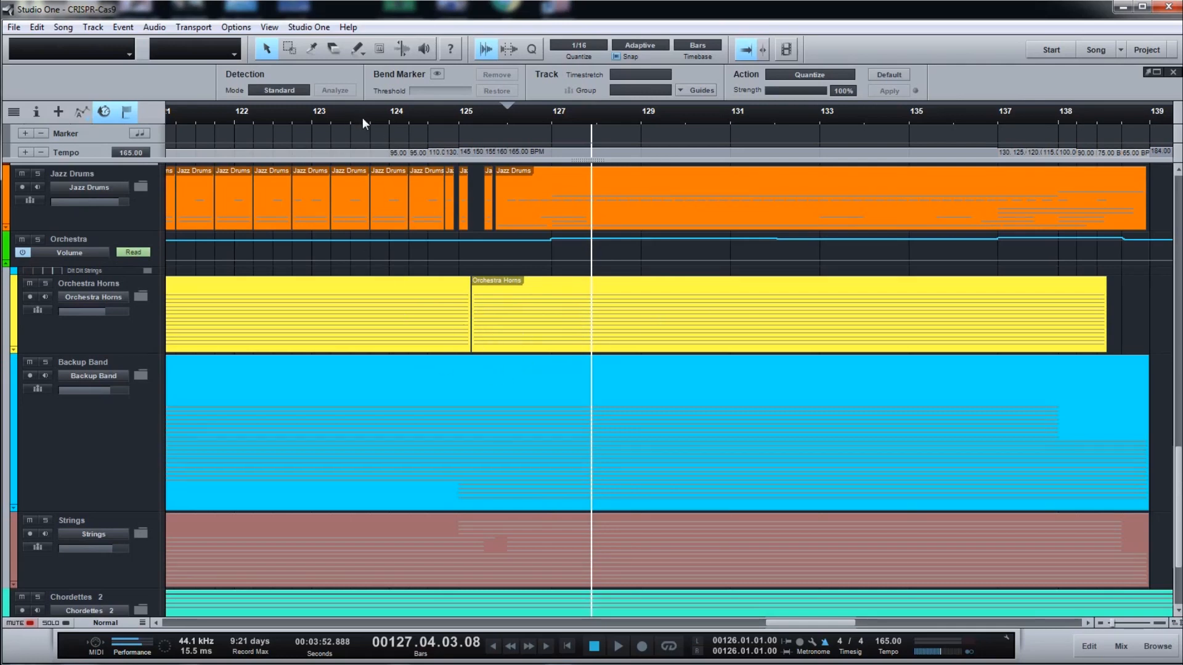
Expand the Jazz Drums folder track and look through its individual drum tracks
left_click(141, 186)
scroll(363, 275, "down", 5)
scroll(363, 275, "down", 5)
scroll(363, 275, "up", 9)
scroll(363, 275, "down", 2)
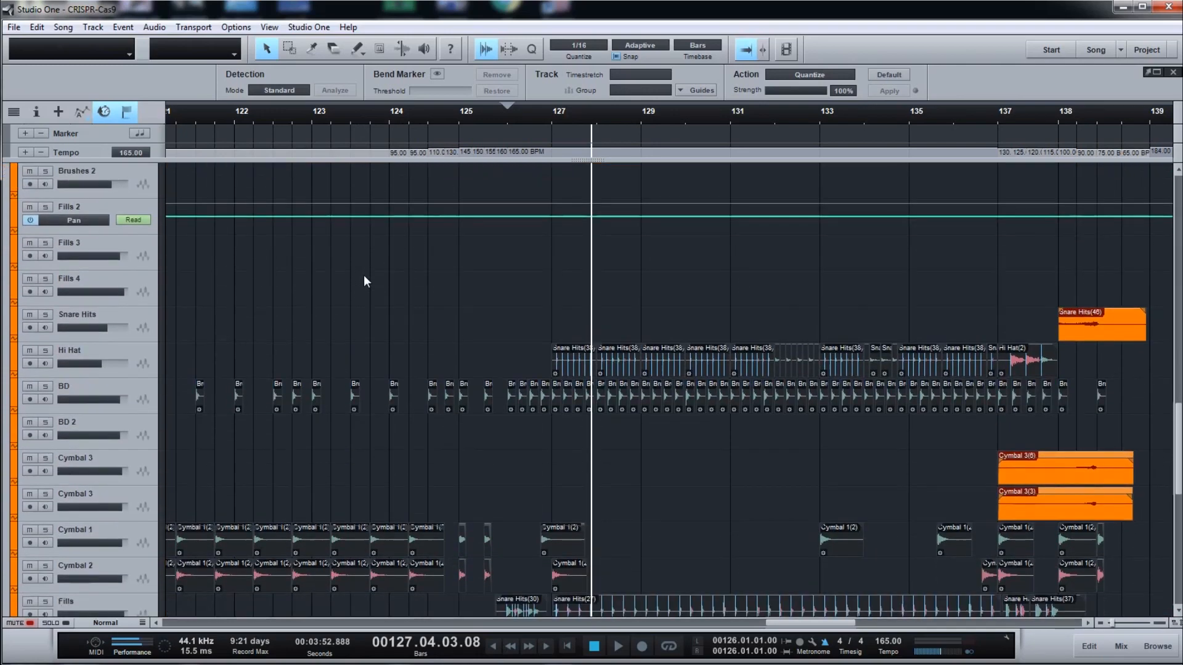
scroll(363, 281, "up", 5)
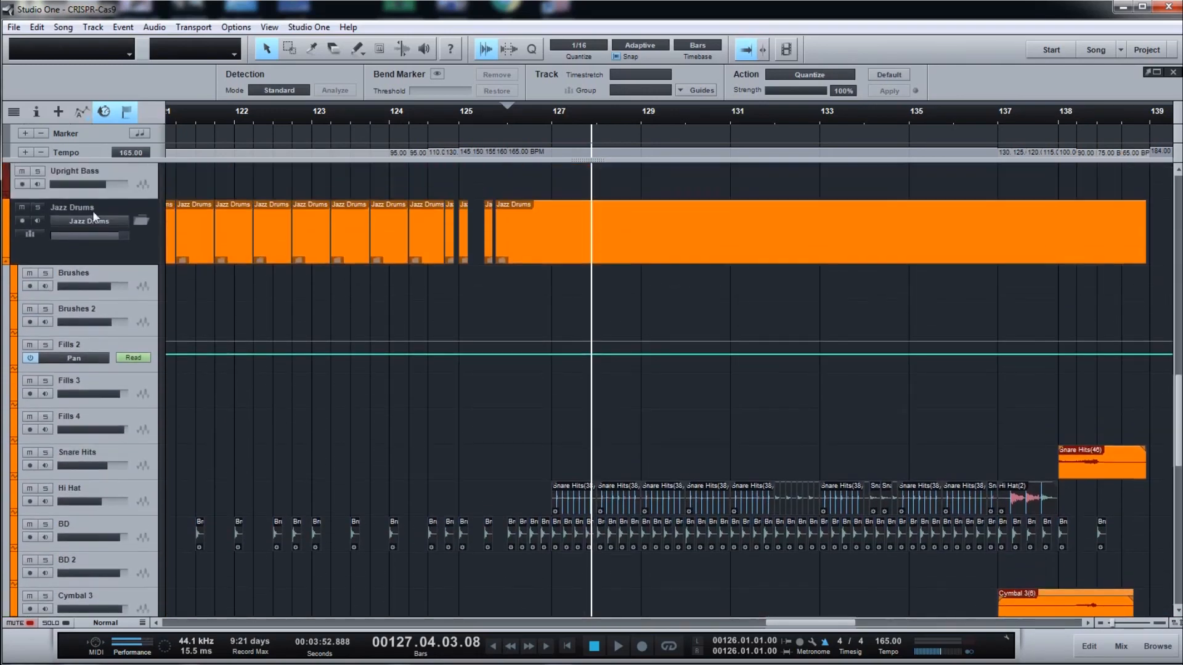
left_click(37, 207)
scroll(330, 348, "down", 3)
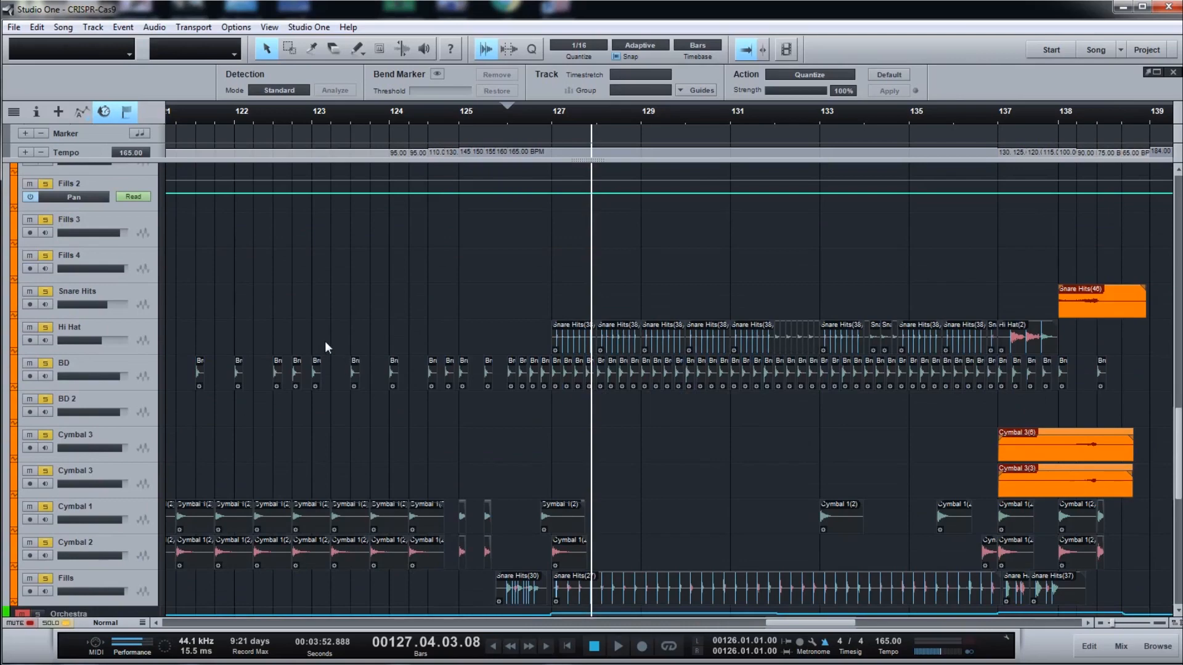
scroll(328, 352, "up", 4)
left_click(37, 241)
Solo the BD track and play it from just before bar 125, stopping in bar 130
scroll(406, 366, "down", 5)
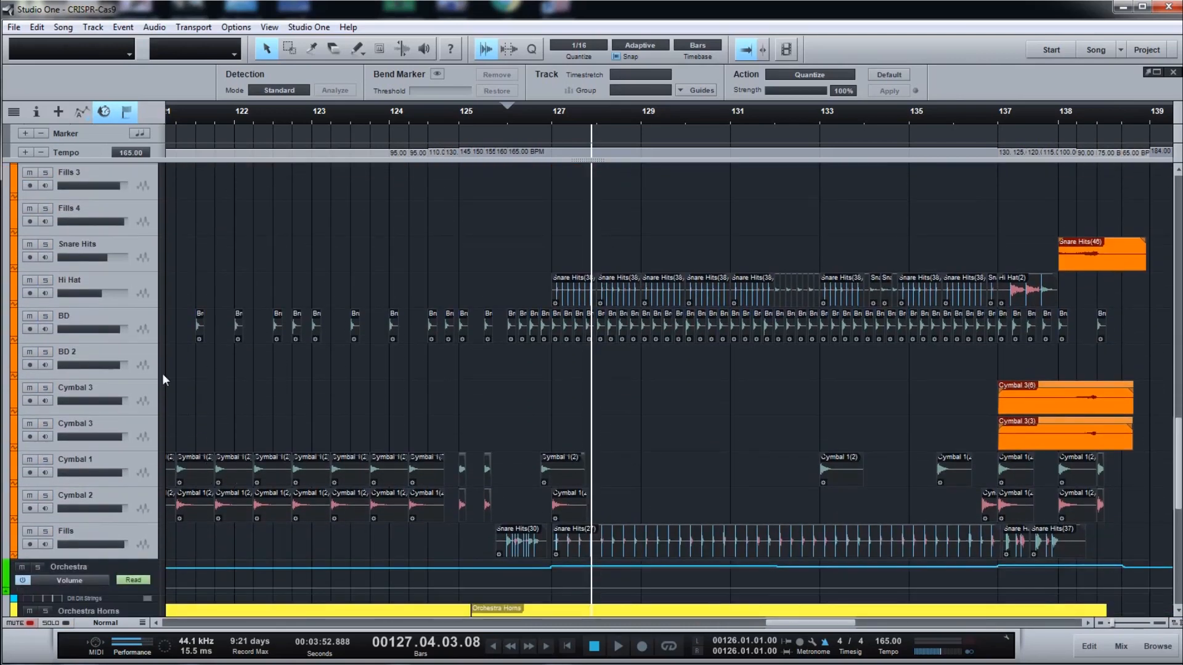
left_click(46, 319)
left_click(459, 120)
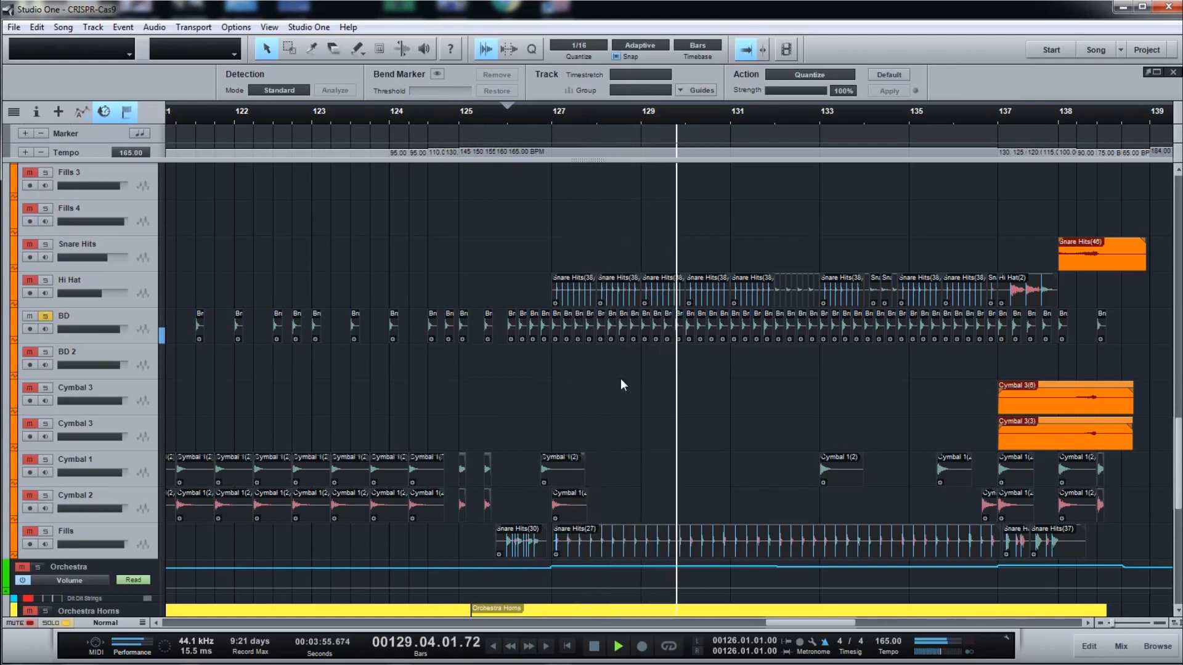
key("space")
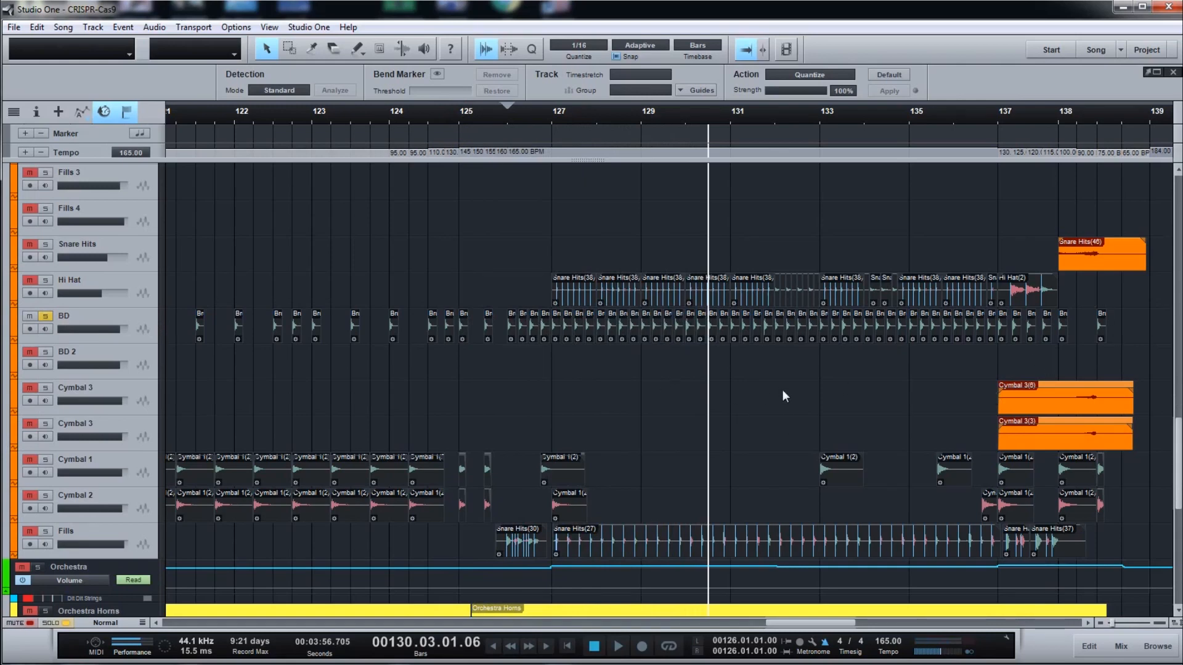
Solo the Hi Hat track as well and play it together with BD from about bar 127
left_click(45, 280)
left_click(573, 114)
key("space")
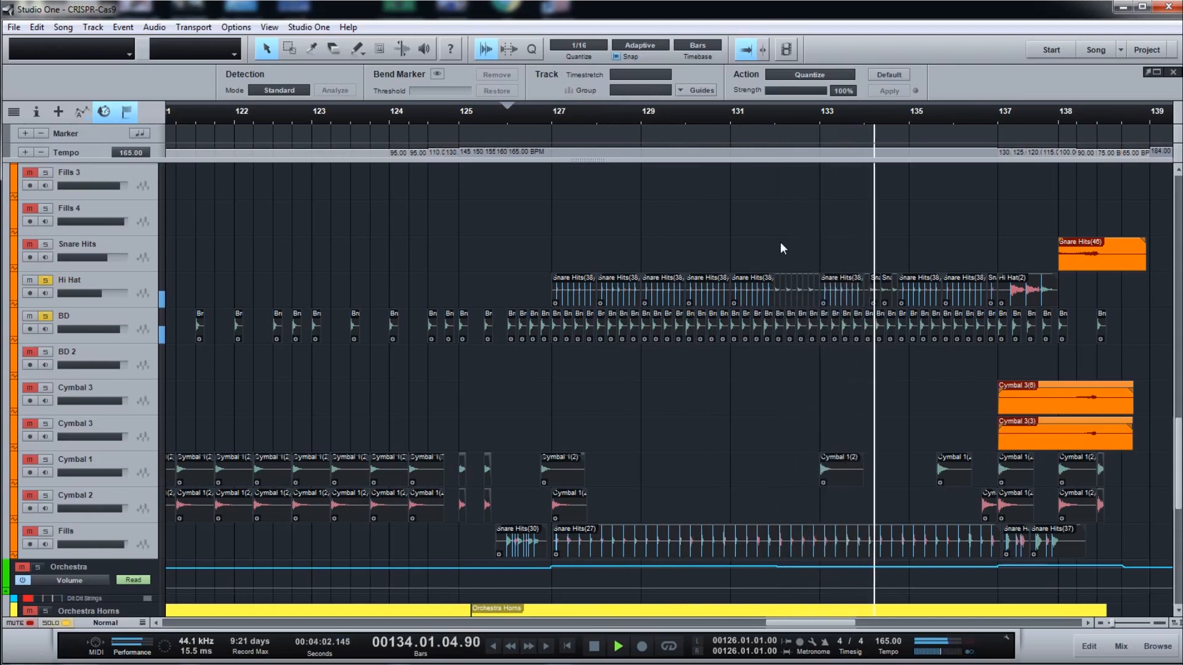
key("space")
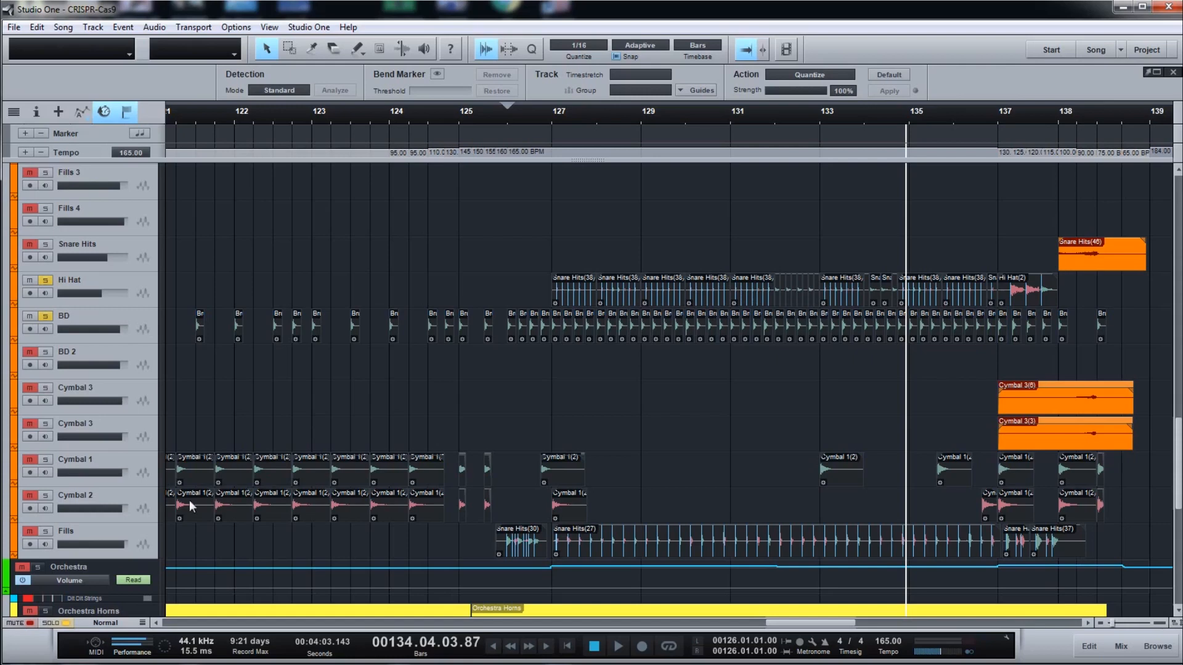
left_click(550, 118)
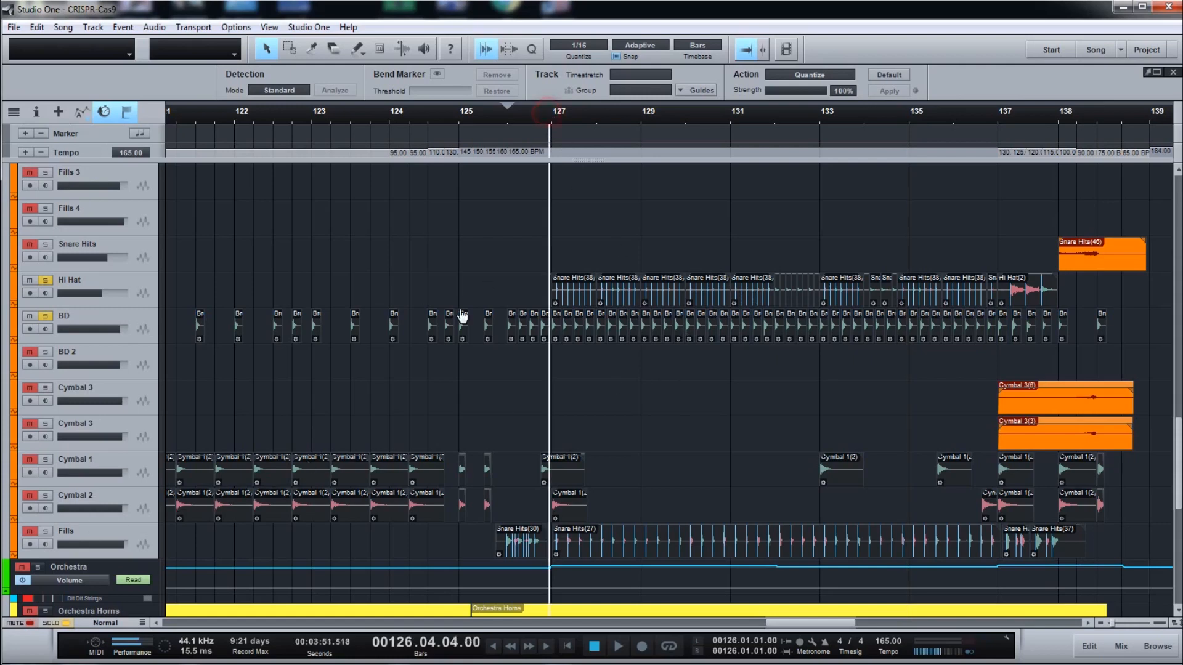
left_click(542, 111)
left_click(536, 106)
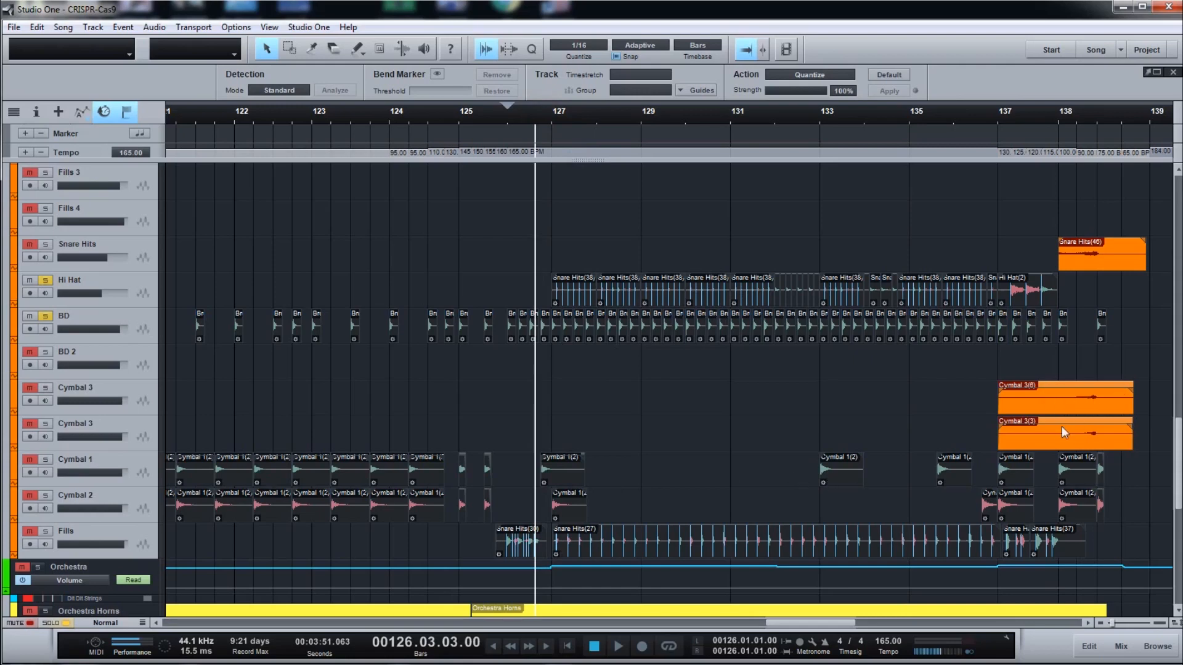
Solo both Cymbal 3 tracks, Cymbal 1 and Cymbal 2, and play the soloed drums from 136.04.04, just before bar 137
left_click(1002, 112)
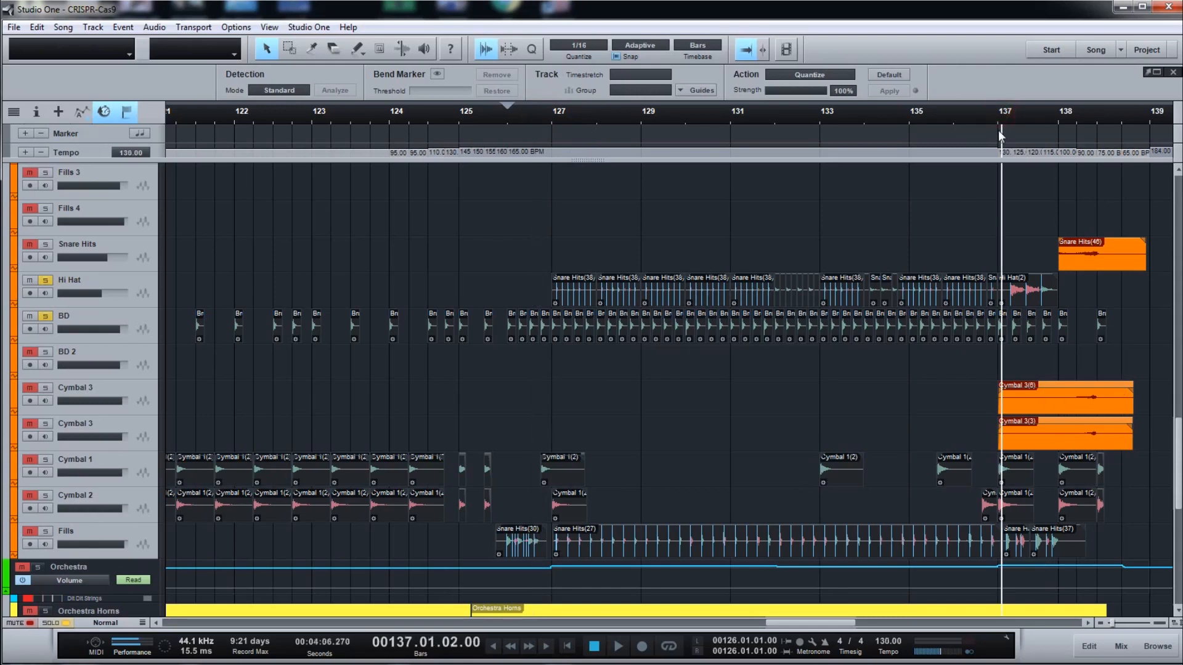
left_click(996, 123)
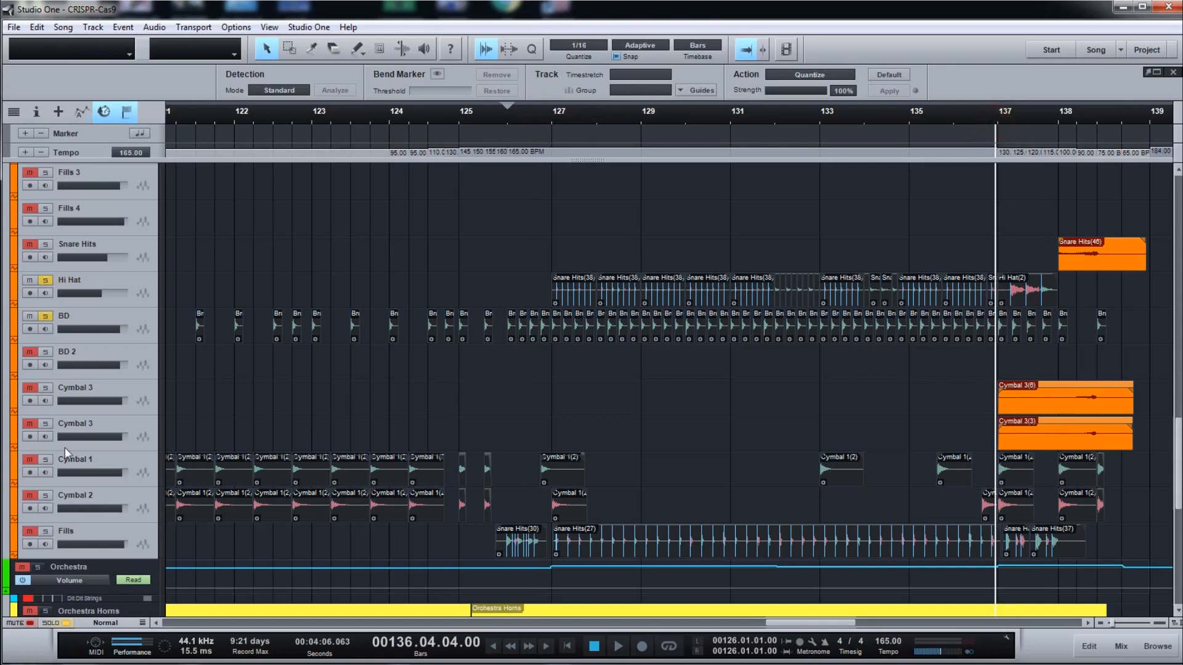
left_click(45, 387)
left_click(45, 423)
left_click(45, 460)
left_click(45, 496)
key("space")
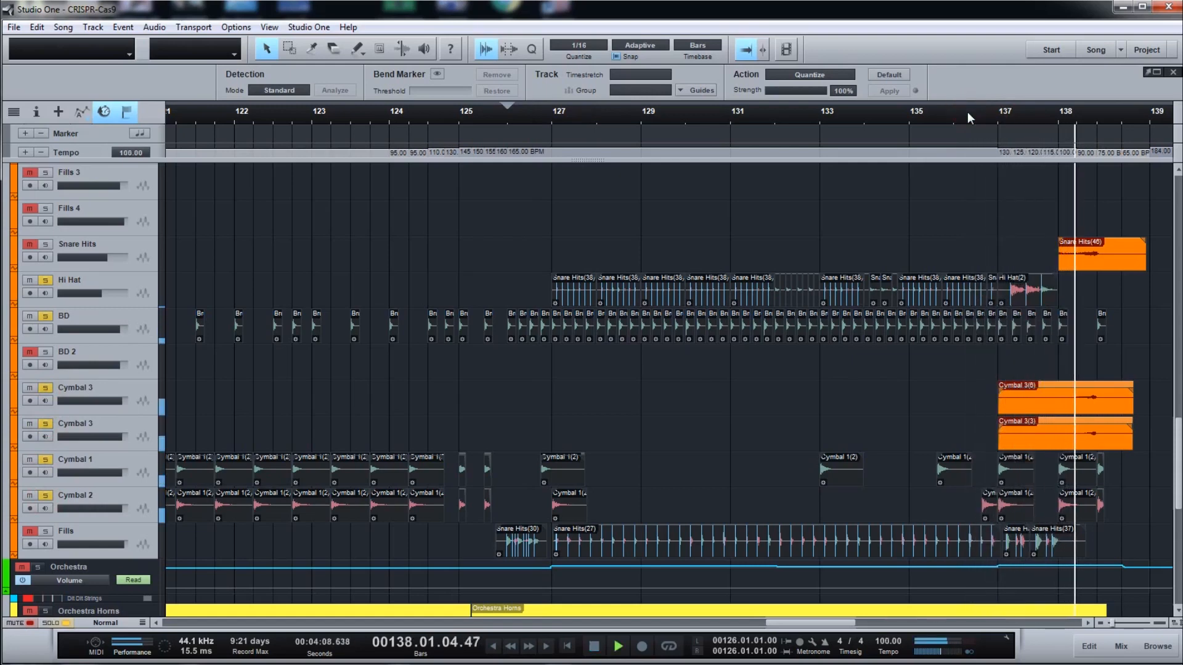
key("space")
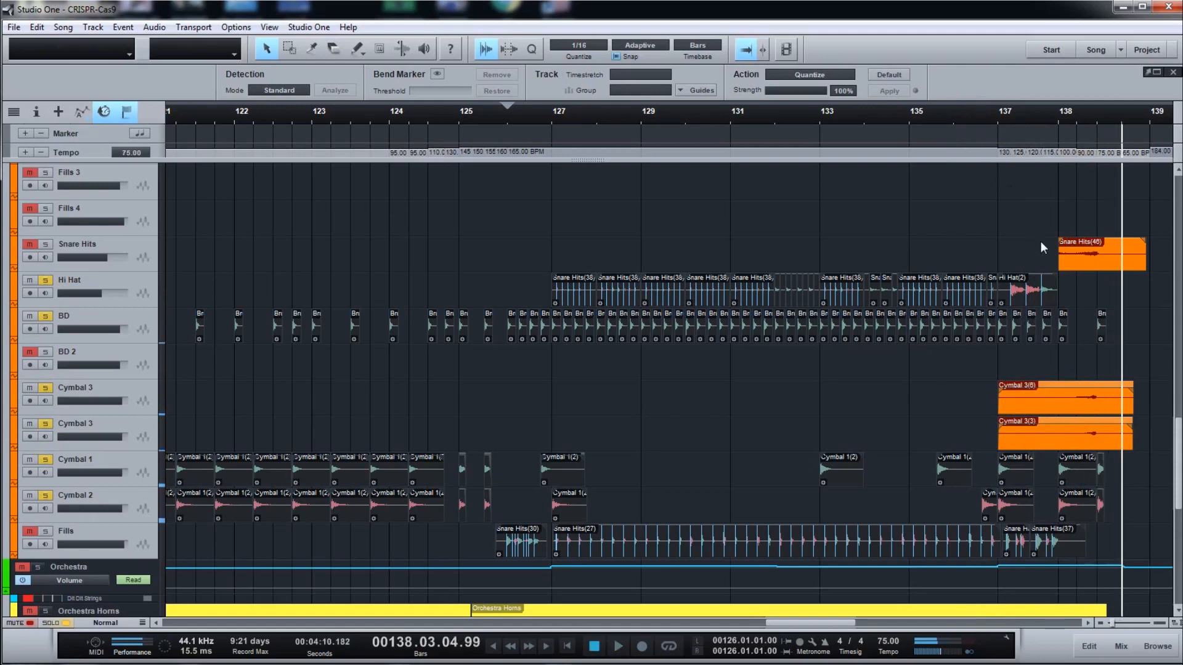
Add Snare Hits to the soloed drum tracks and play them from within bar 137 into bar 138
left_click(47, 245)
left_click(1043, 118)
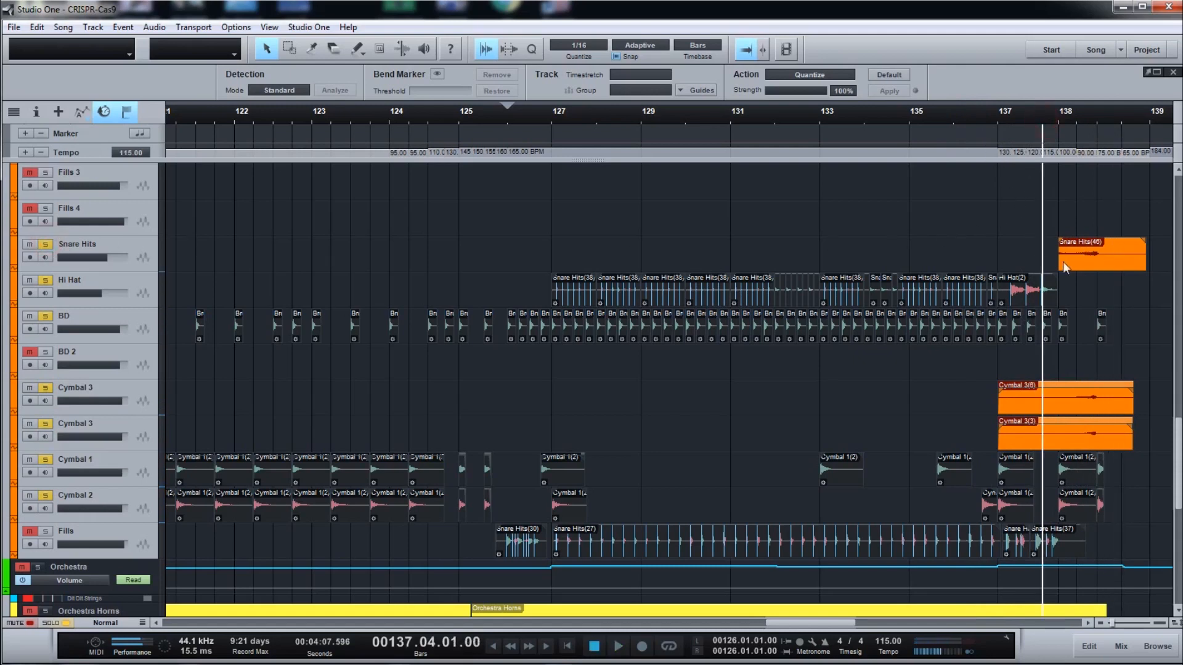
left_click(1018, 120)
key("space")
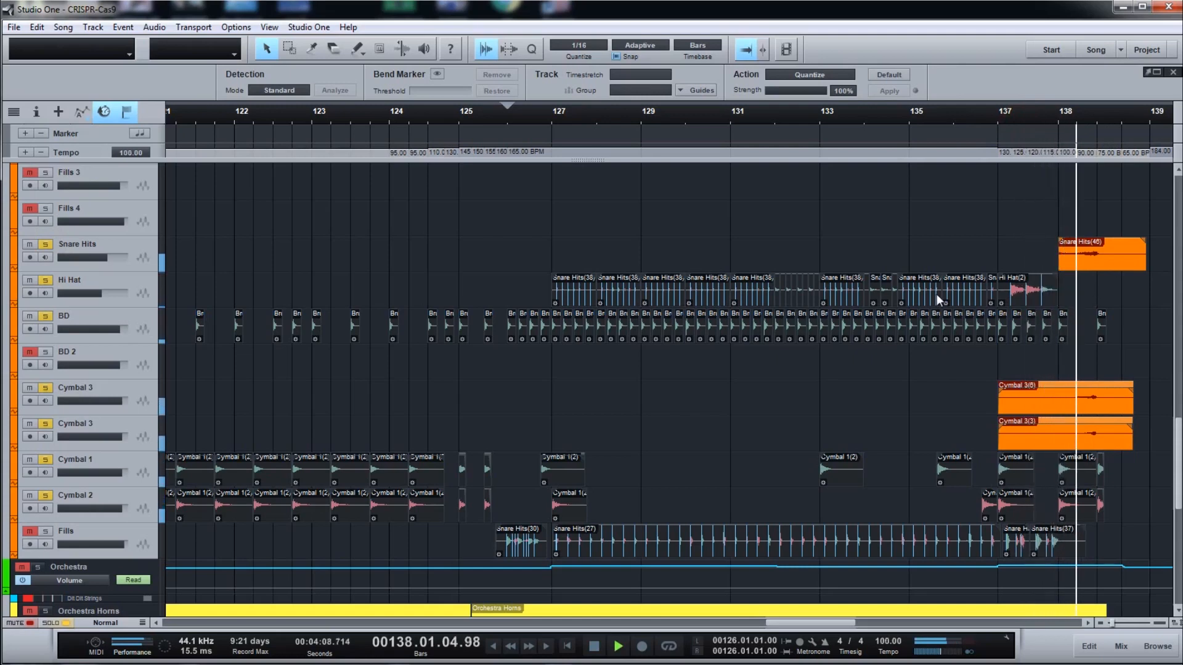
key("space")
Clear all solos, solo only the Snare Hits track, and play it from just before bar 138
left_click(58, 623)
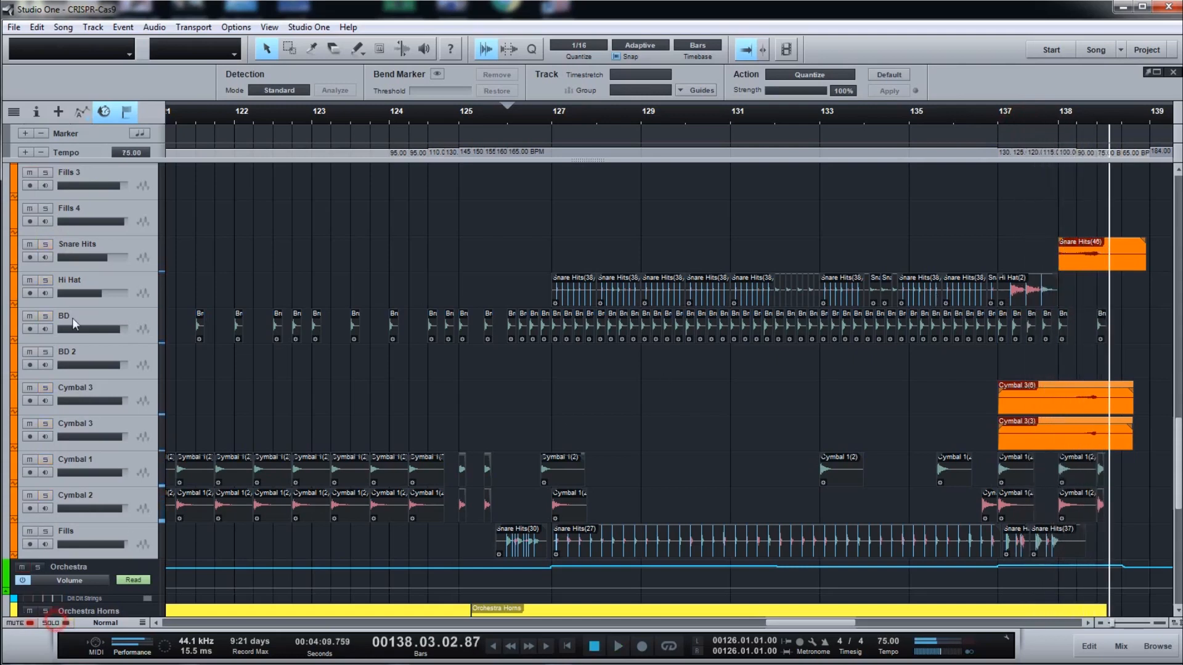
left_click(49, 244)
left_click(1051, 115)
key("space")
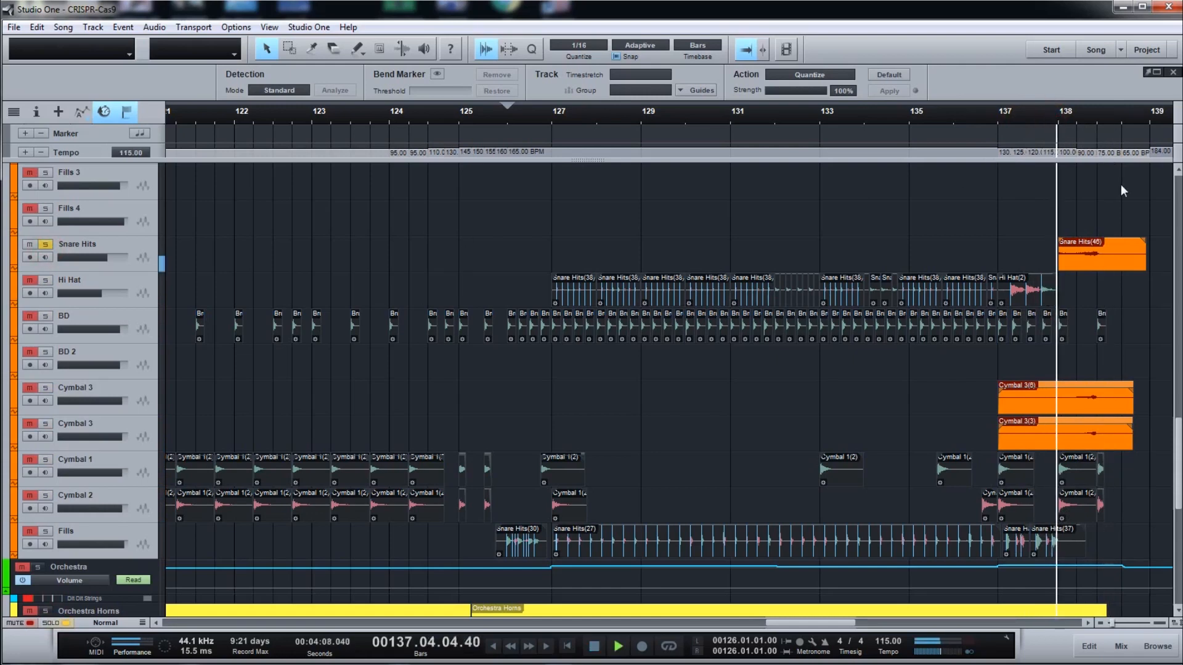
key("space")
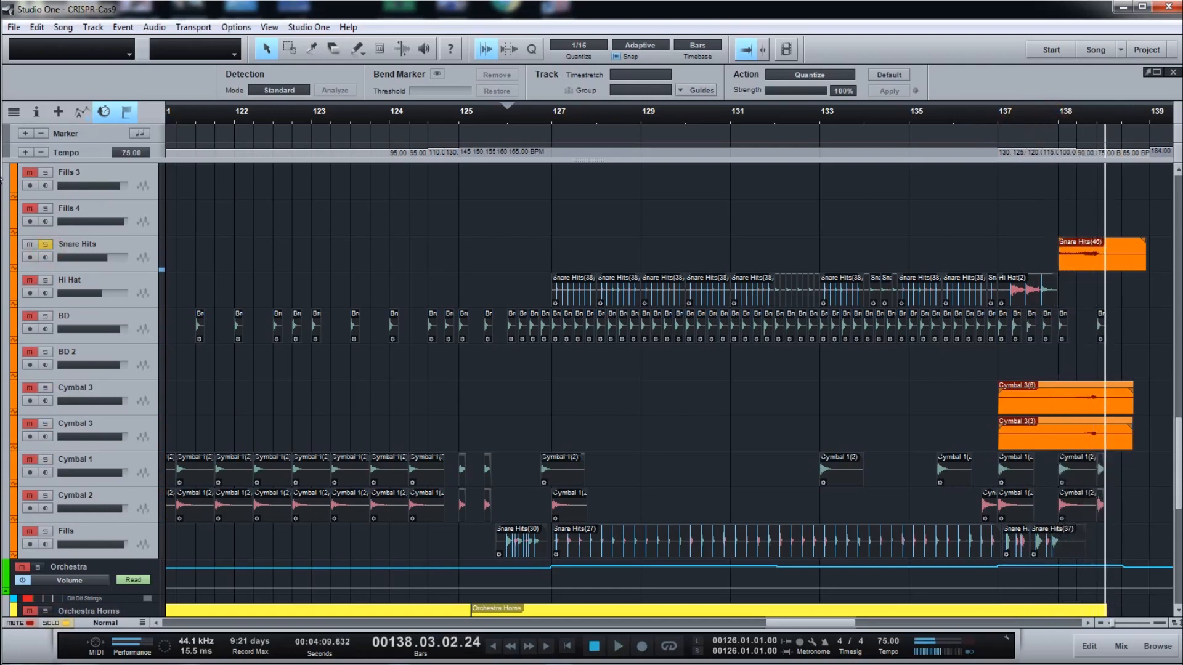
Clear the Snare Hits solo, solo the whole Jazz Drums folder instead, and play it from 125.04.02 into bar 138
left_click(44, 244)
left_click(583, 118)
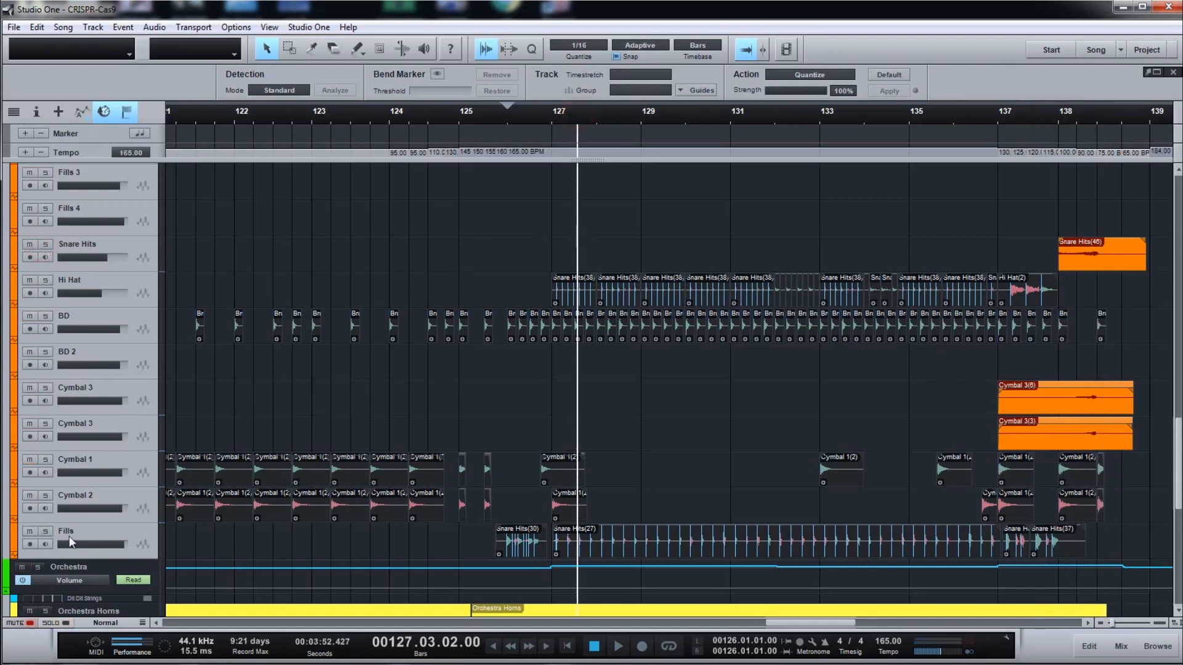
left_click(500, 134)
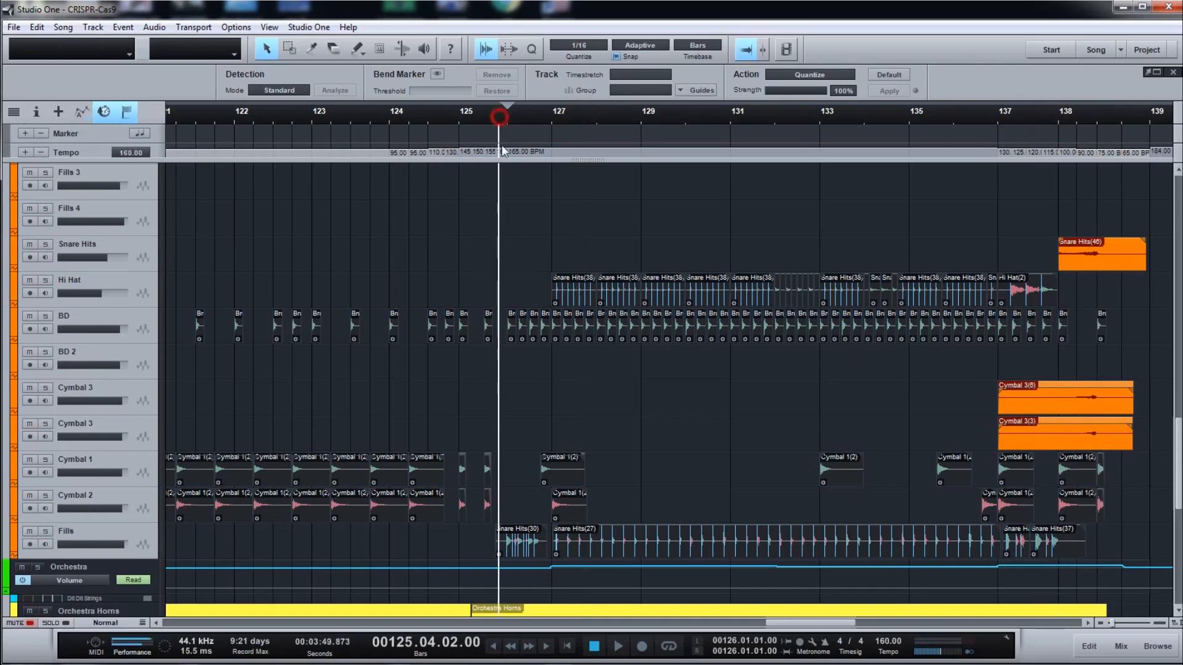
scroll(372, 443, "up", 6)
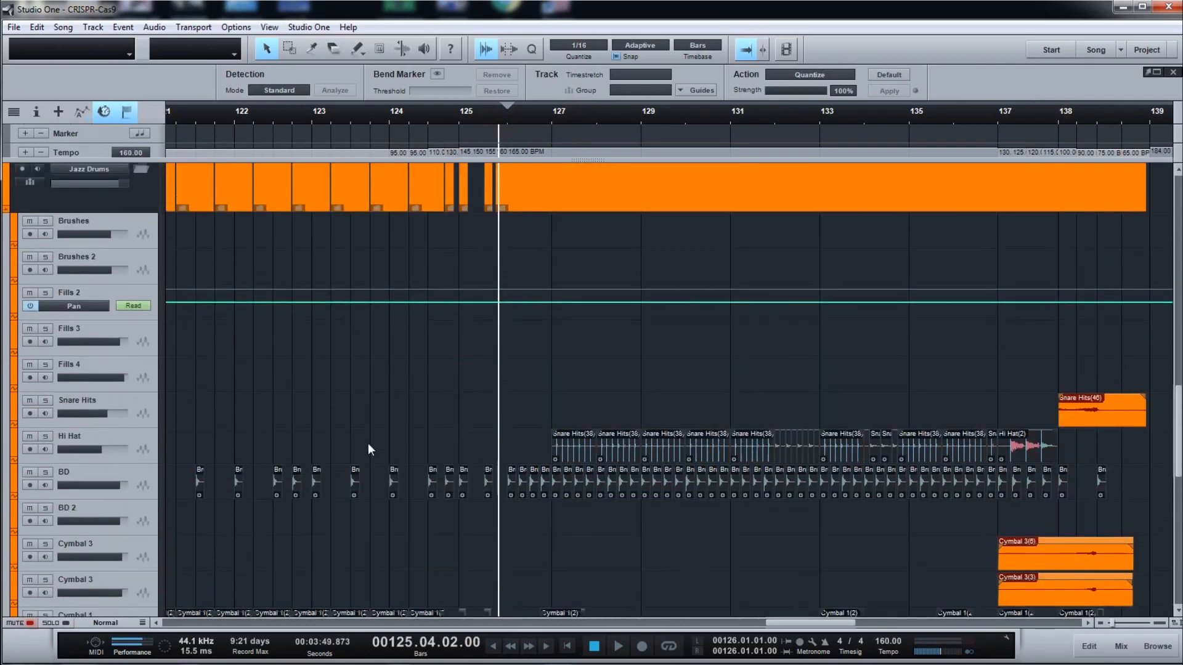
left_click(35, 210)
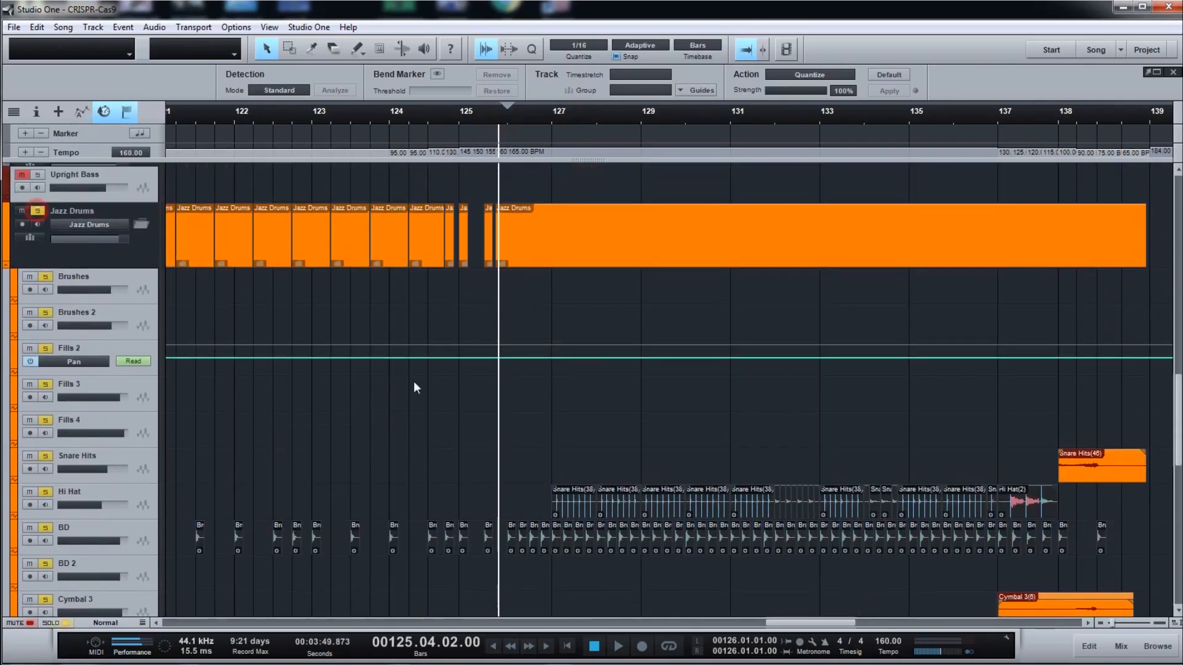
scroll(427, 384, "down", 6)
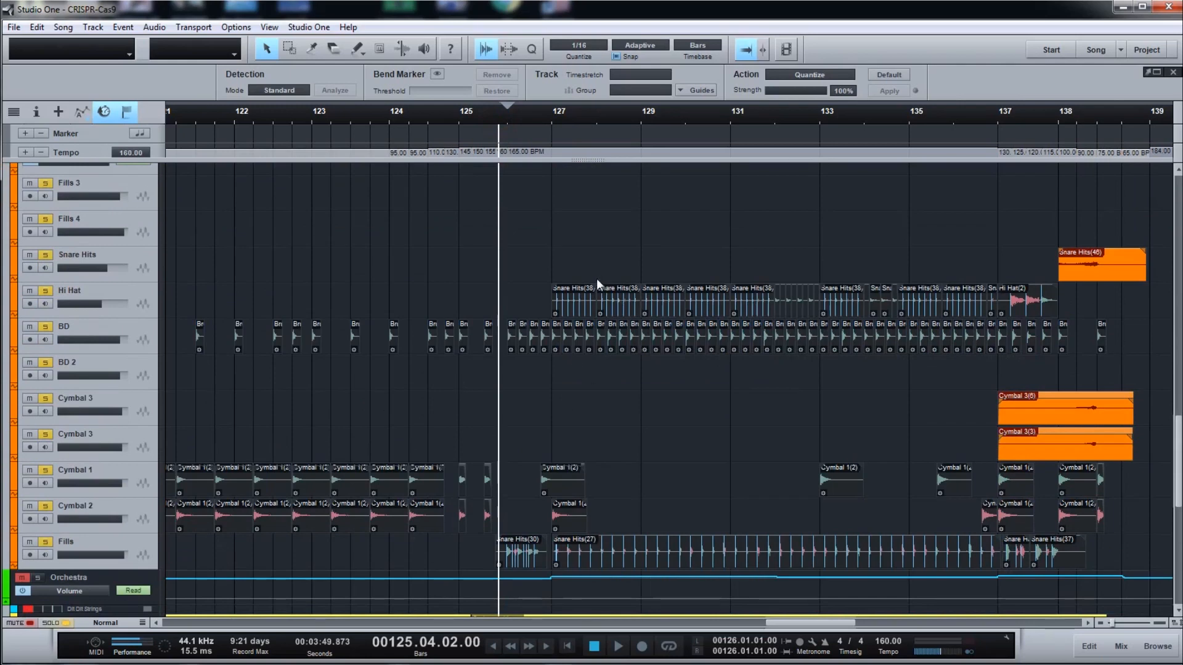
key("space")
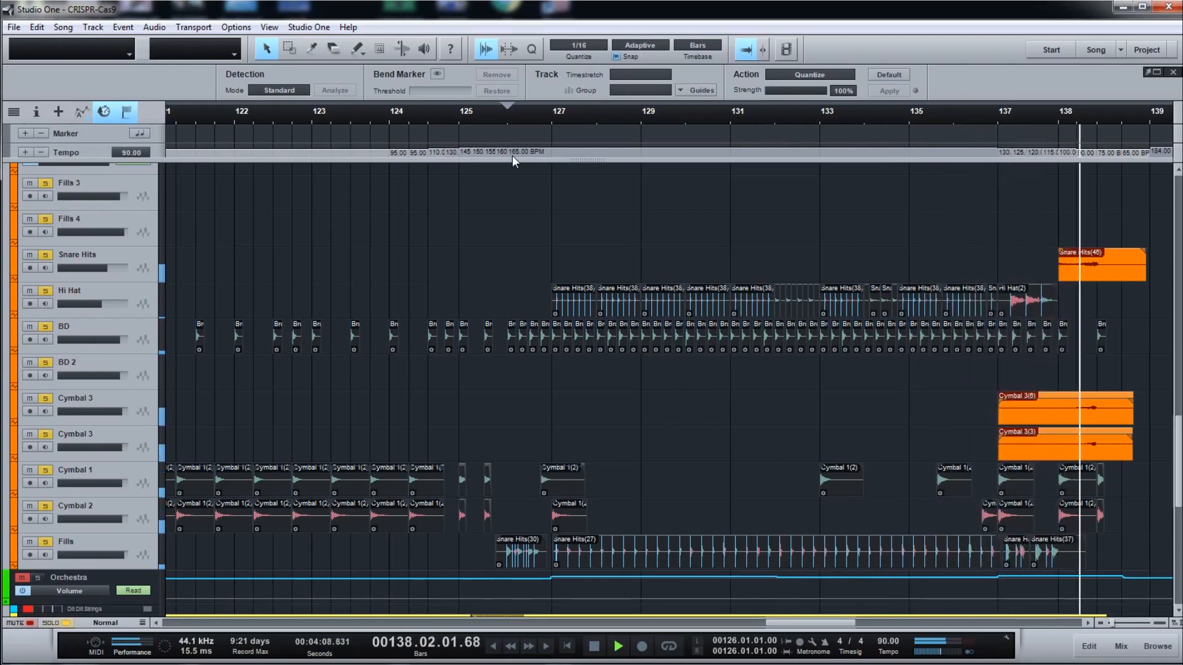
key("space")
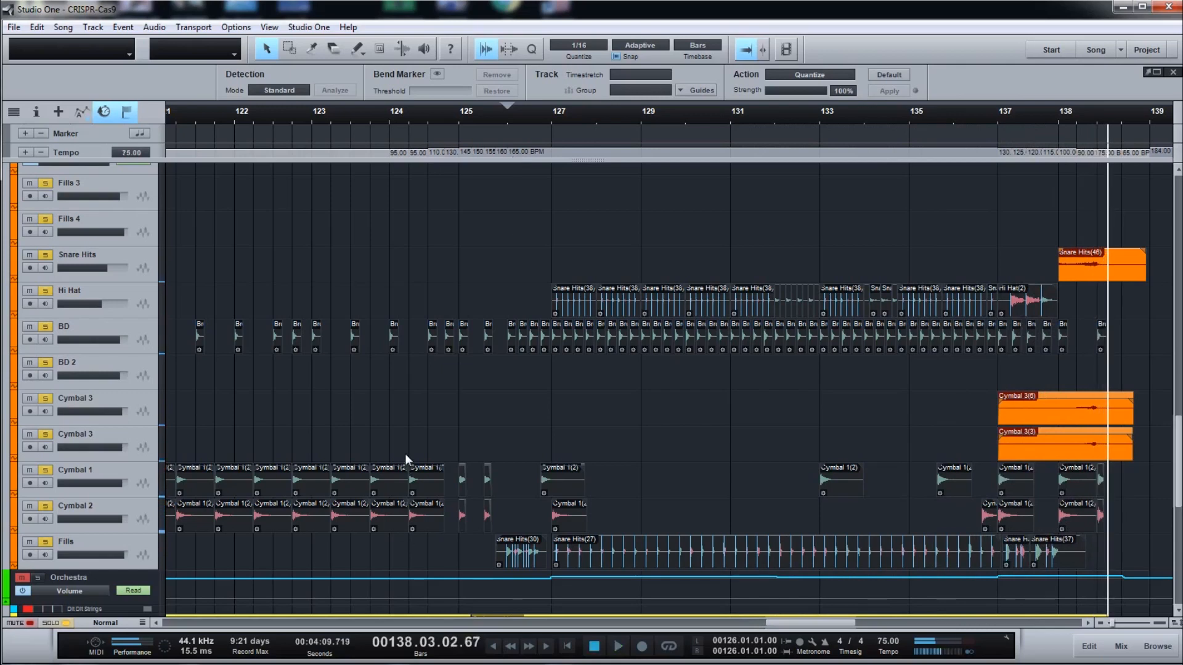
Look over the individual tracks in the Jazz Drums folder and clear the folder's solo
scroll(405, 454, "up", 5)
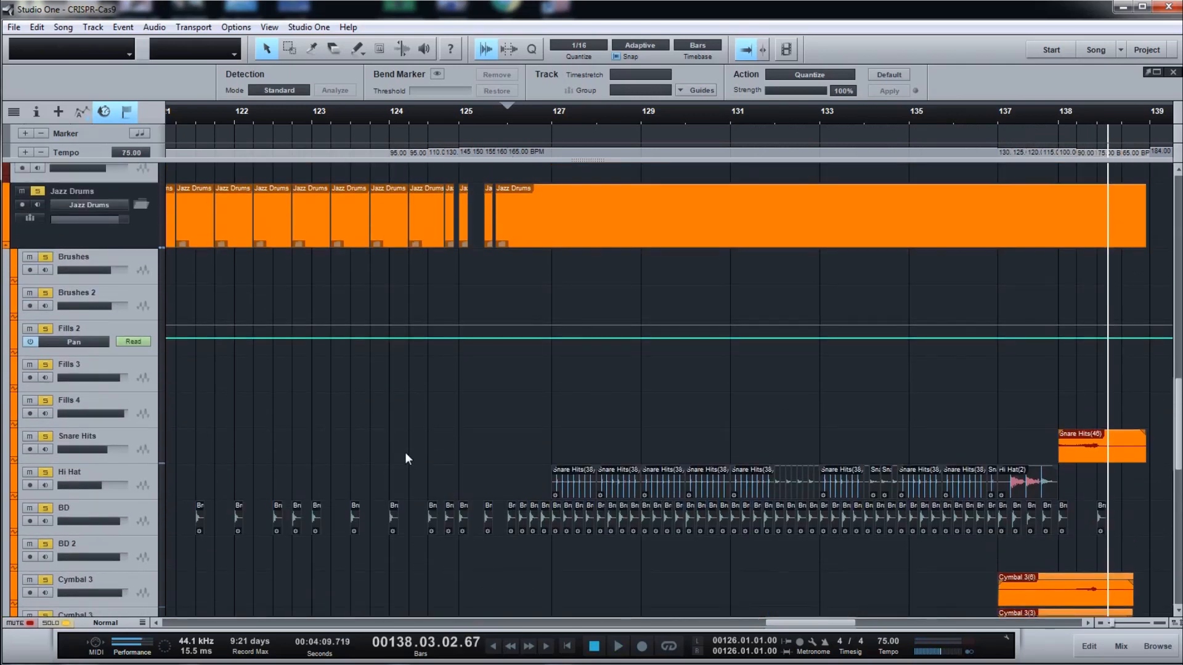
scroll(405, 453, "down", 2)
scroll(404, 457, "down", 3)
scroll(405, 457, "up", 4)
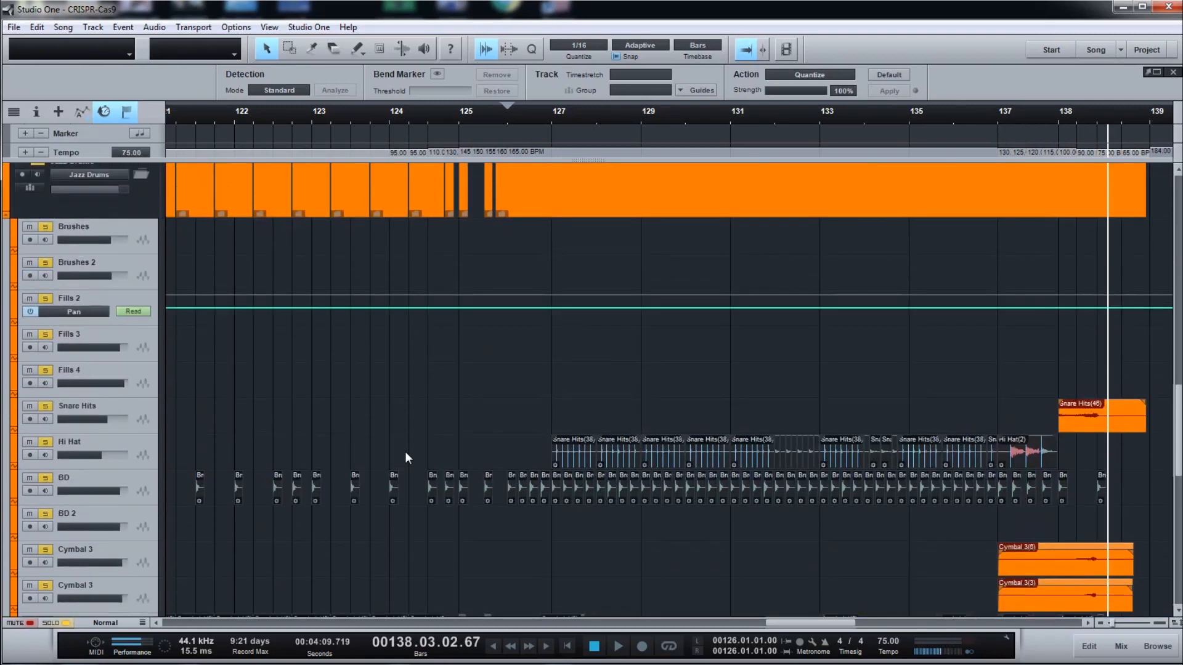
scroll(405, 457, "up", 1)
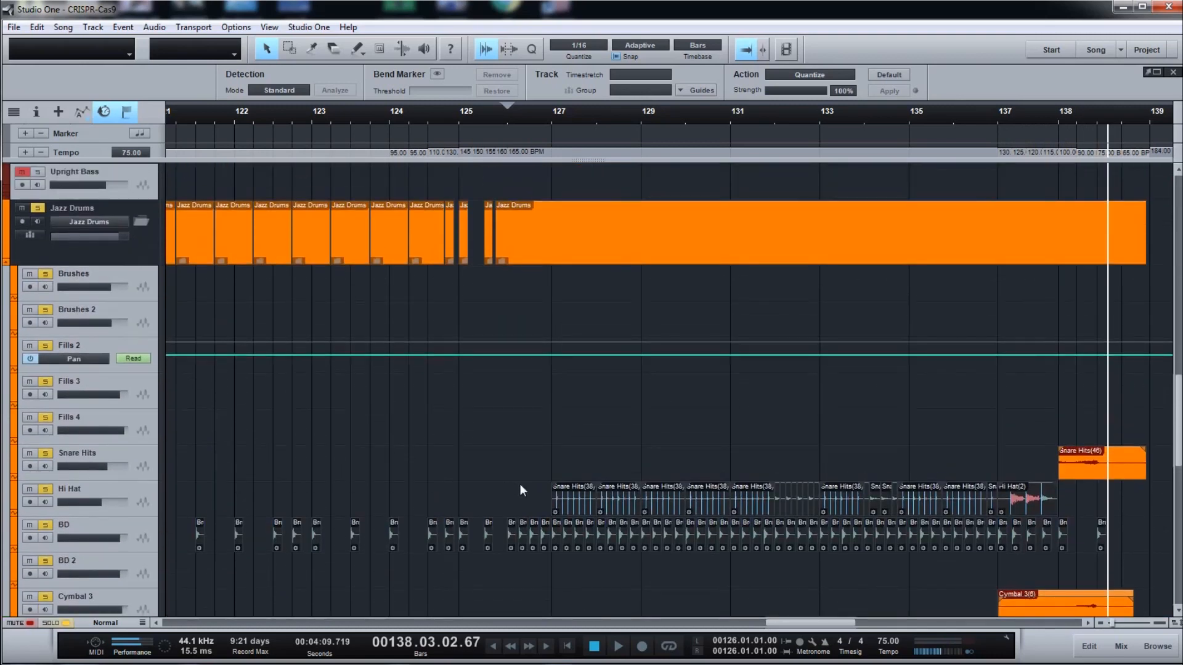
scroll(578, 379, "down", 1)
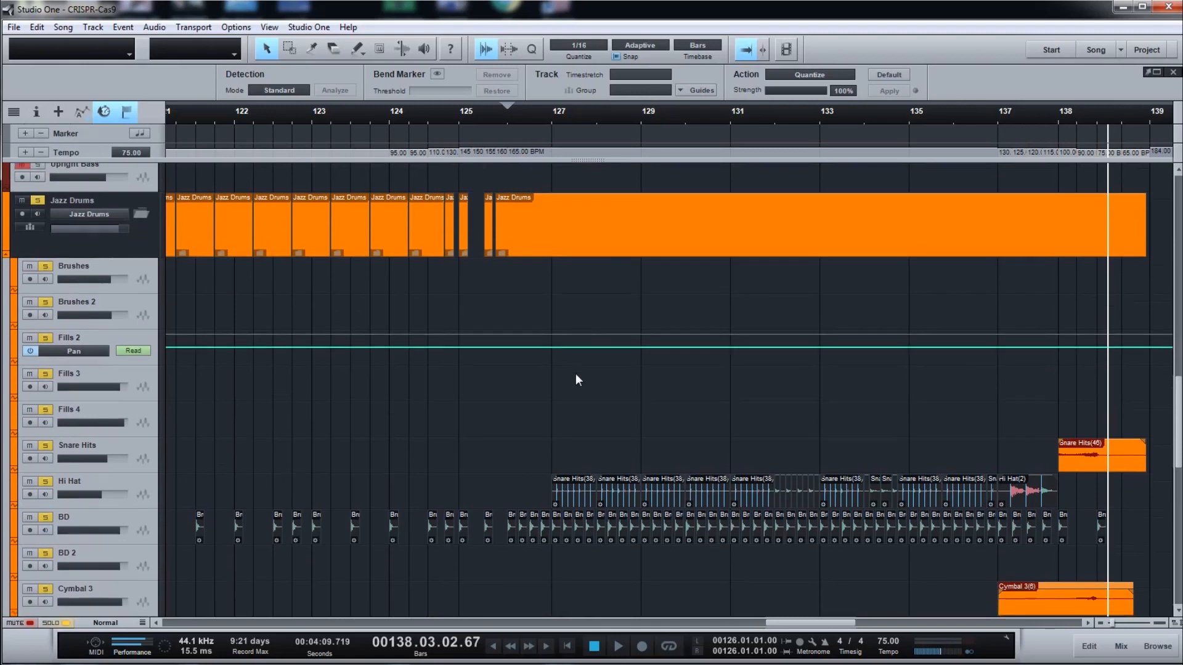
scroll(584, 394, "up", 1)
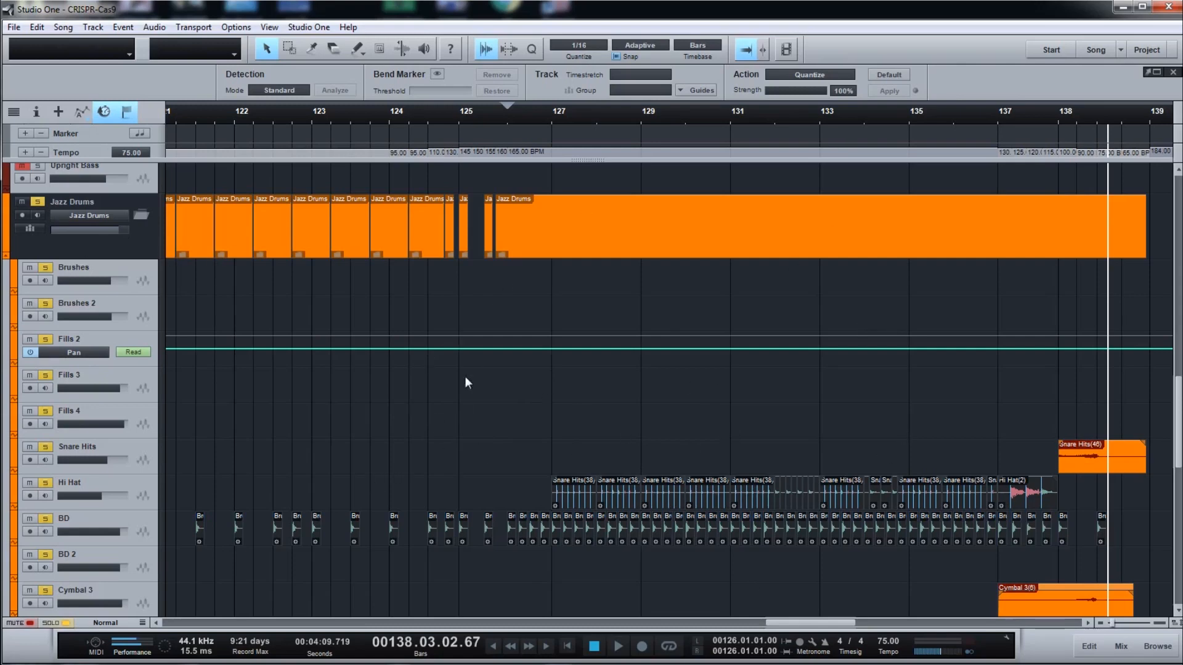
left_click(37, 202)
Examine the Orchestra Horns, Backup Band, Strings and Chordettes 2 folder tracks in relation to the jazz drum tracks above them
scroll(367, 378, "down", 6)
scroll(367, 379, "down", 7)
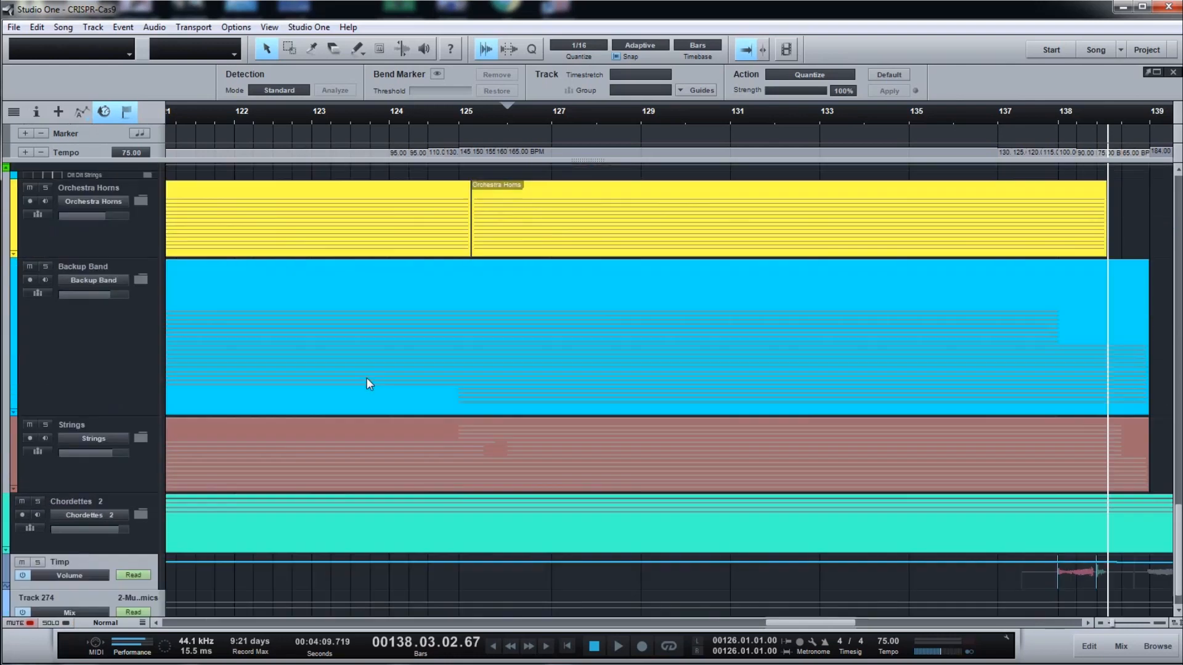
scroll(367, 378, "up", 1)
scroll(368, 378, "down", 1)
scroll(367, 383, "up", 1)
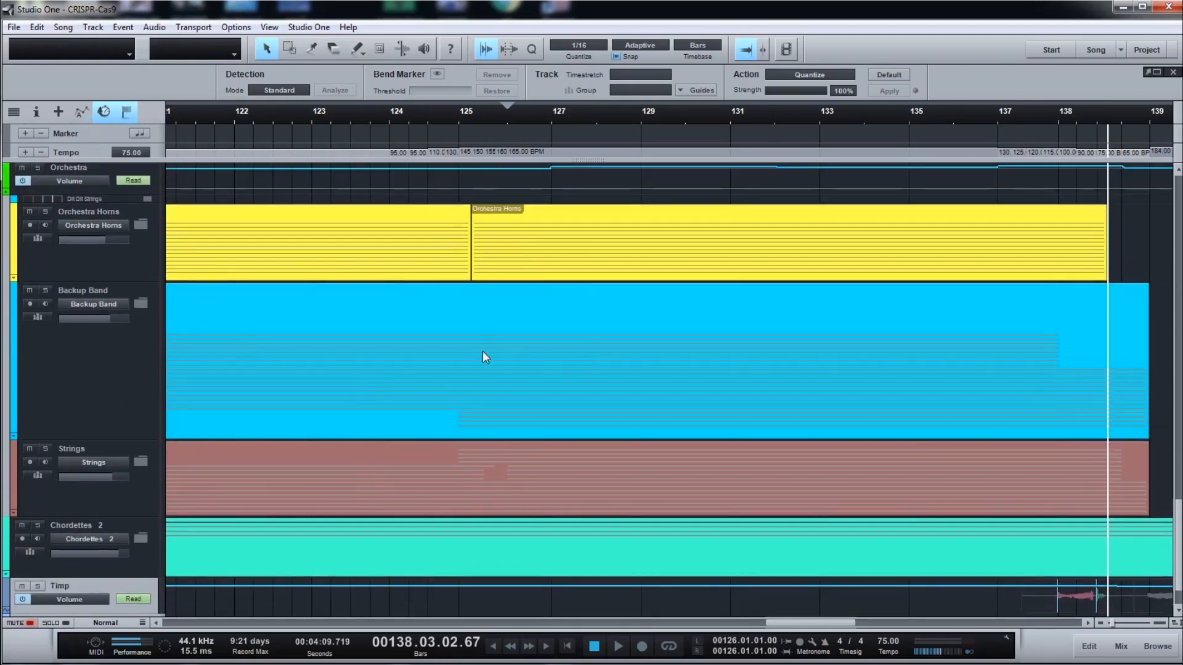
scroll(483, 355, "up", 15)
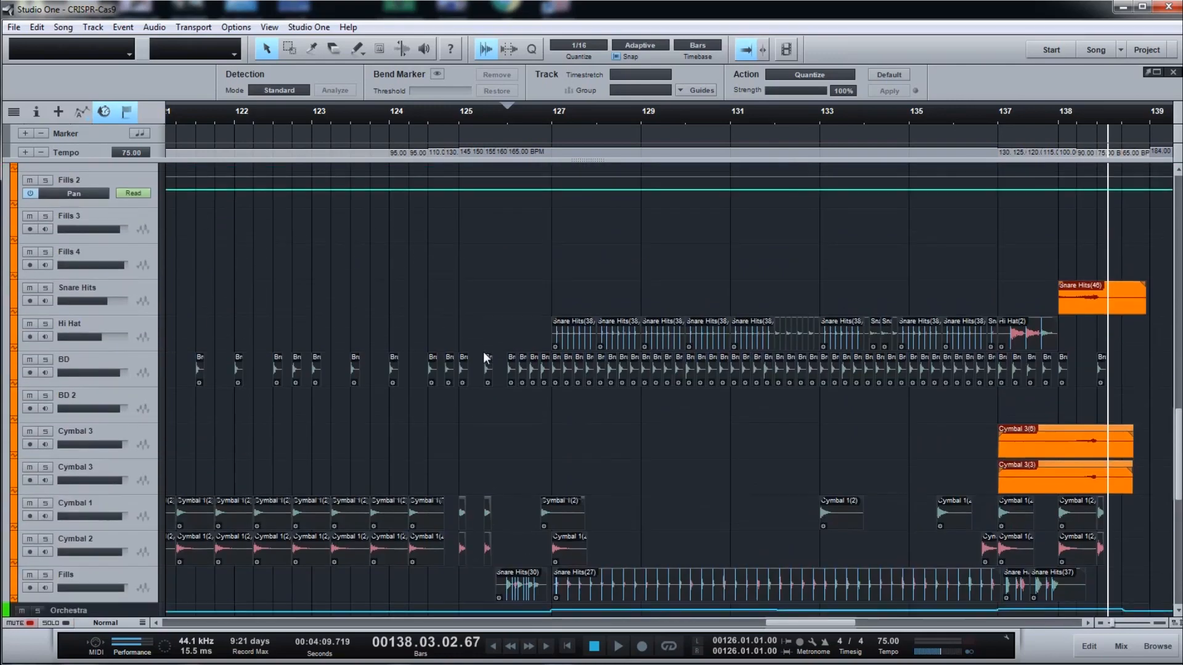
scroll(484, 353, "down", 14)
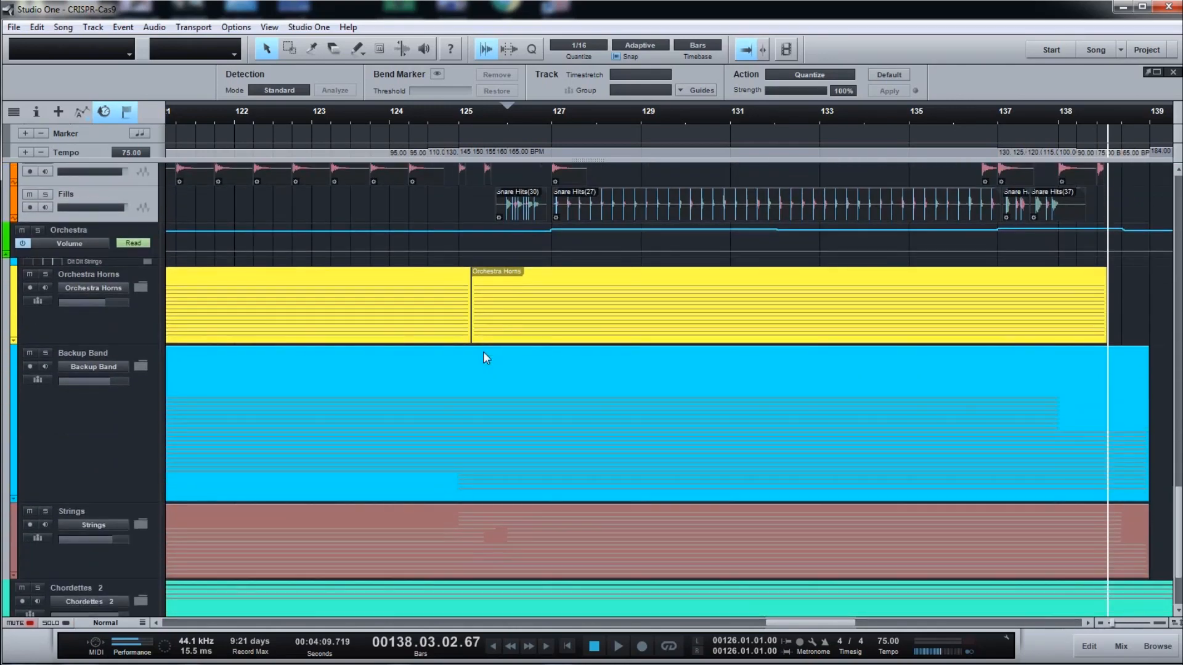
scroll(512, 356, "up", 3)
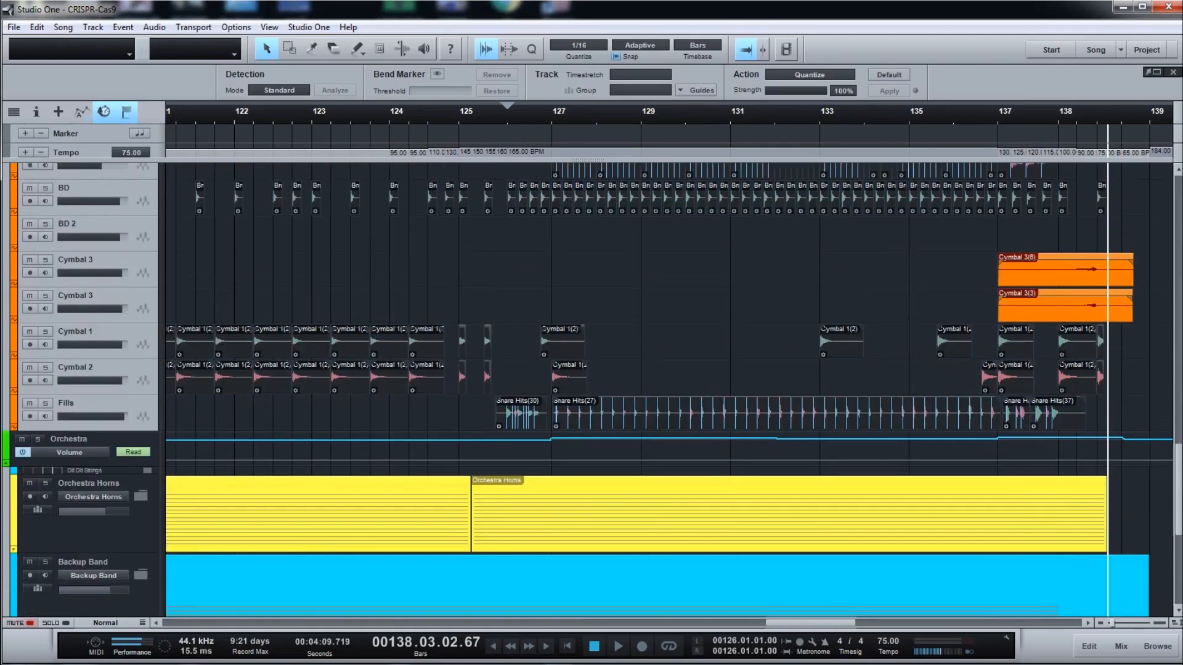
Switch the Orchestra Bass folder from its volume automation to its events and open it to show the Bass 11 tracks
scroll(1161, 255, "down", 10)
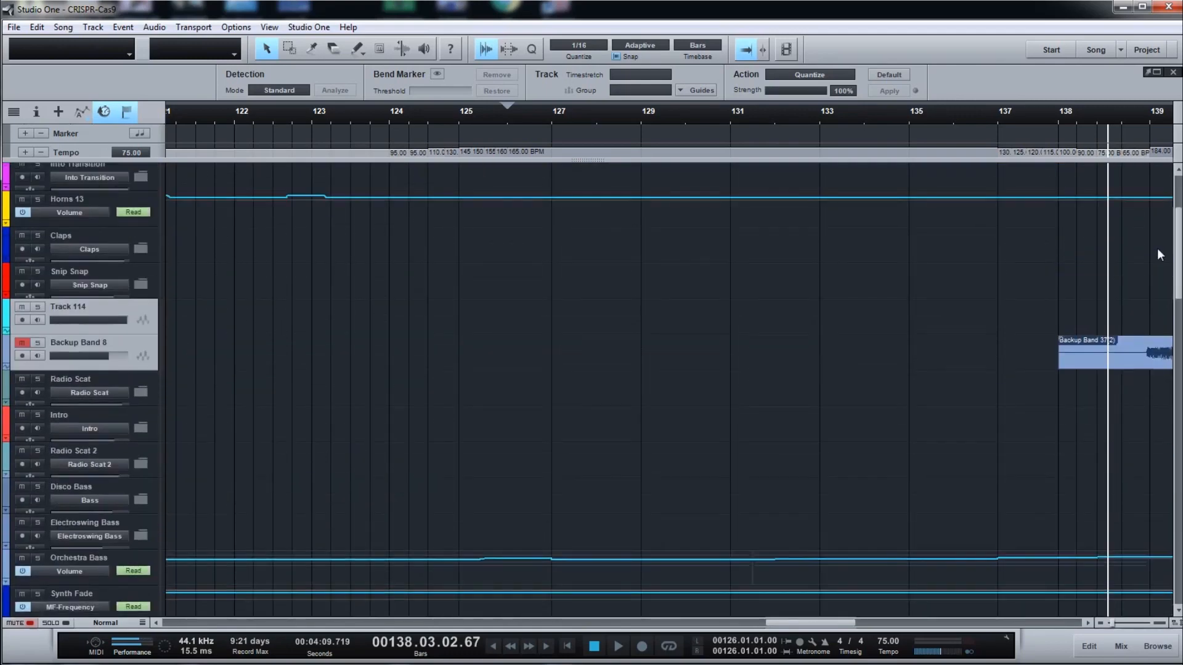
scroll(1160, 255, "down", 3)
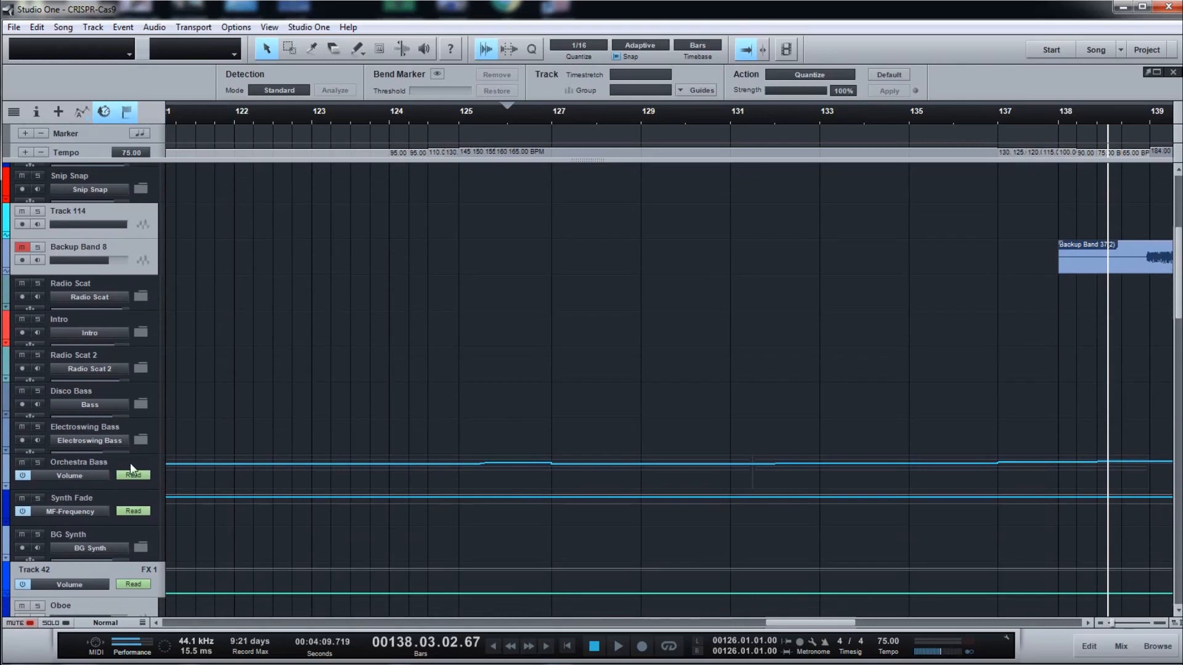
right_click(131, 468)
left_click(185, 629)
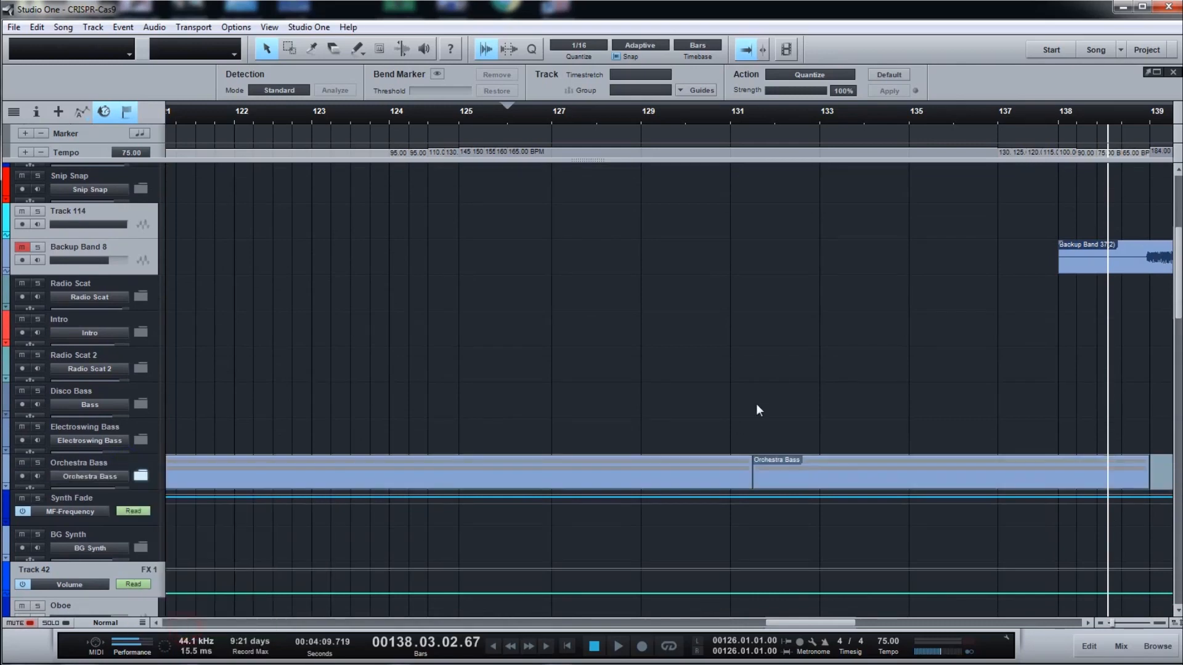
left_click(141, 476)
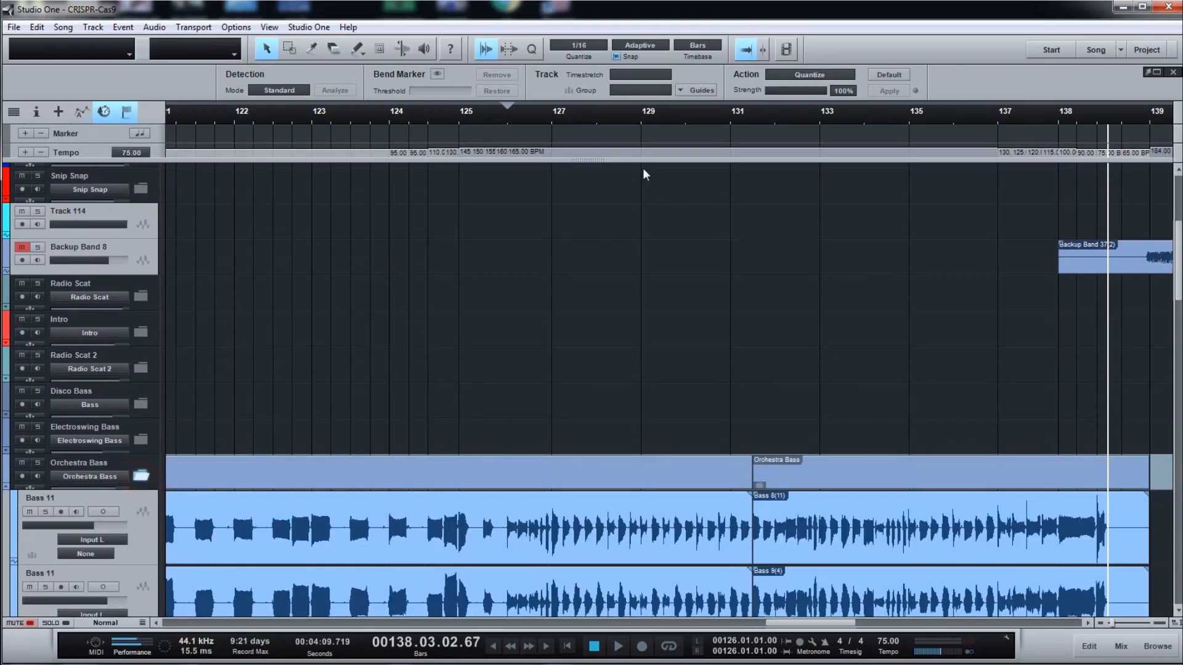
Solo the first Bass 11 track in the Orchestra Bass folder and play it briefly from 127.01.01
left_click(553, 123)
scroll(342, 428, "down", 2)
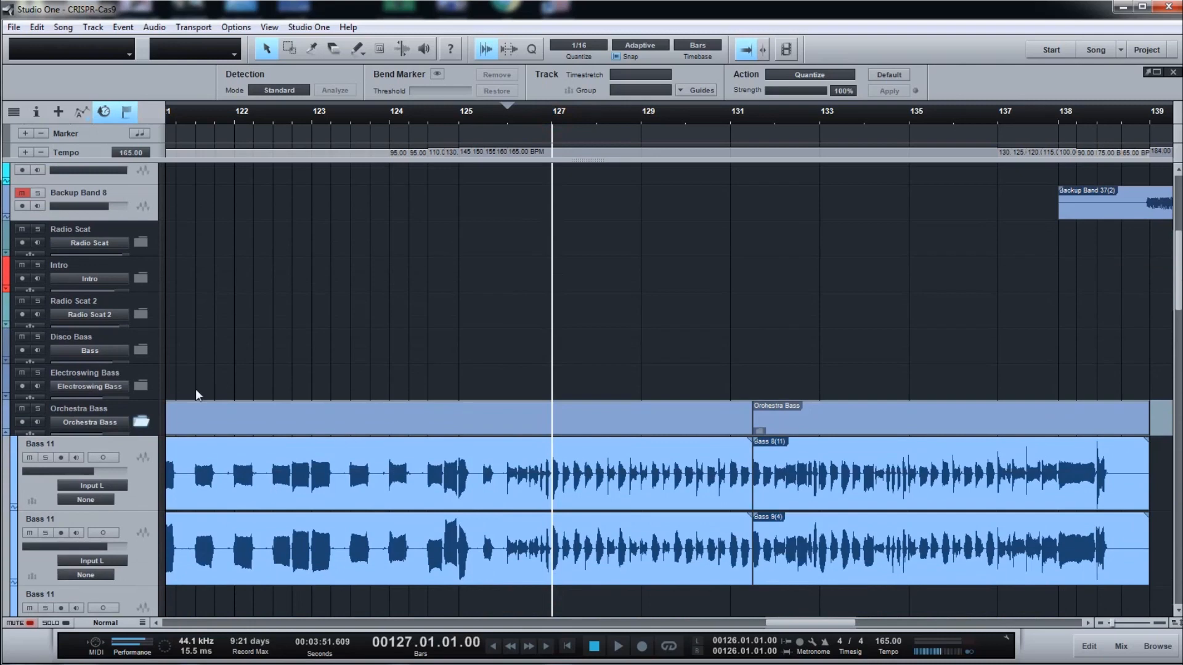
left_click(46, 458)
key("space")
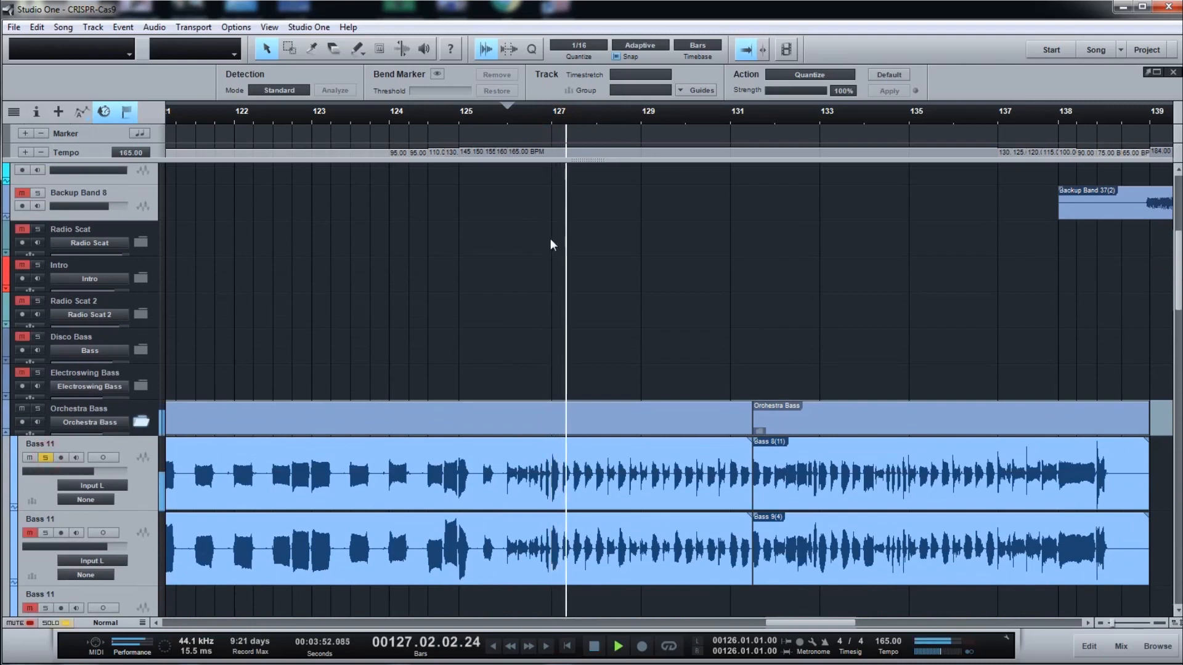
key("space")
Solo the second Bass 11 track as well, play both from 126.01.01 into bar 138, and clear their solos
left_click(508, 126)
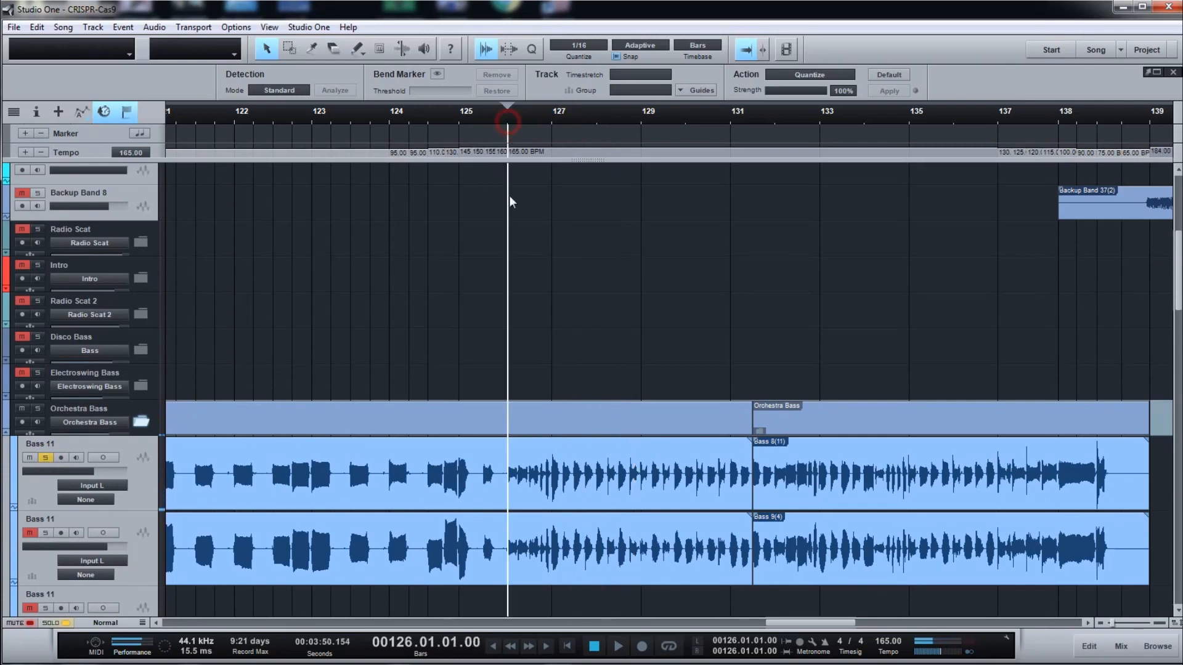
left_click(45, 533)
key("space")
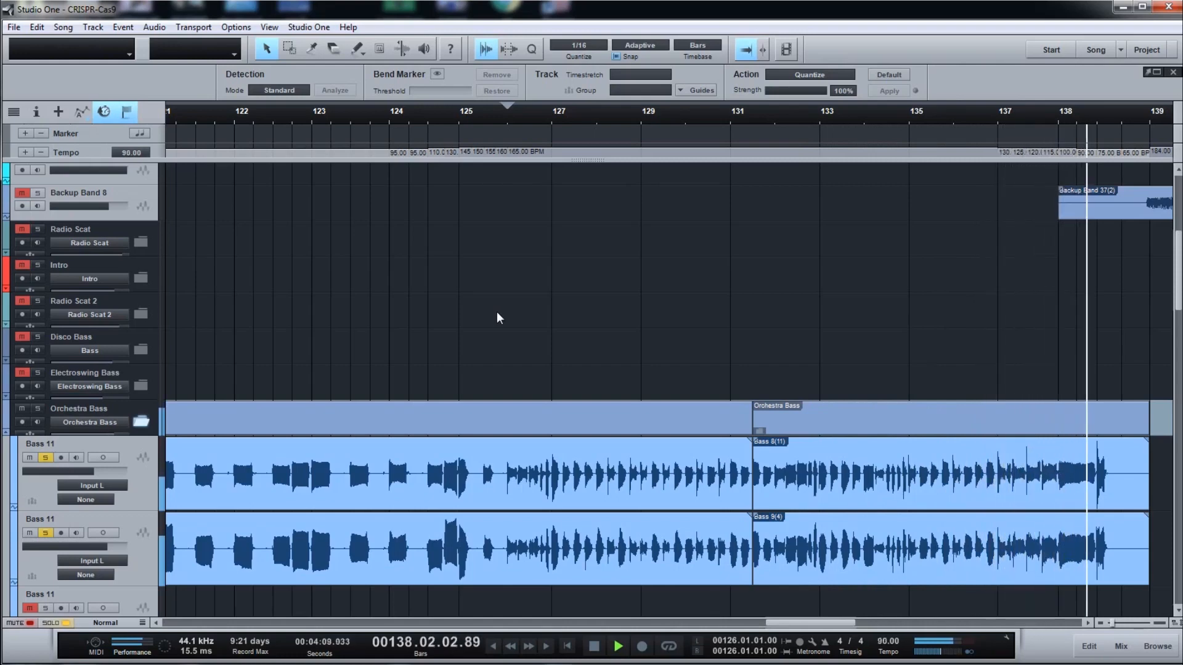
key("space")
left_click(46, 458)
left_click(47, 532)
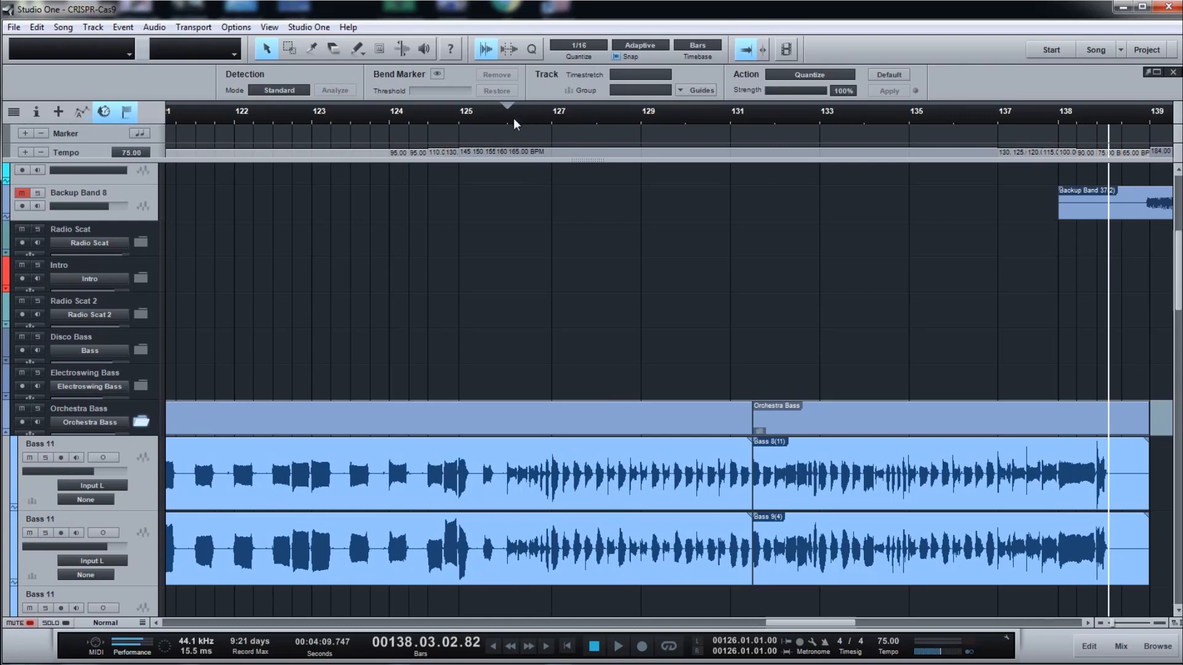
Open the Strings folder below Backup Band to show its individual string tracks
left_click_drag(1178, 256, 1179, 293)
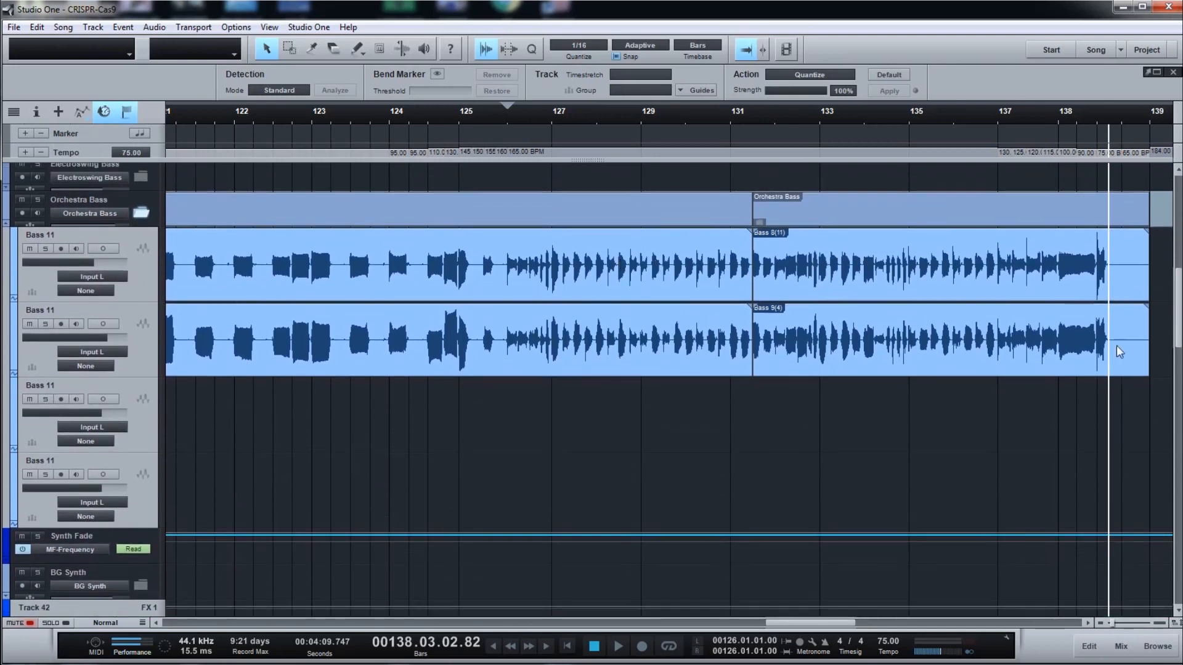
left_click_drag(1175, 307, 1154, 295)
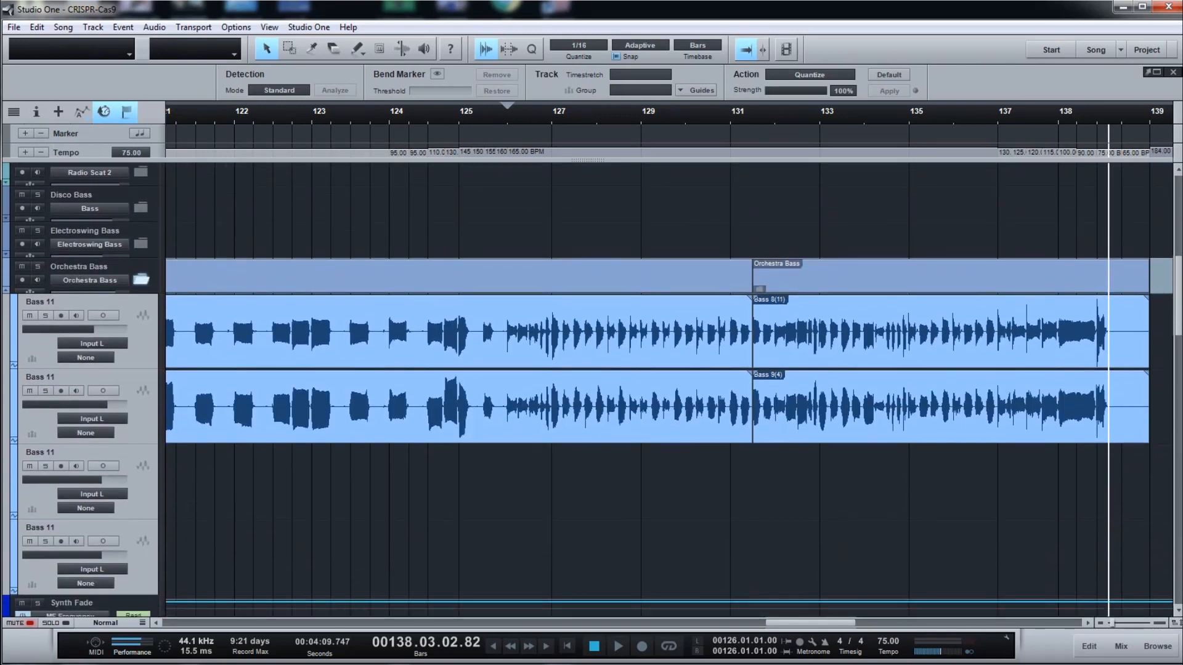
left_click_drag(1179, 283, 1179, 502)
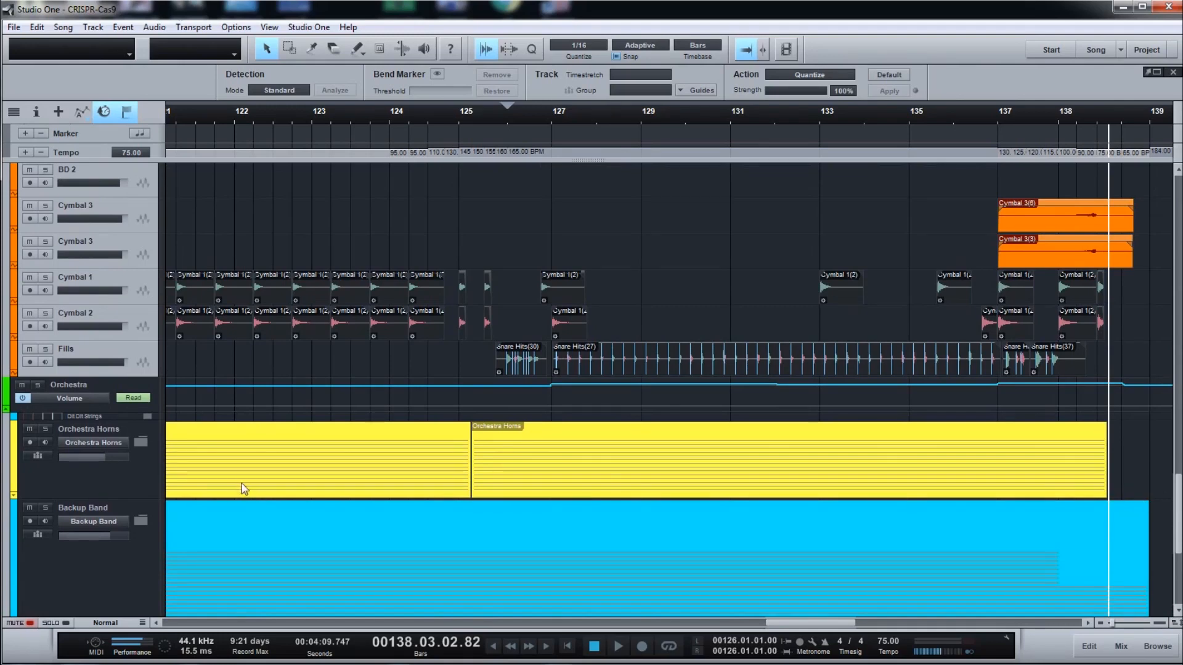
scroll(184, 445, "down", 3)
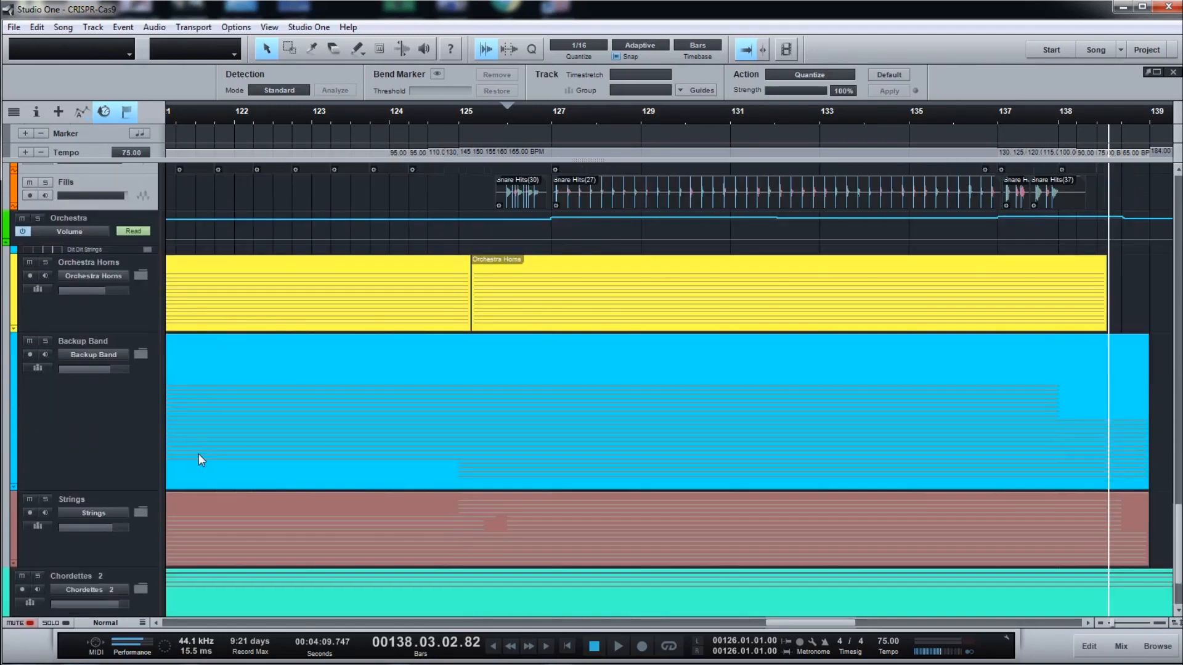
scroll(201, 460, "down", 1)
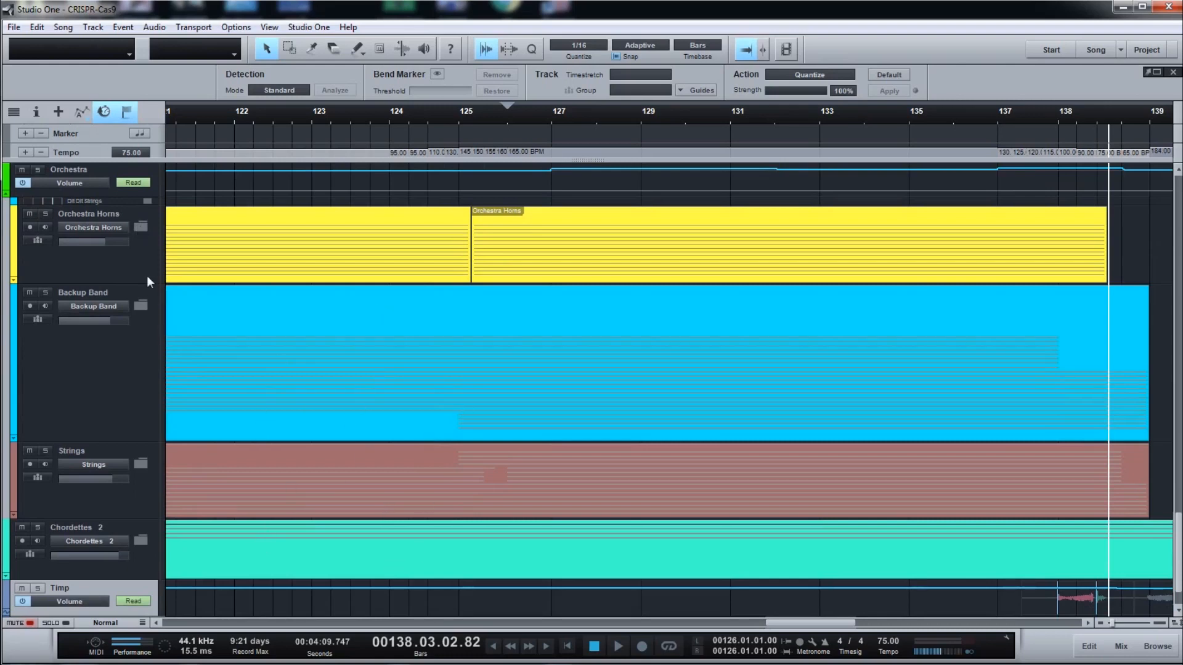
left_click(142, 465)
scroll(289, 474, "down", 5)
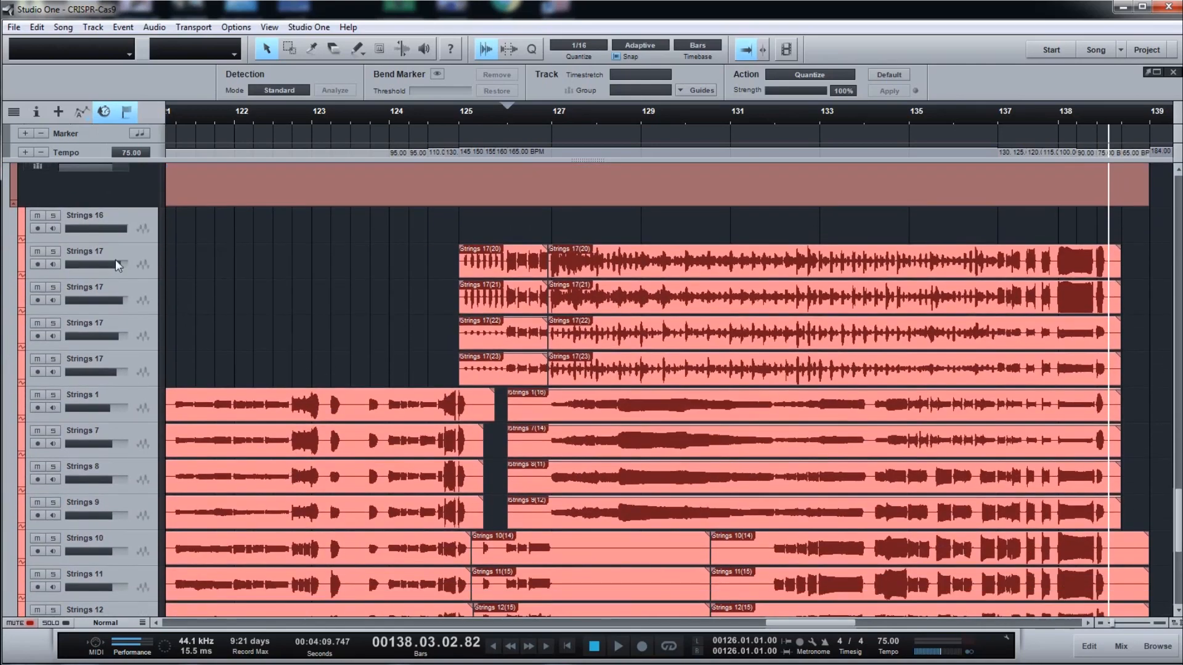
Solo the four Strings 17 tracks together with the Jazz Drums folder
left_click(53, 251)
left_click(53, 287)
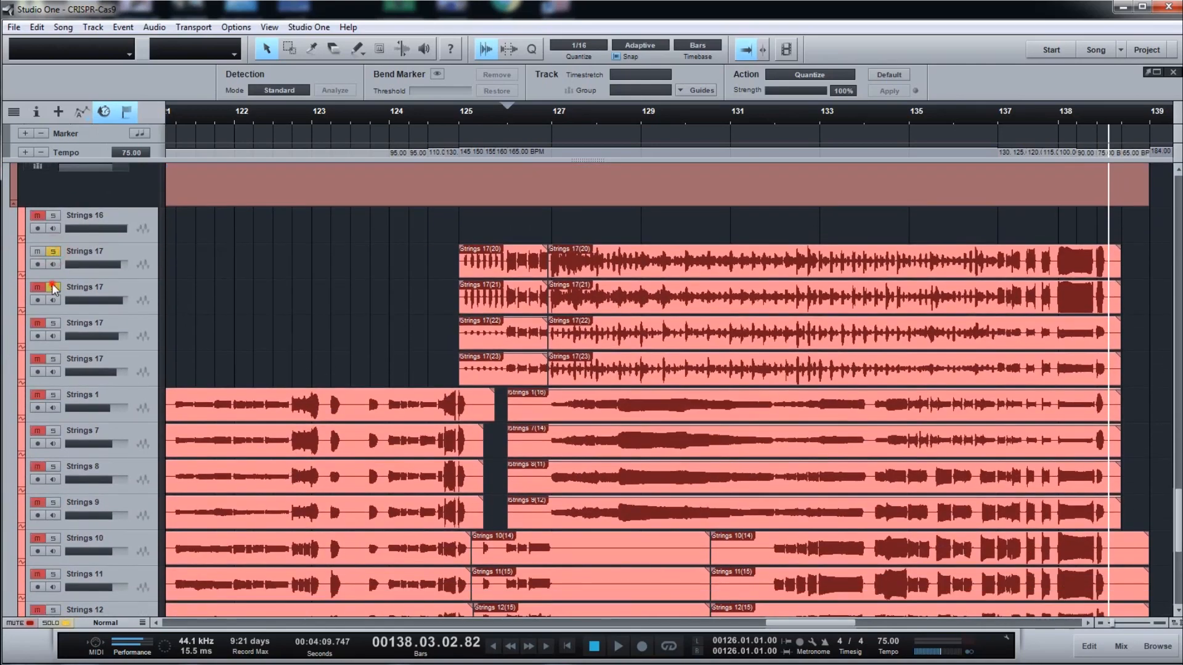
left_click(53, 330)
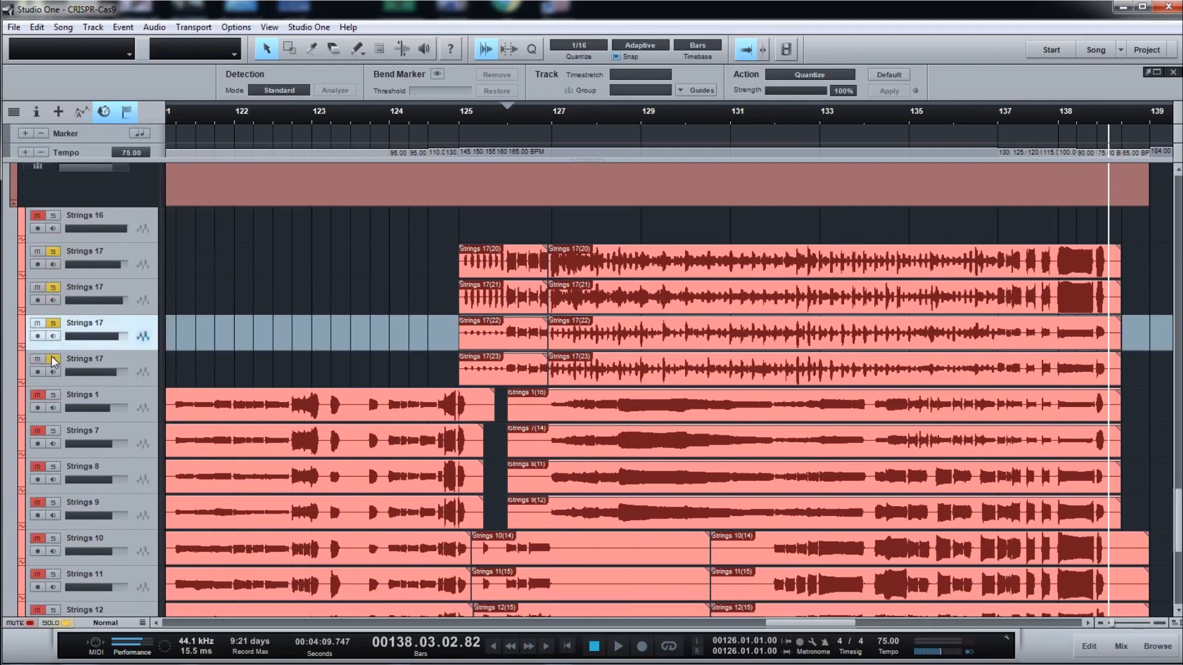
left_click_drag(1177, 548, 1166, 413)
left_click(37, 220)
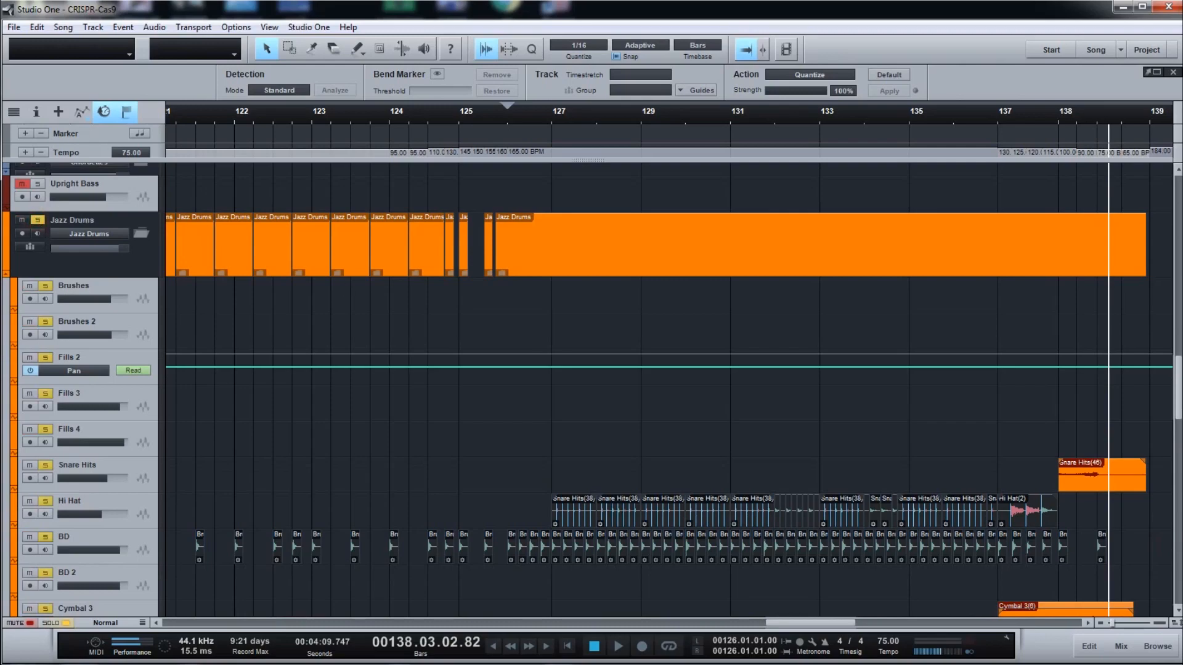
Play the soloed Strings 17 tracks with the Jazz Drums from 125.01.01 into bar 138
left_click_drag(1178, 383, 1178, 507)
left_click(452, 118)
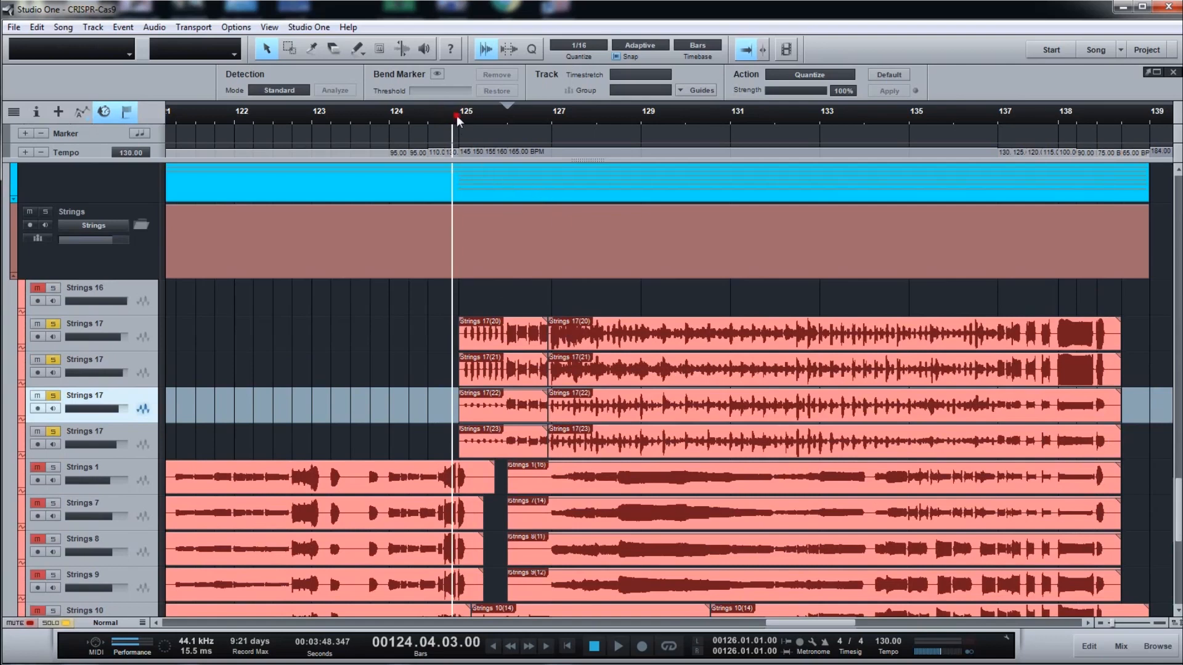
left_click(456, 119)
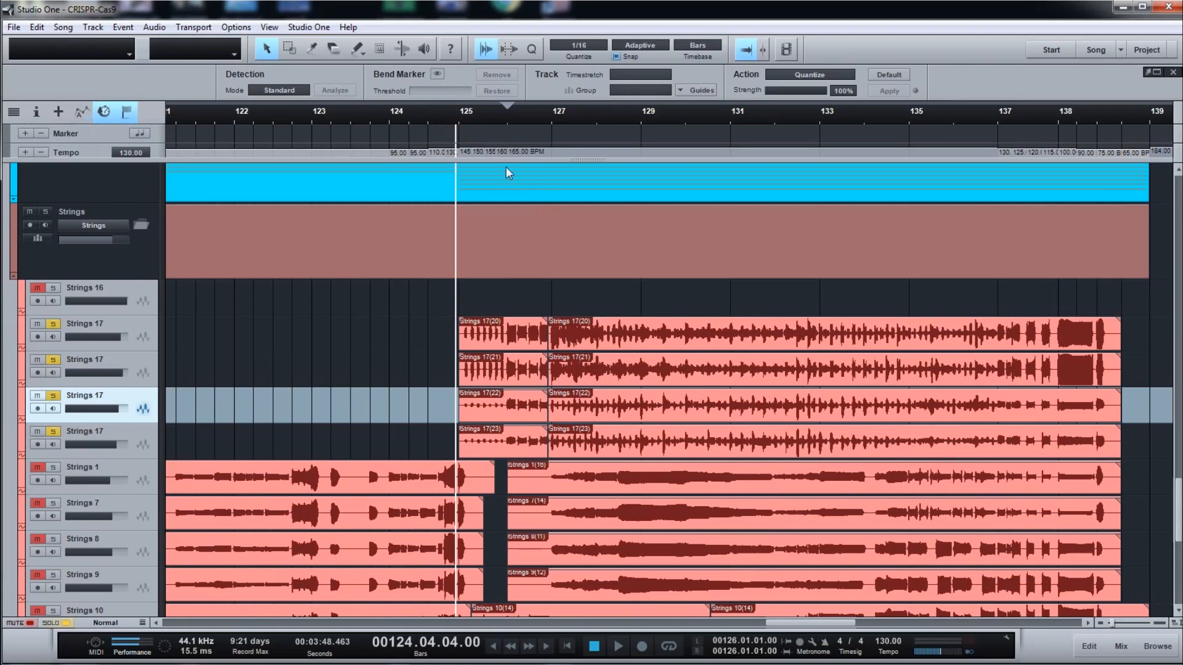
left_click(450, 123)
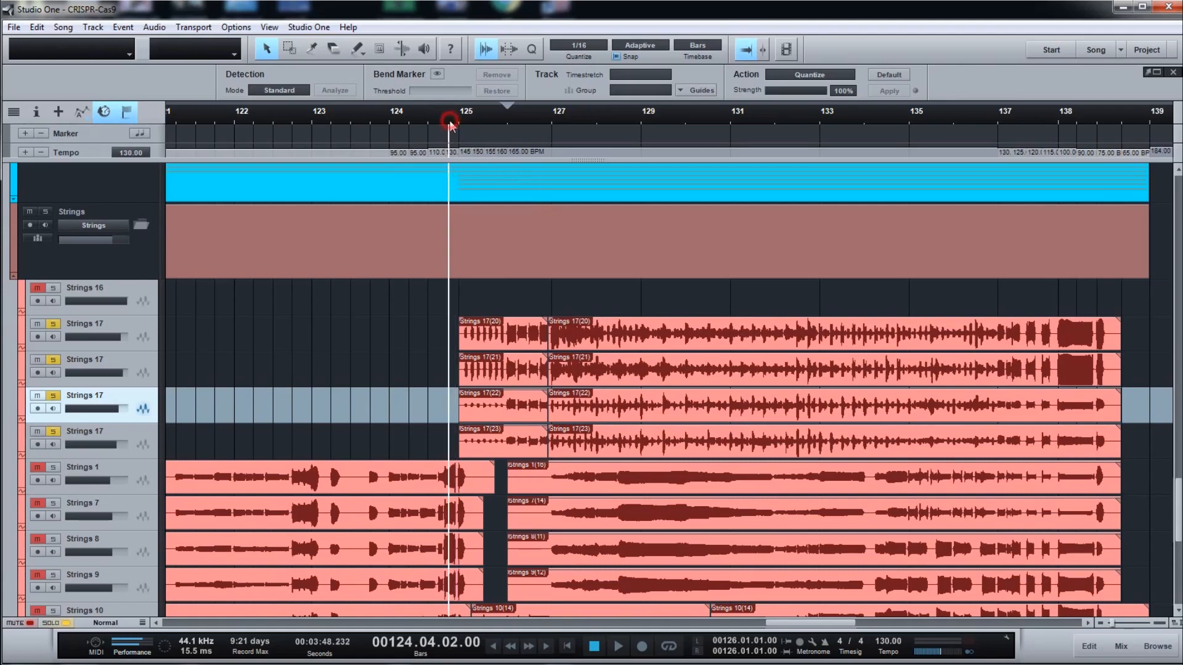
left_click(461, 121)
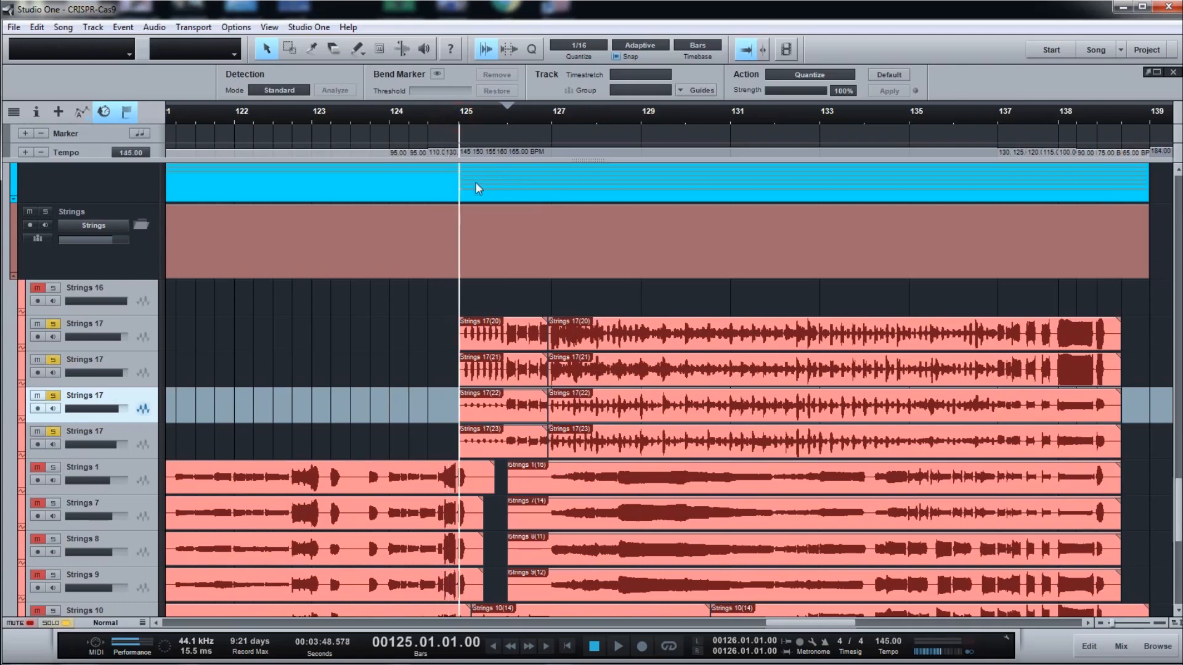
key("space")
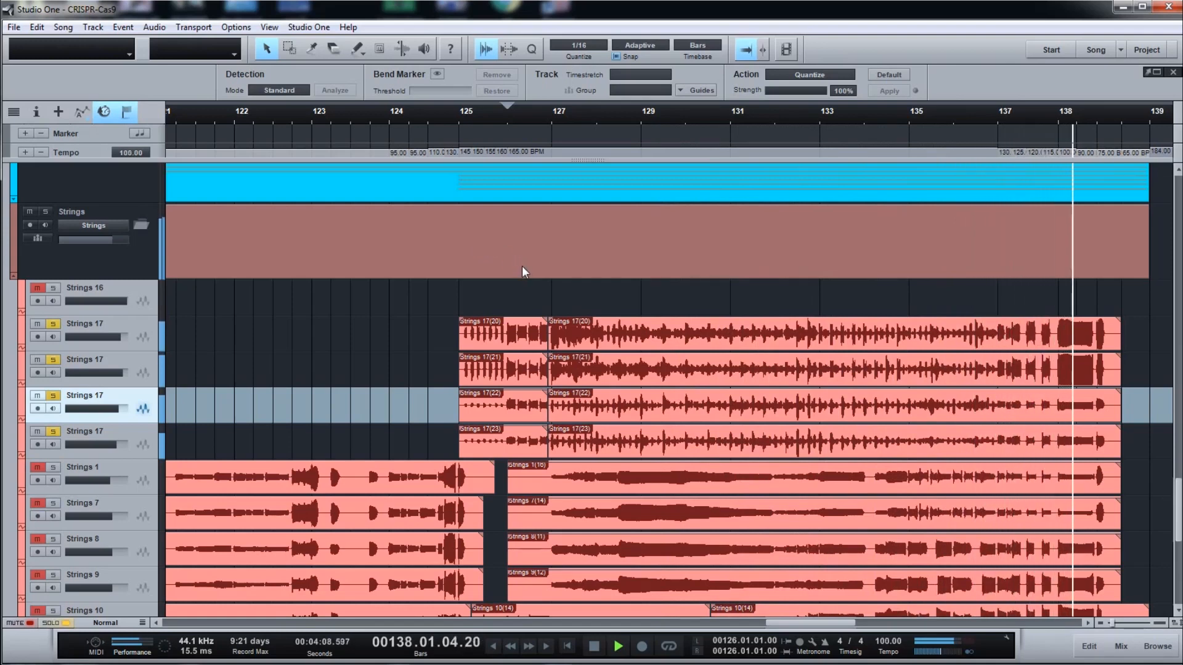
key("space")
Solo the Strings 1, Strings 7, Strings 8 and Strings 9 tracks in addition to the Strings 17 tracks
left_click(469, 114)
scroll(656, 370, "down", 5)
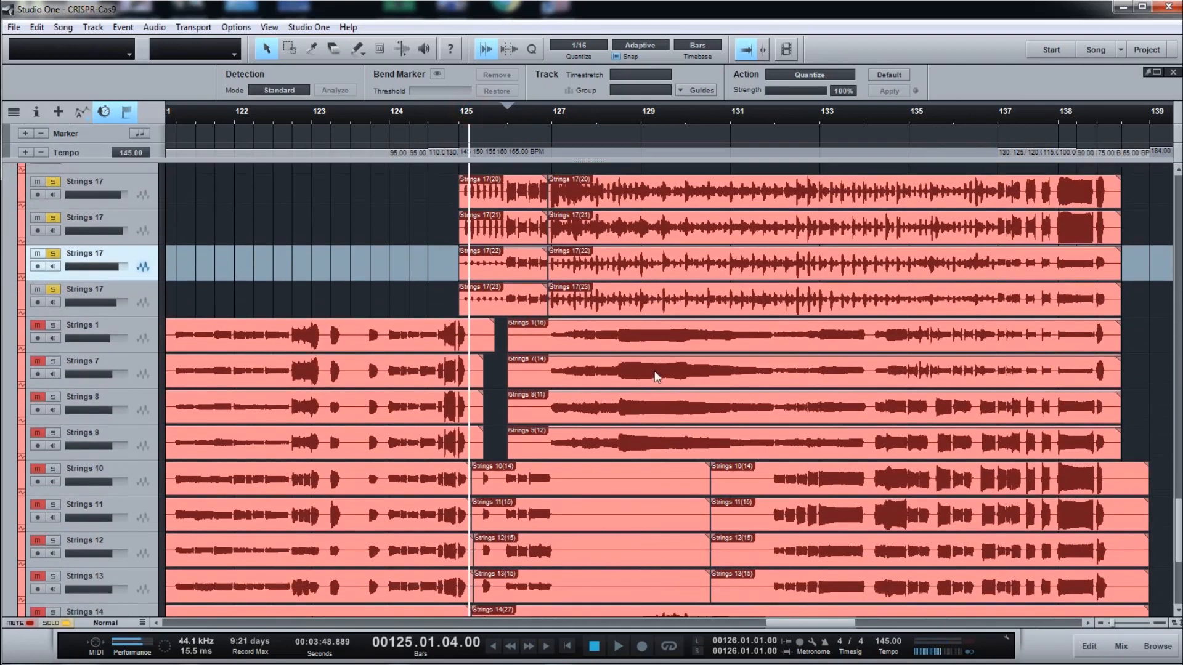
scroll(696, 368, "down", 4)
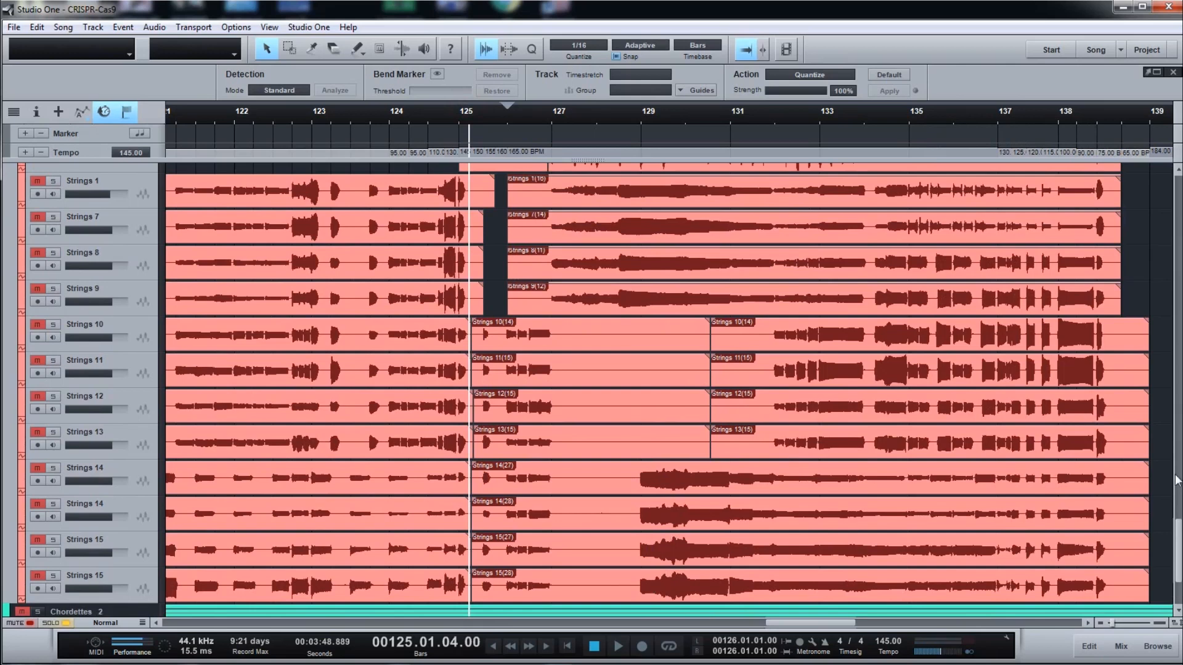
scroll(1174, 542, "up", 3)
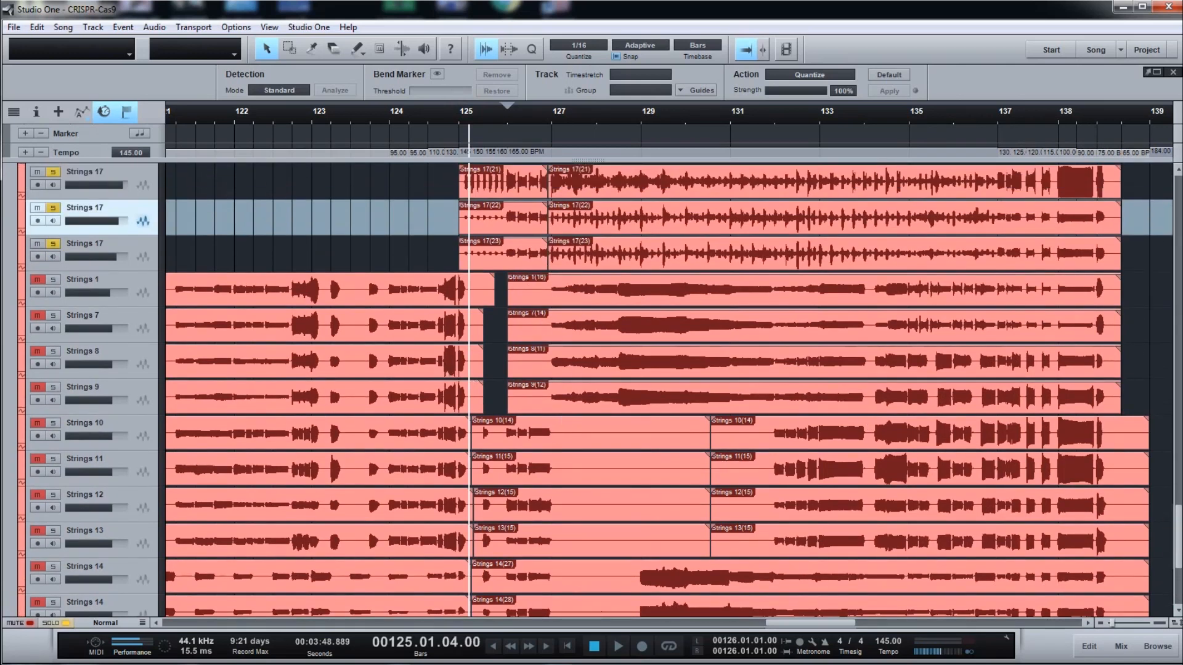
scroll(1173, 542, "up", 4)
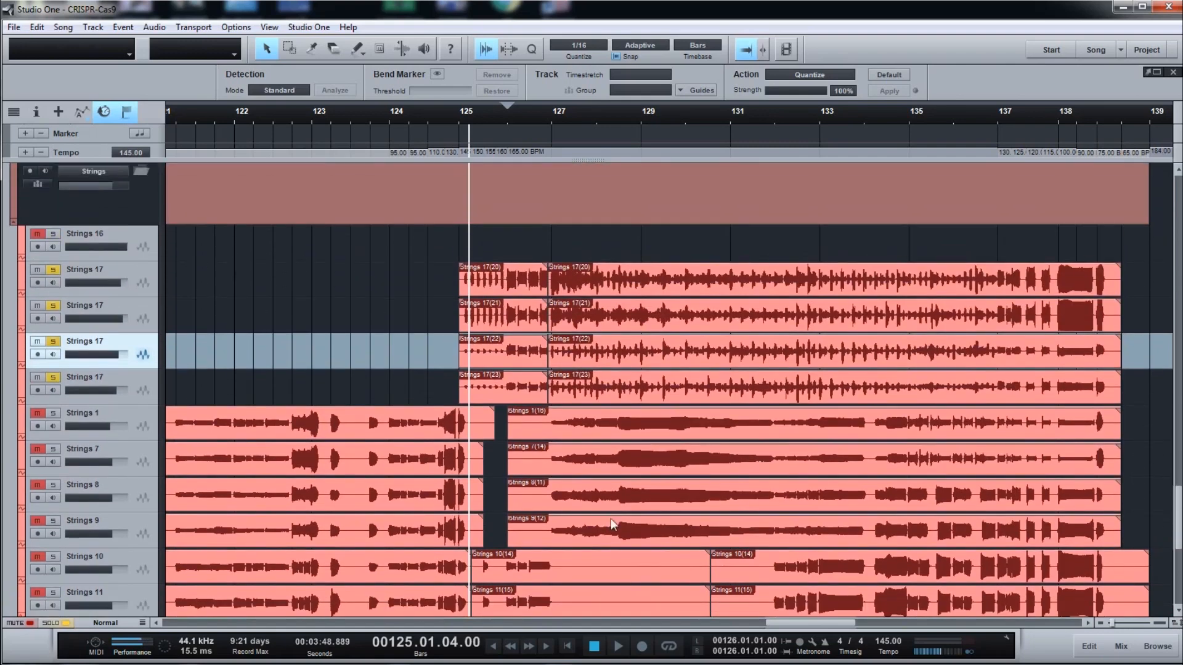
left_click(53, 413)
left_click(53, 448)
left_click(53, 484)
left_click(53, 523)
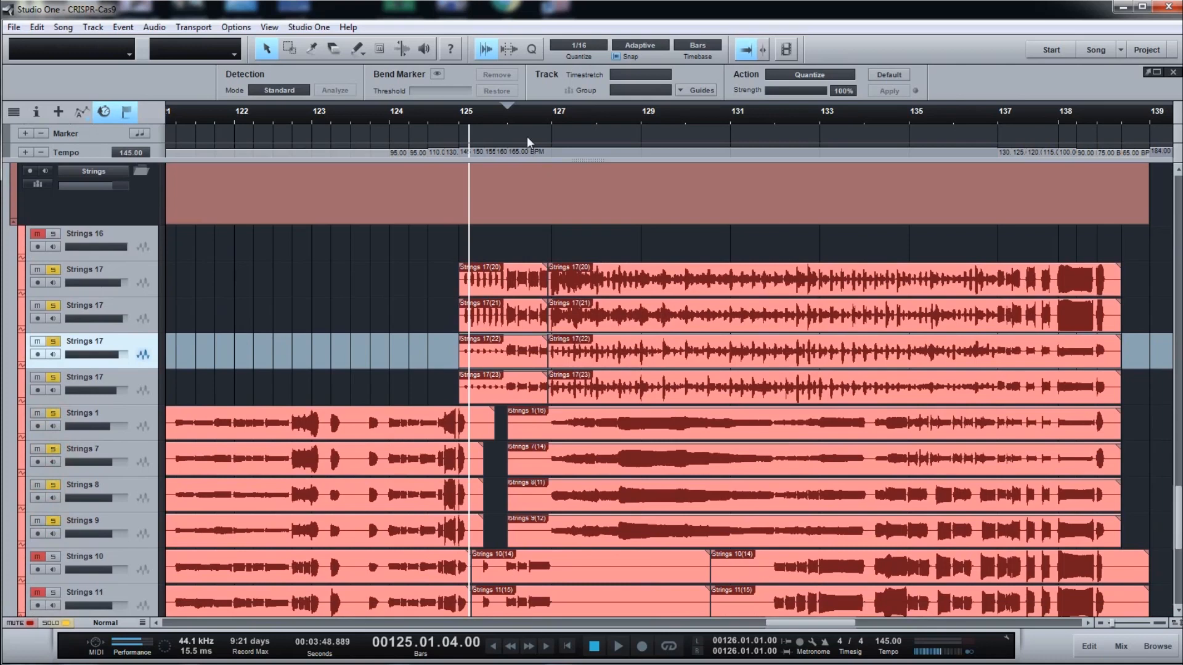
Play the soloed string tracks briefly from 126.02.02 into bar 127
left_click(534, 120)
left_click(516, 119)
left_click(541, 121)
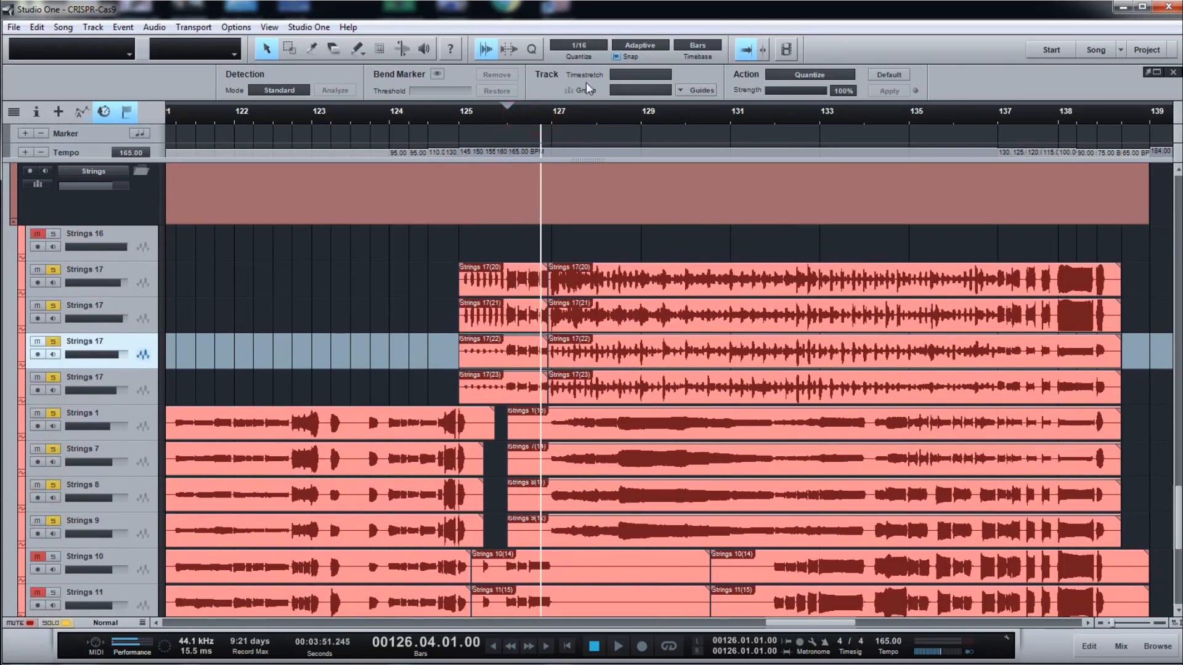
left_click(523, 124)
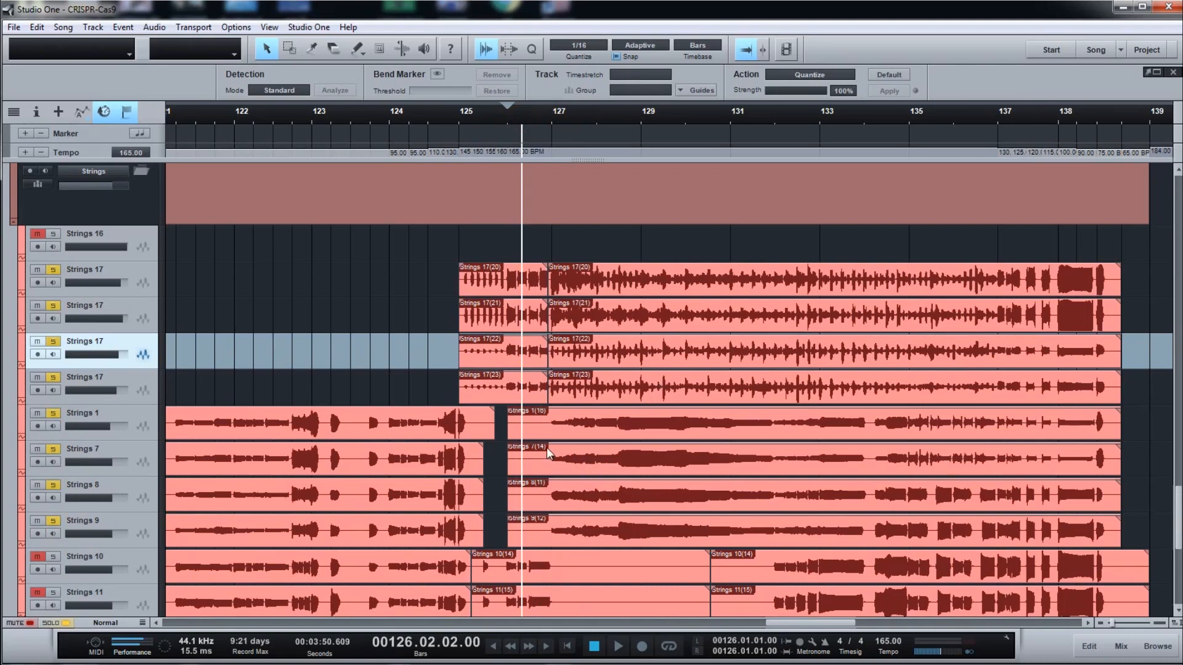
key("space")
key("space")
Clear the solos of the four Strings 17 tracks
left_click(54, 271)
left_click(53, 306)
left_click(53, 341)
left_click(53, 377)
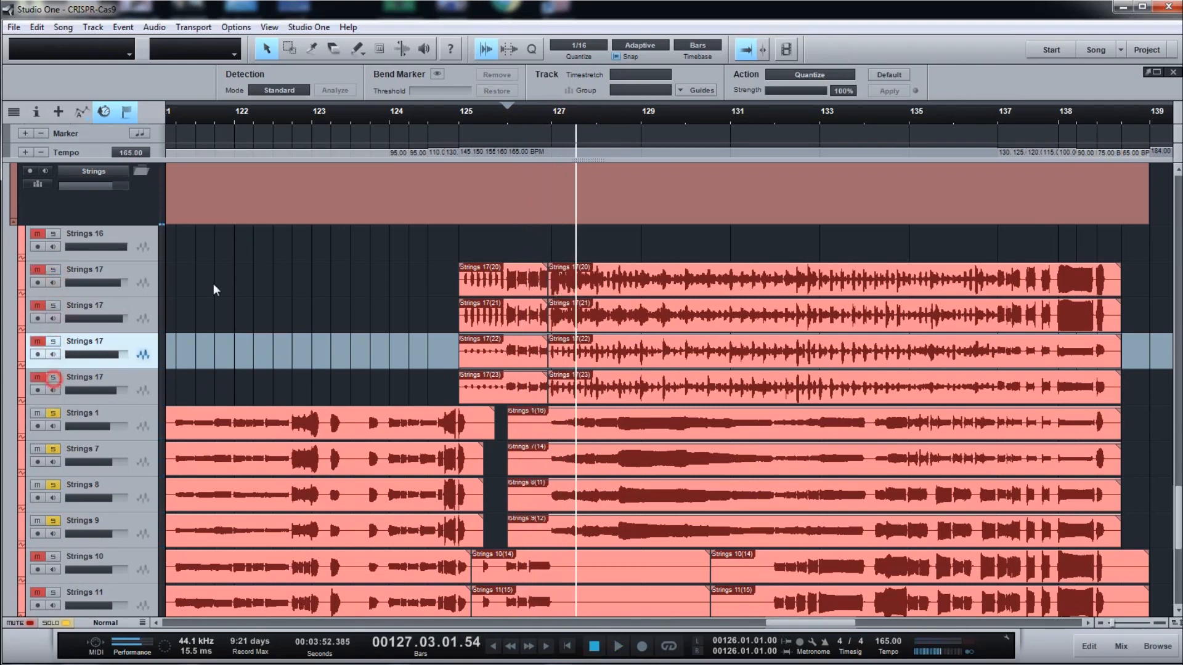
Play Strings 1, 7, 8 and 9 from the end of bar 126 into bar 131
left_click(572, 121)
left_click(546, 122)
key("space")
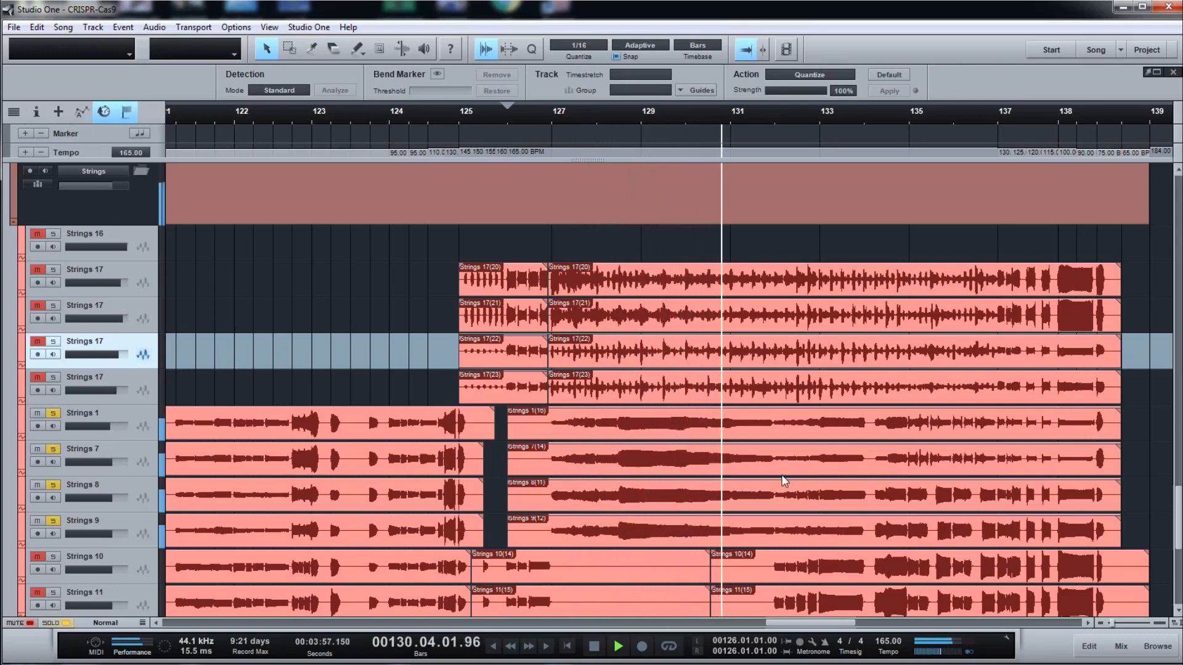
key("space")
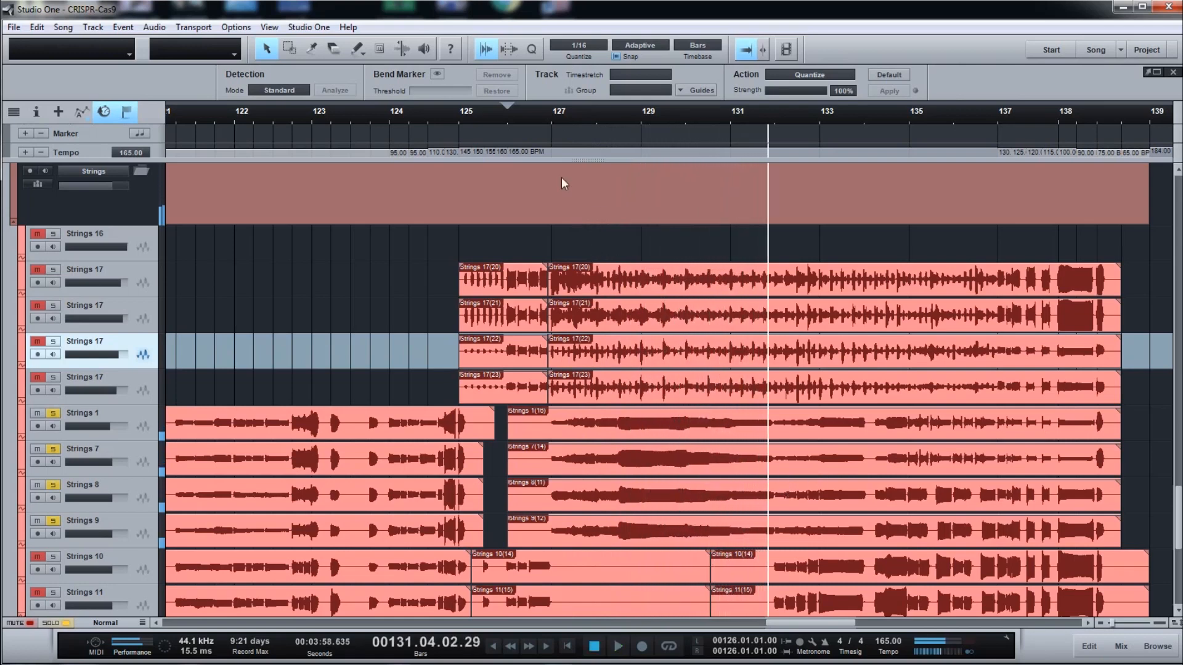
Move the playback position to 126.03.04 and solo both Strings 14 tracks and both Strings 15 tracks
left_click(537, 118)
scroll(591, 523, "down", 5)
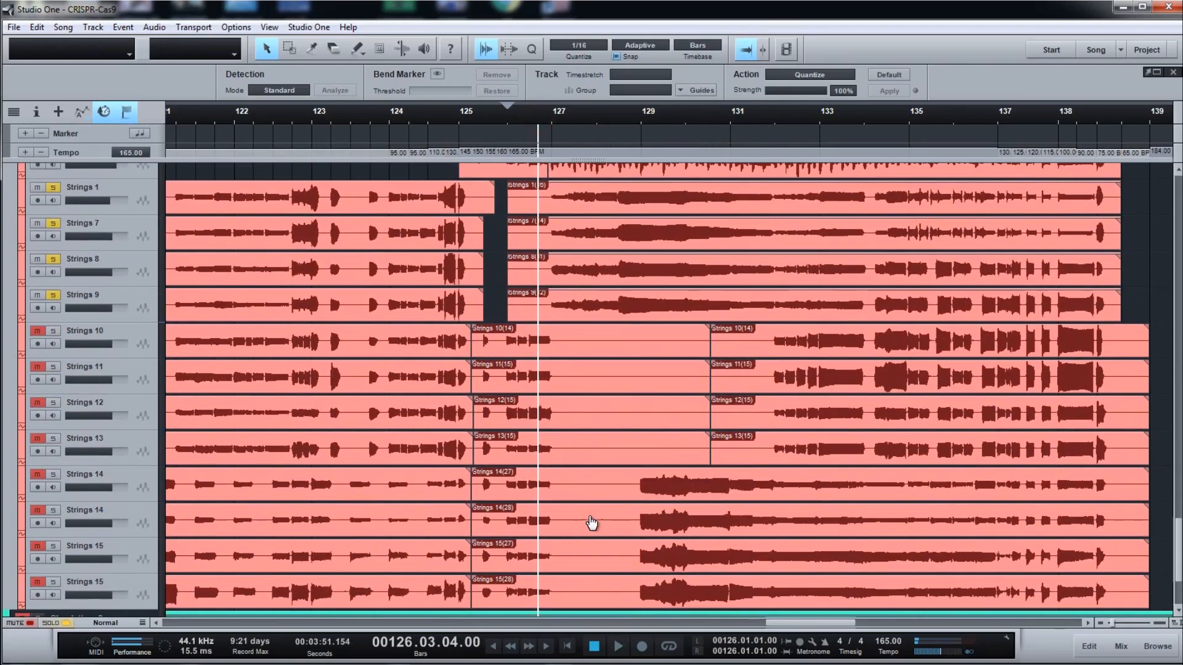
scroll(591, 523, "down", 1)
left_click(52, 422)
left_click(52, 458)
left_click(53, 494)
left_click(52, 529)
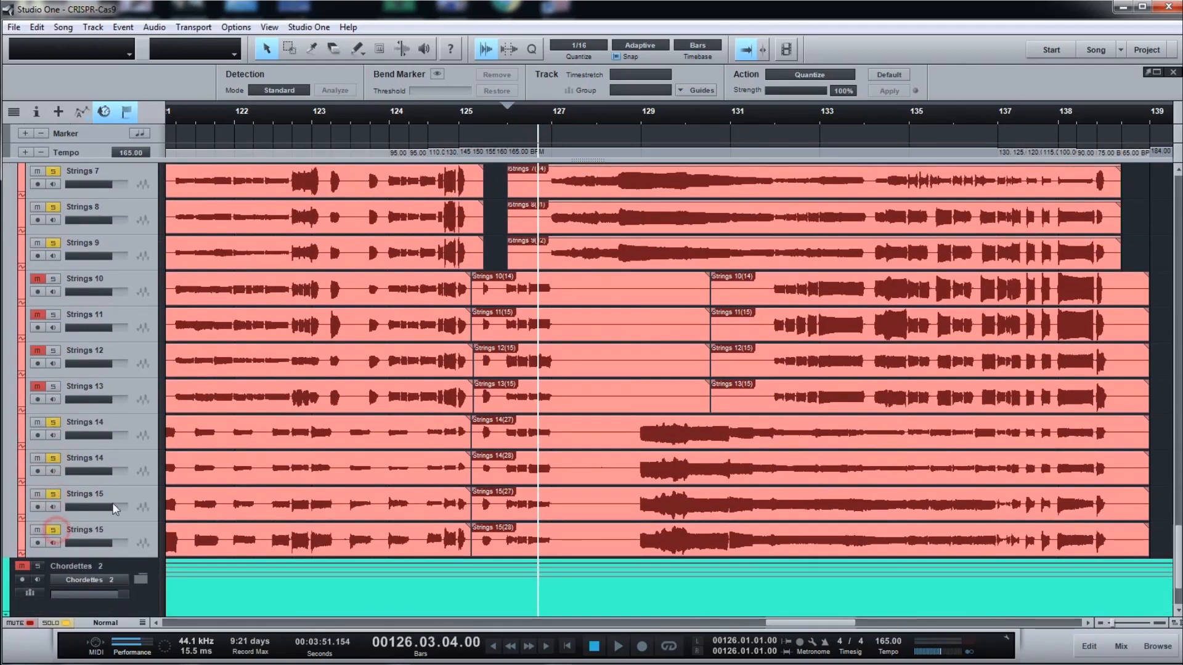
Play the soloed strings, including Strings 14 and 15, from 126.03.04 into bar 131
key("space")
scroll(715, 273, "up", 1)
scroll(715, 273, "up", 2)
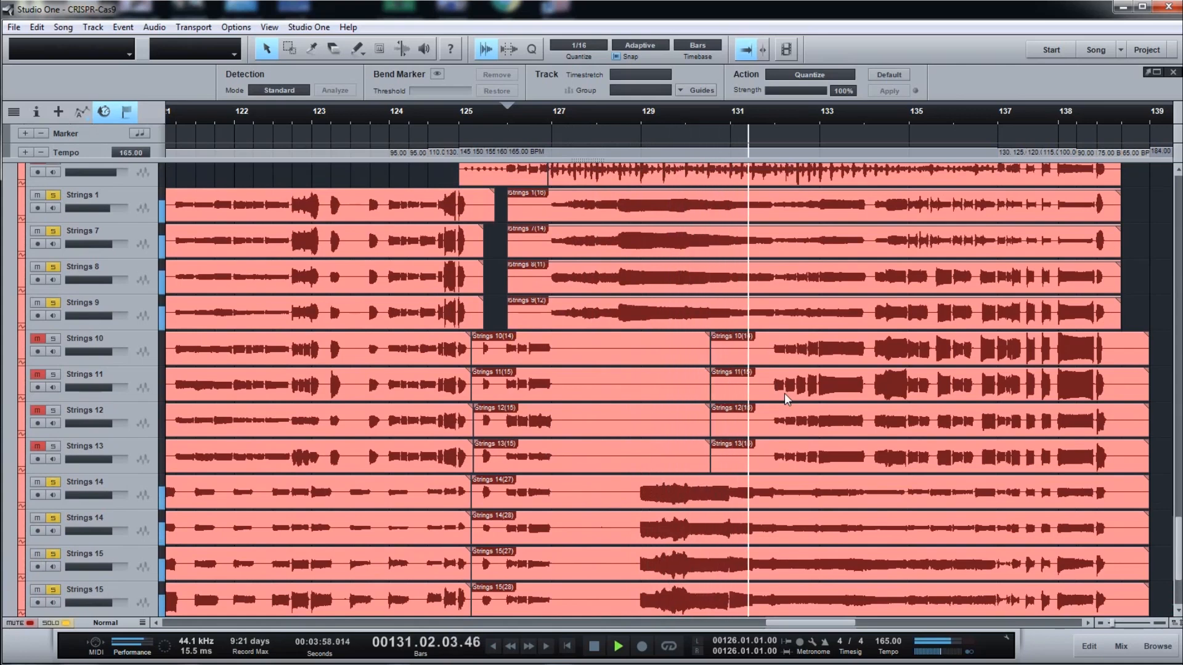
key("space")
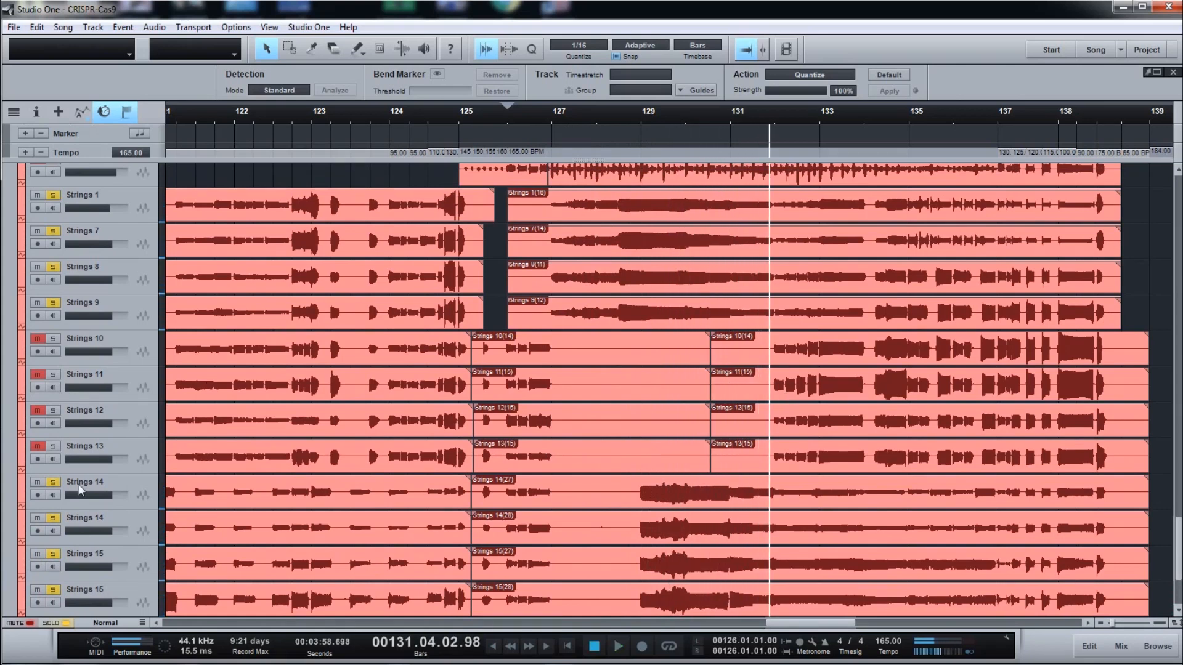
Add Strings 11, 12 and 13 to the solos and continue playback from bar 131 into bar 133
left_click(53, 482)
left_click(53, 446)
left_click(53, 410)
left_click(54, 373)
key("space")
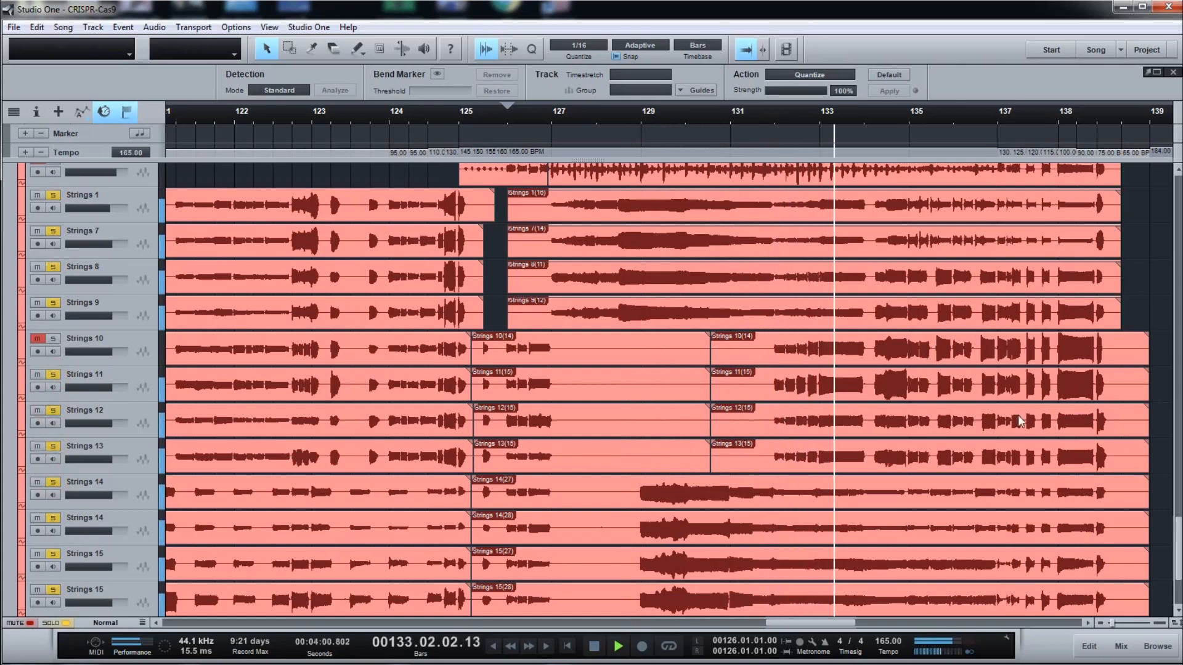
key("space")
Clear all solos in the song and solo only Strings 10, 11, 12 and 13
left_click(53, 339)
left_click(61, 623)
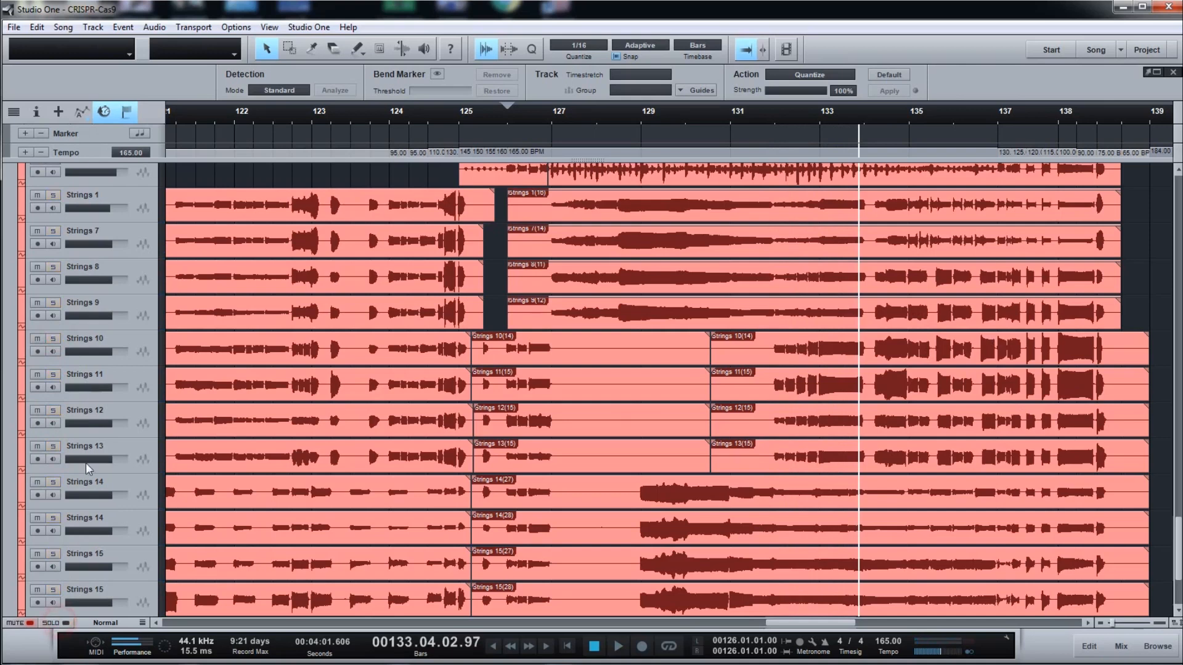
left_click(54, 446)
left_click(54, 410)
left_click(54, 374)
left_click(54, 339)
Play Strings 10 to 13 alone from 131.03.04 into bar 138
left_click(761, 455)
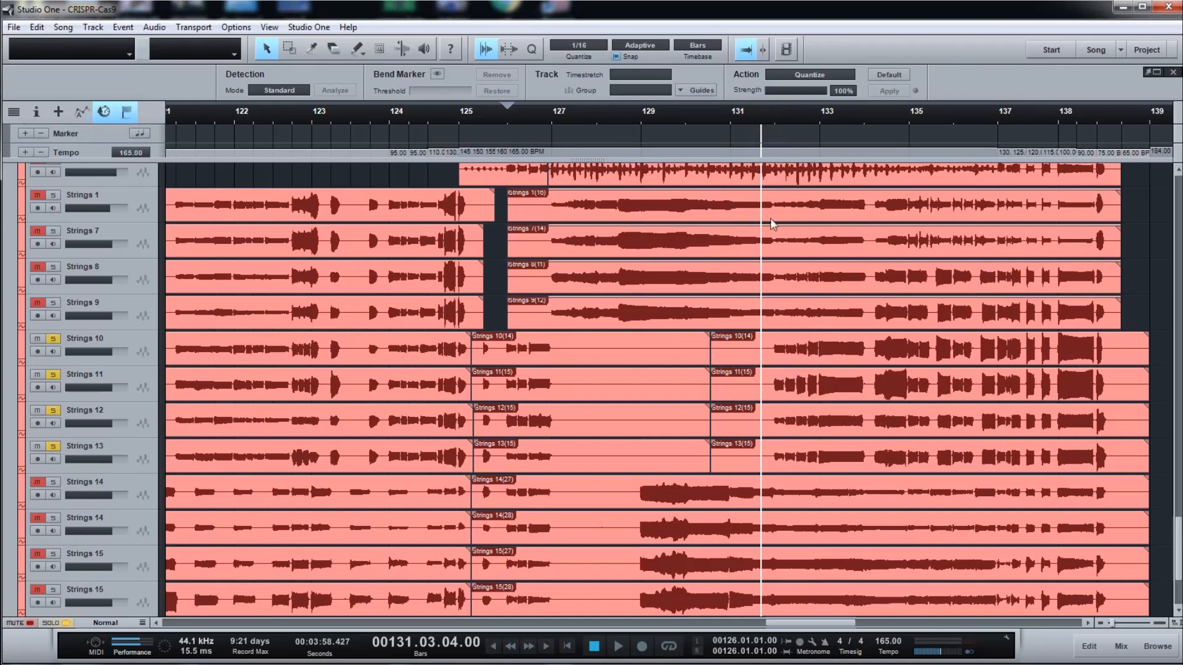
key("space")
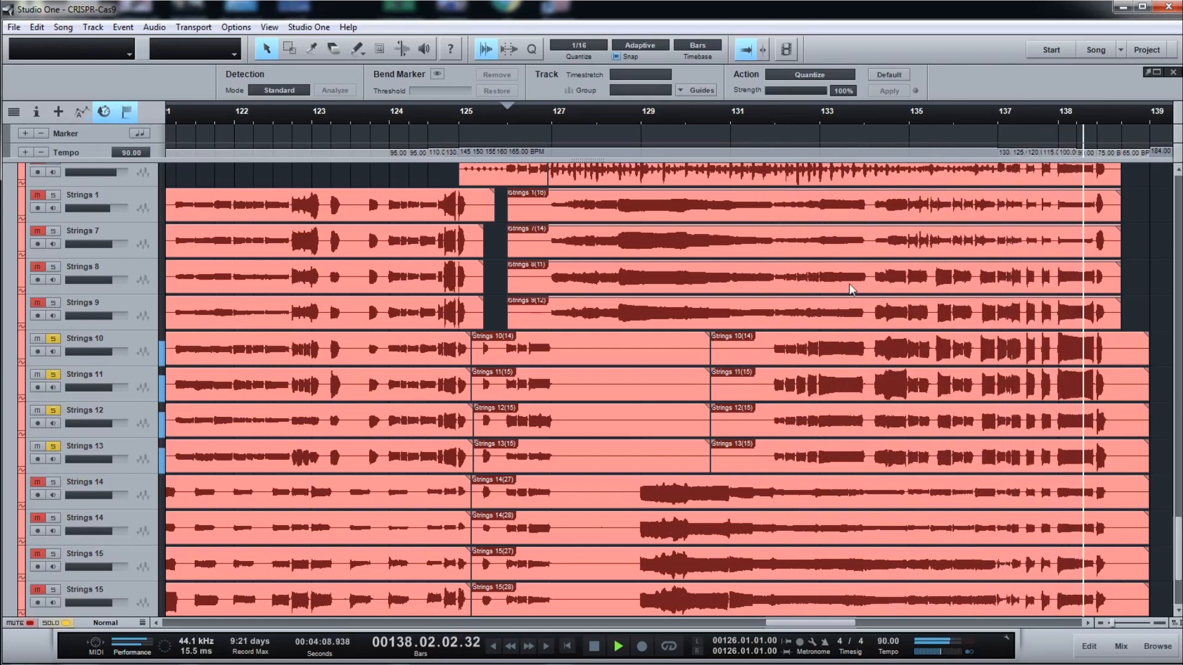
key("space")
Add Strings 9, 8 and 7 to the solos while playing from the end of bar 131 into bar 134
left_click(772, 122)
left_click(53, 303)
left_click(53, 267)
key("space")
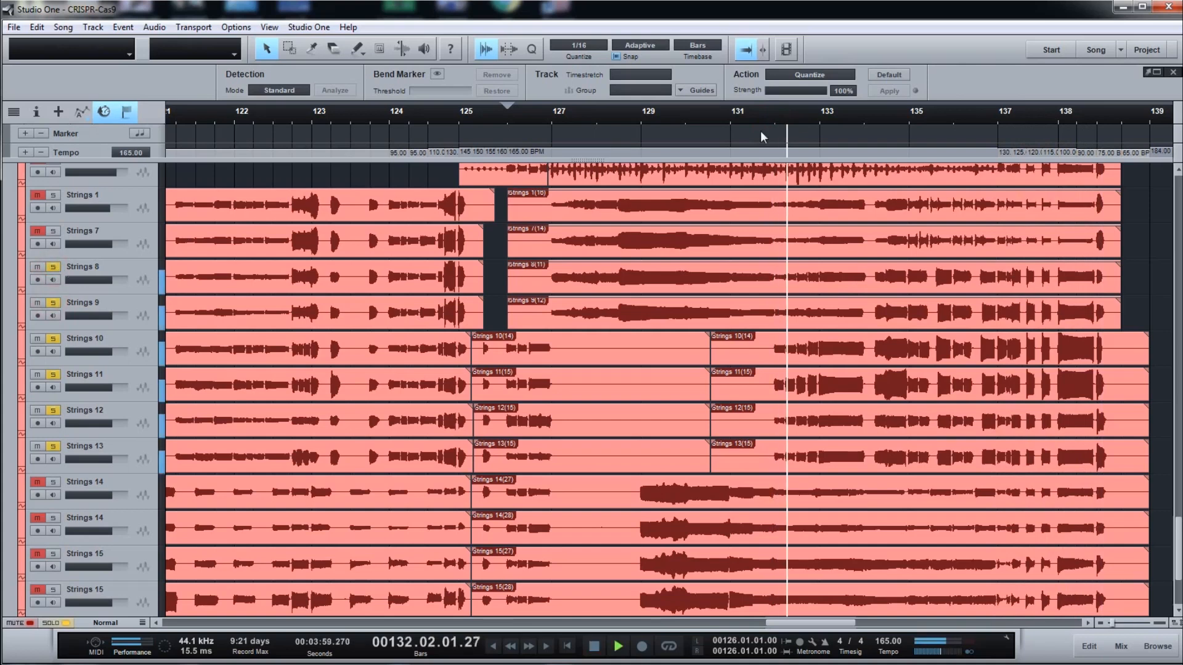
left_click(53, 232)
left_click(53, 201)
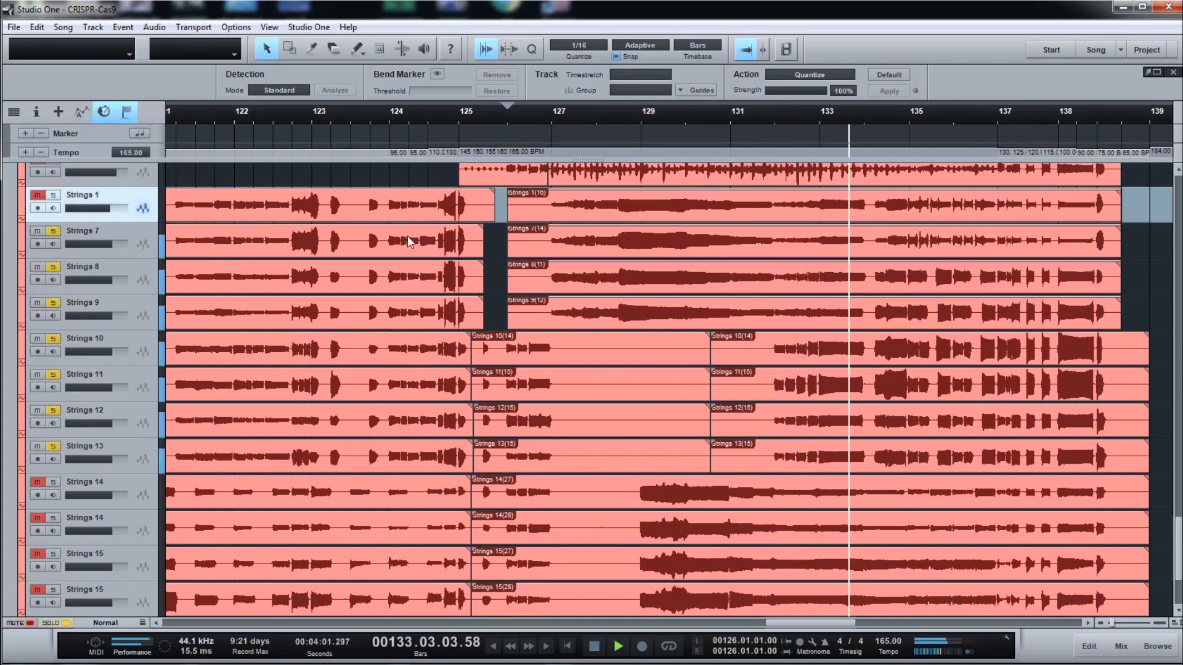
key("space")
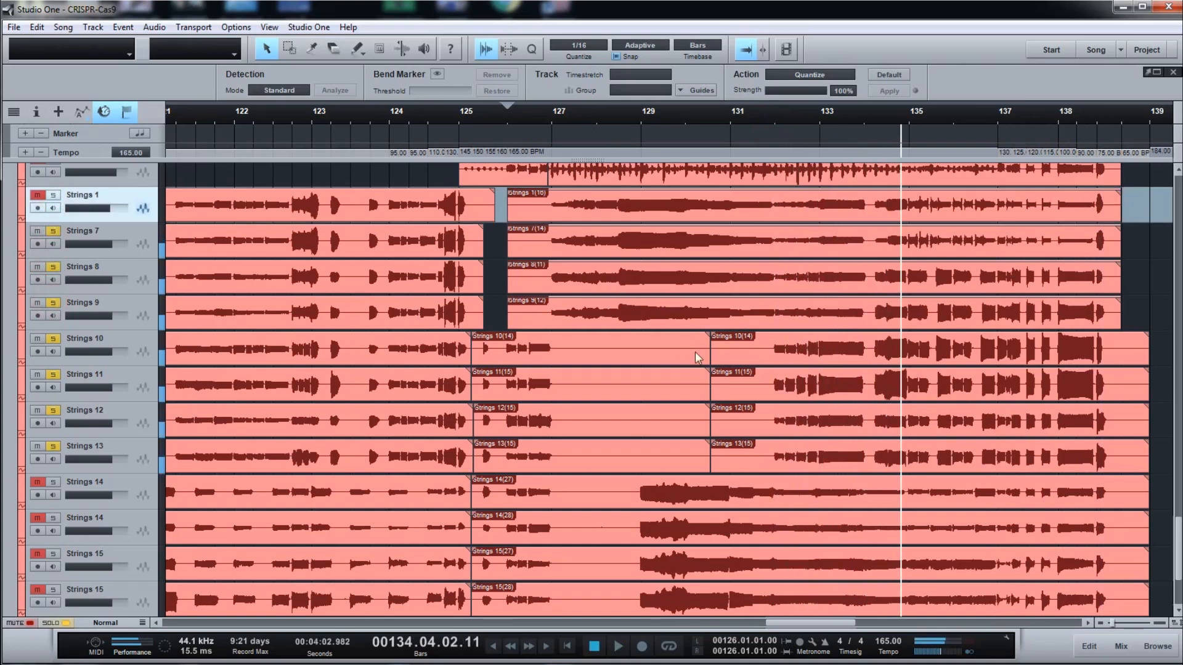
Solo the Jazz Drums folder and the entire Strings folder
scroll(999, 455, "up", 2)
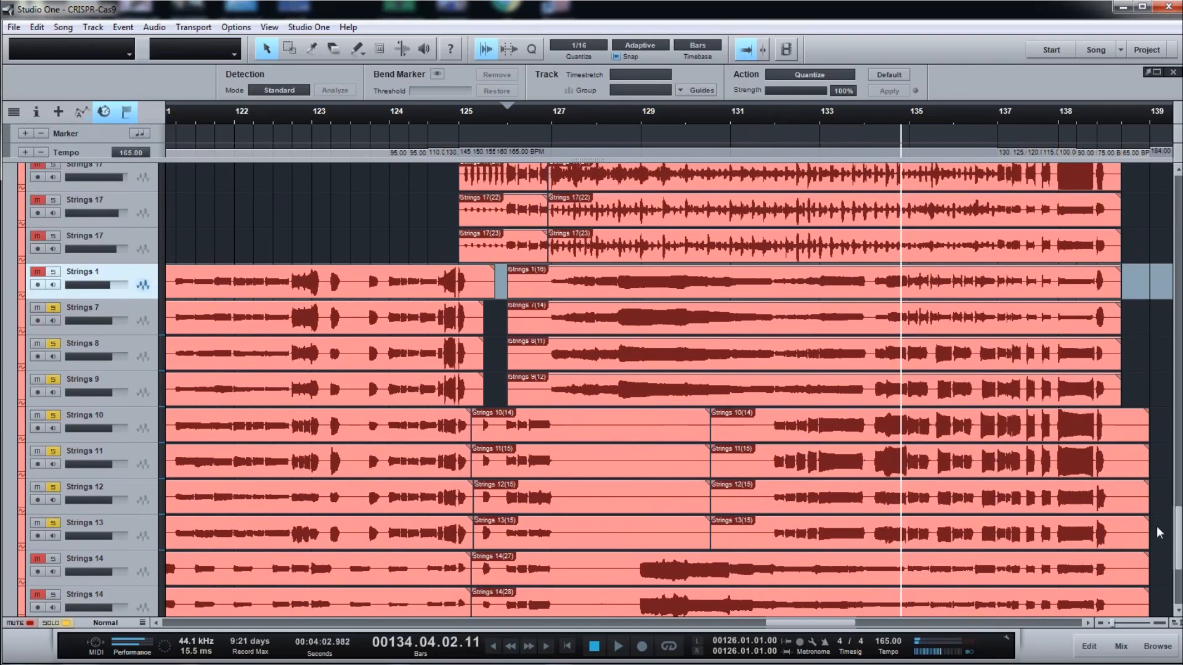
left_click_drag(1177, 509, 1174, 373)
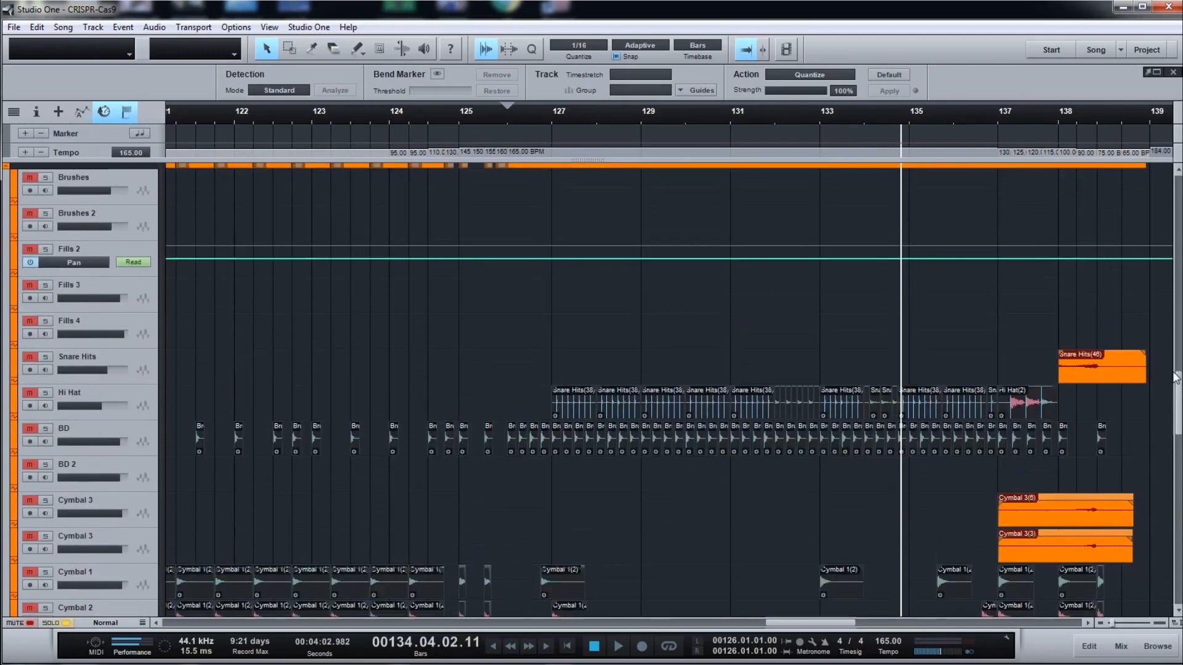
scroll(1175, 379, "up", 2)
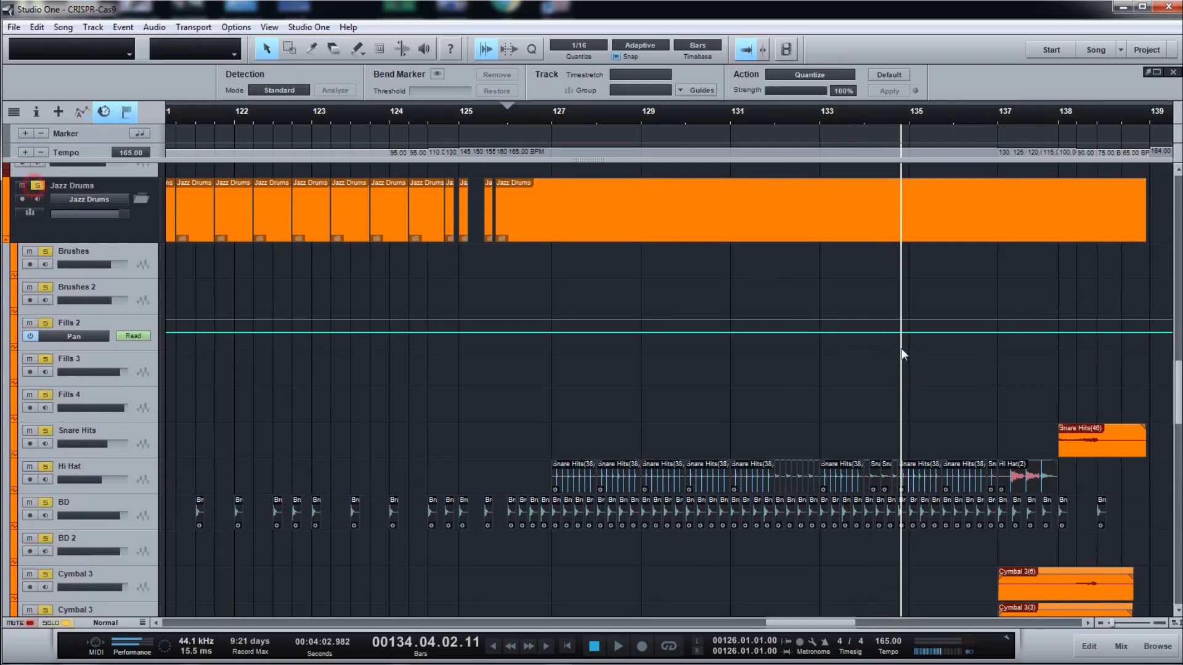
scroll(364, 406, "up", 5)
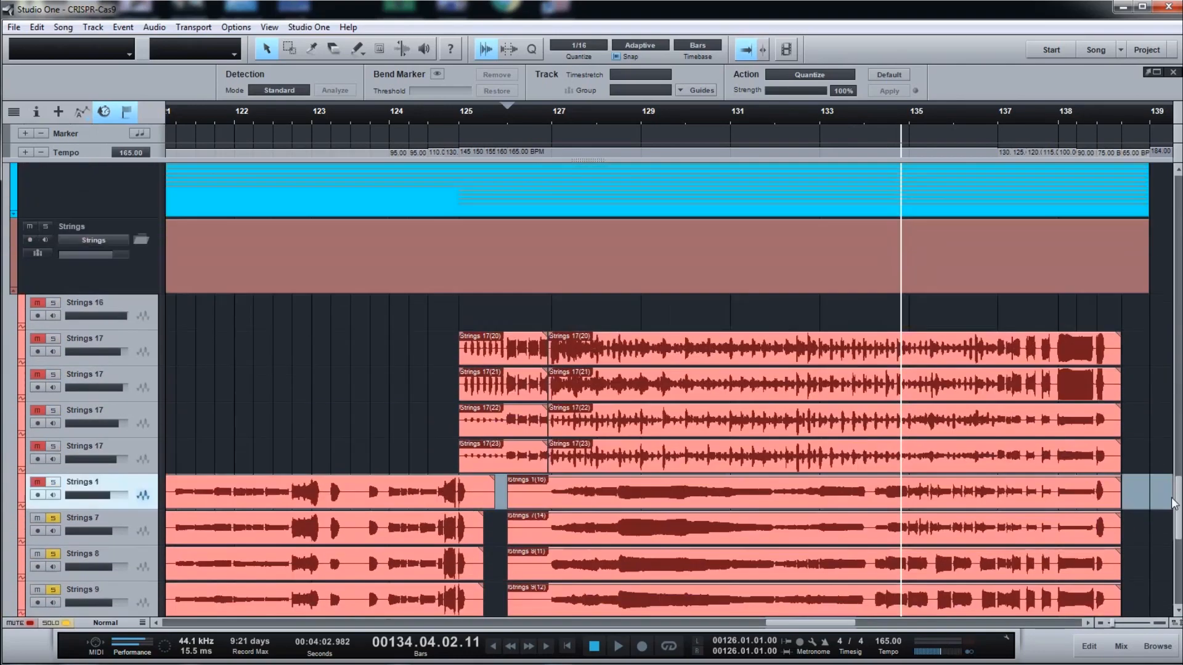
left_click(45, 281)
Play the soloed jazz drums and full strings from bar 125 into bar 138, following the string tracks
left_click(468, 120)
key("space")
scroll(615, 382, "down", 1)
scroll(647, 389, "down", 7)
scroll(677, 399, "up", 1)
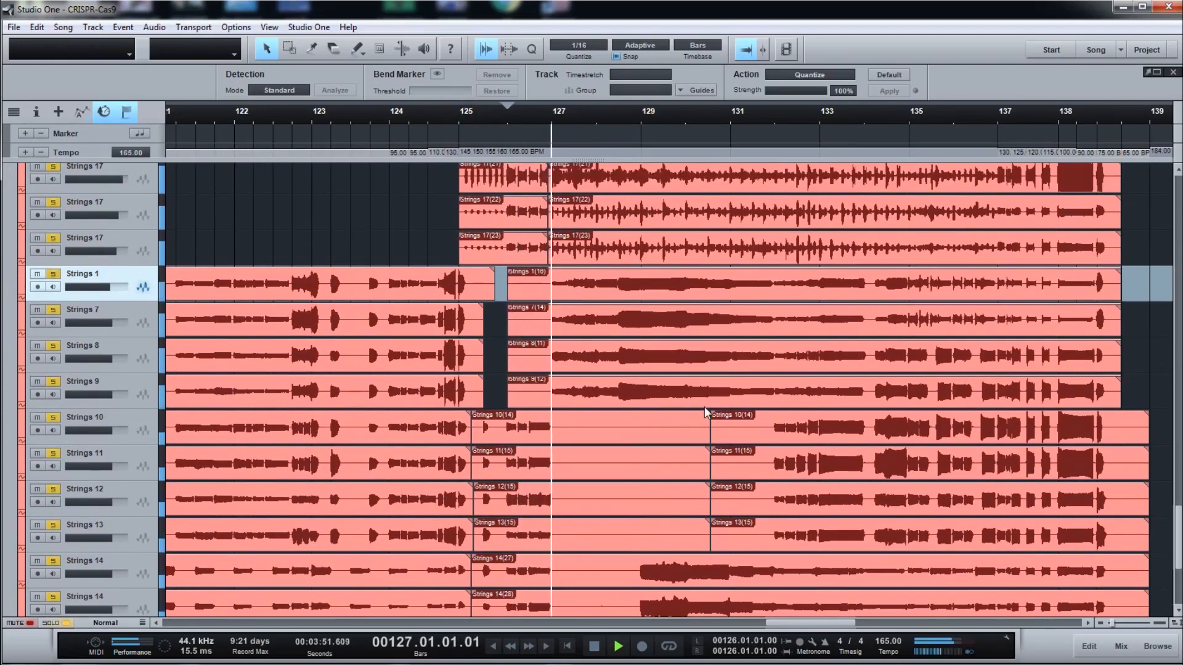
scroll(715, 413, "up", 1)
scroll(749, 415, "up", 1)
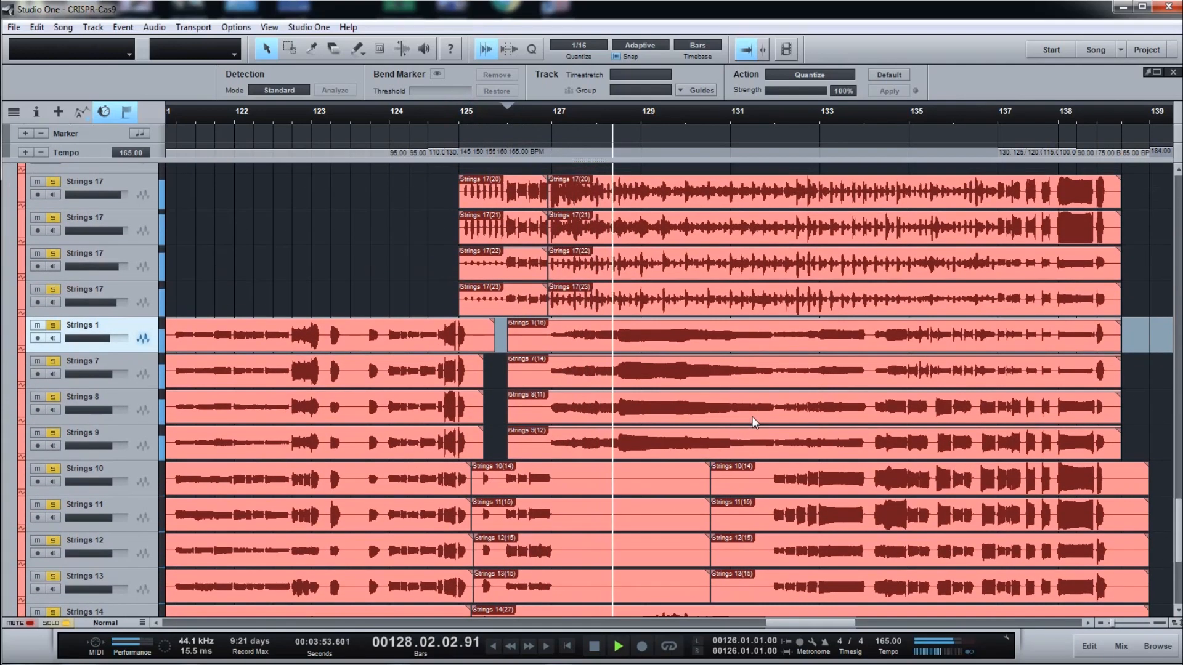
scroll(753, 421, "down", 4)
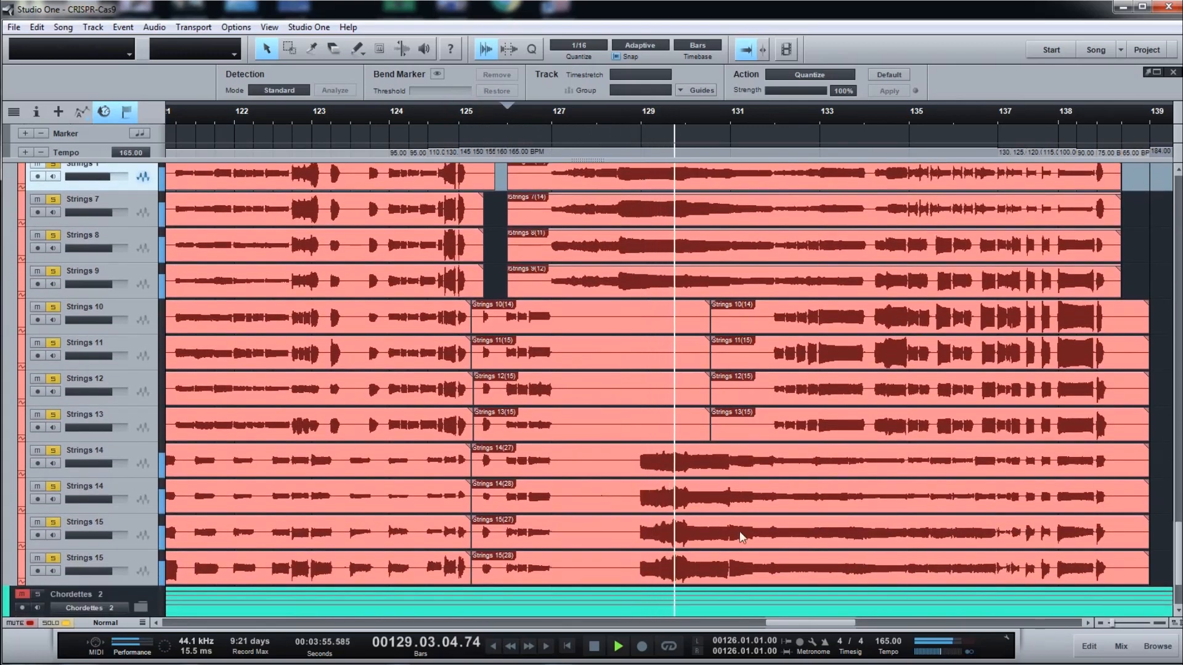
scroll(838, 458, "up", 1)
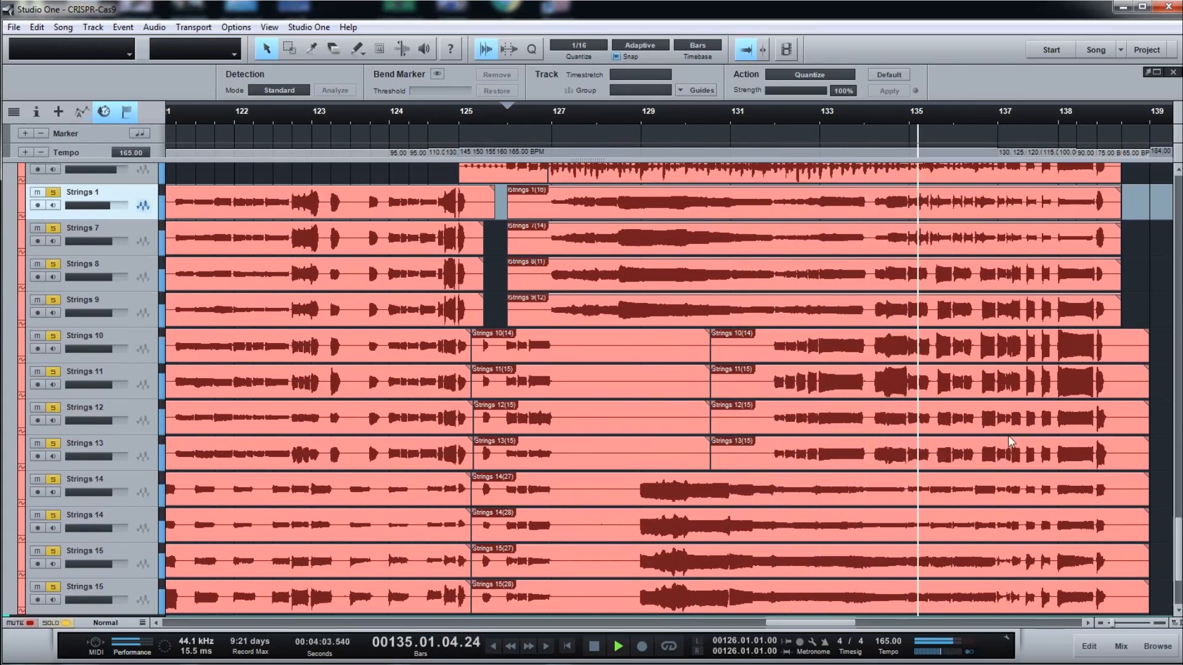
scroll(1035, 444, "up", 3)
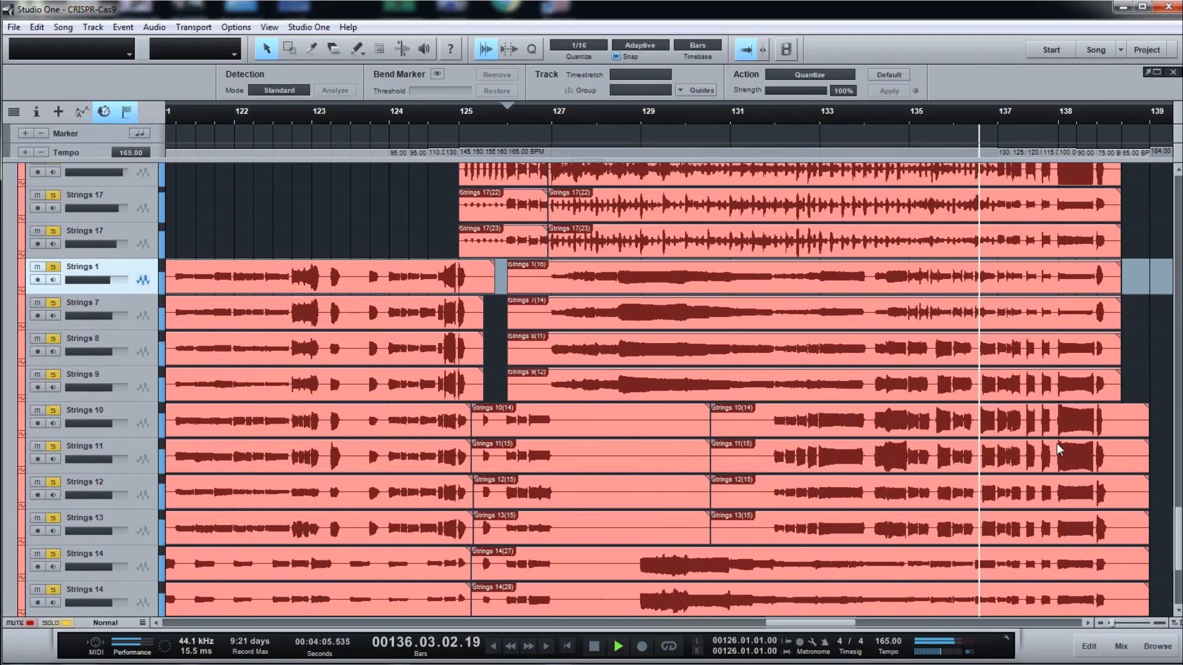
scroll(1058, 449, "down", 1)
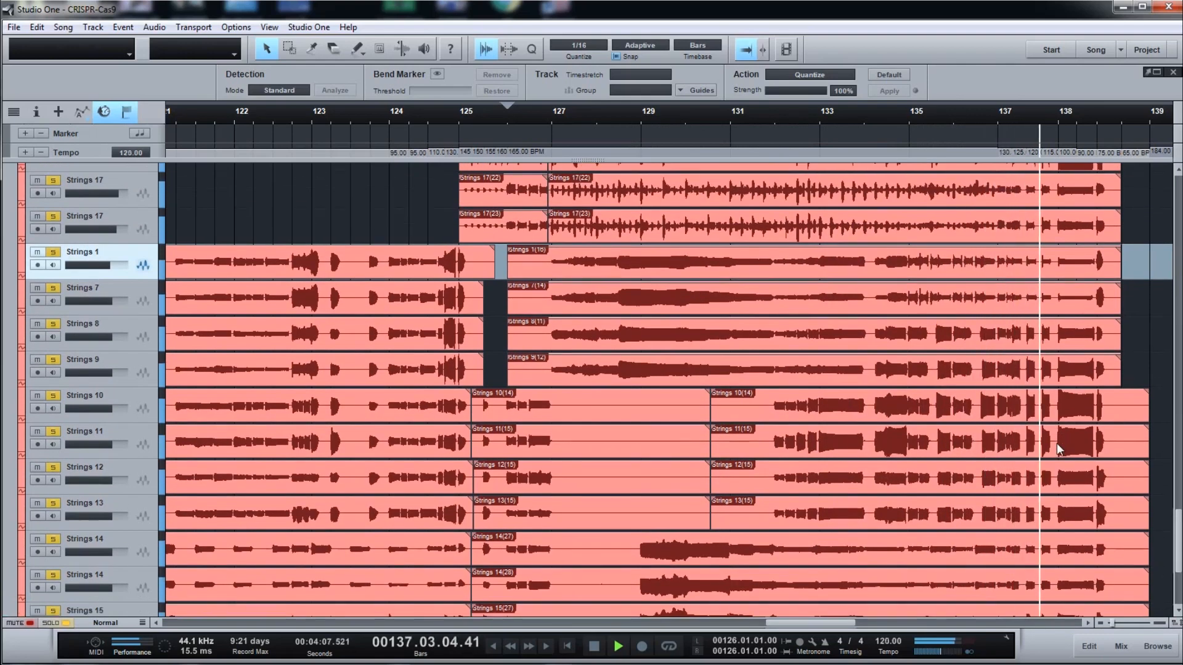
scroll(1057, 445, "down", 3)
key("space")
Replay the strings ending from the start of bar 138 and take the Strings folder out of solo
left_click_drag(1176, 551, 1173, 506)
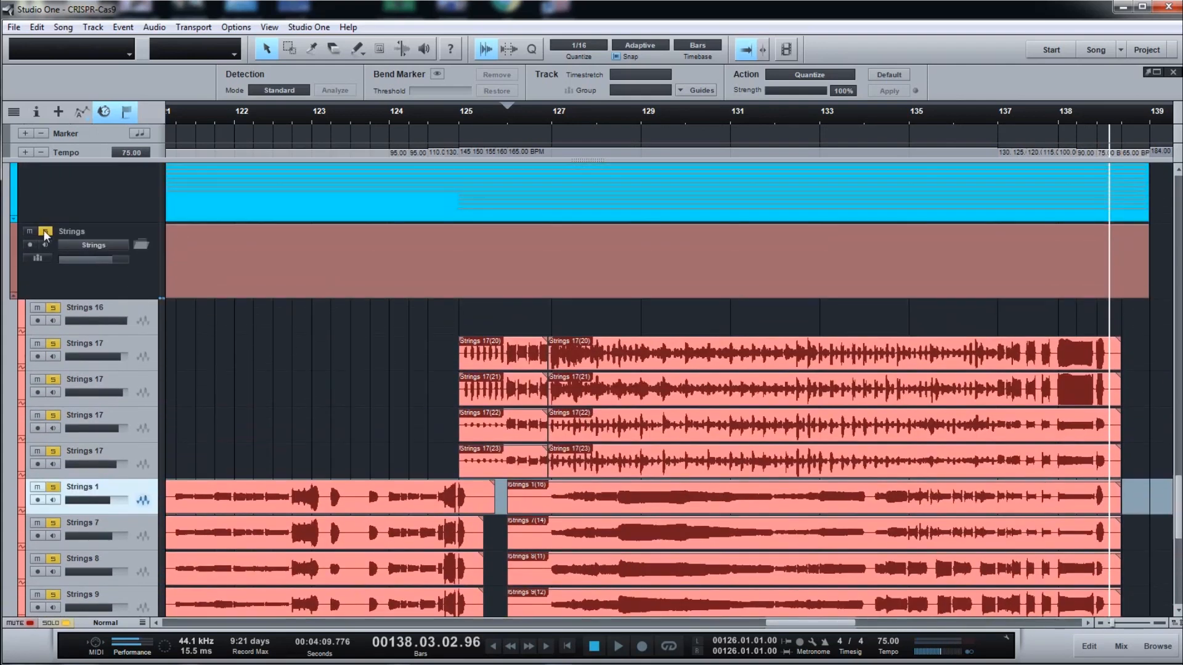
left_click(1064, 126)
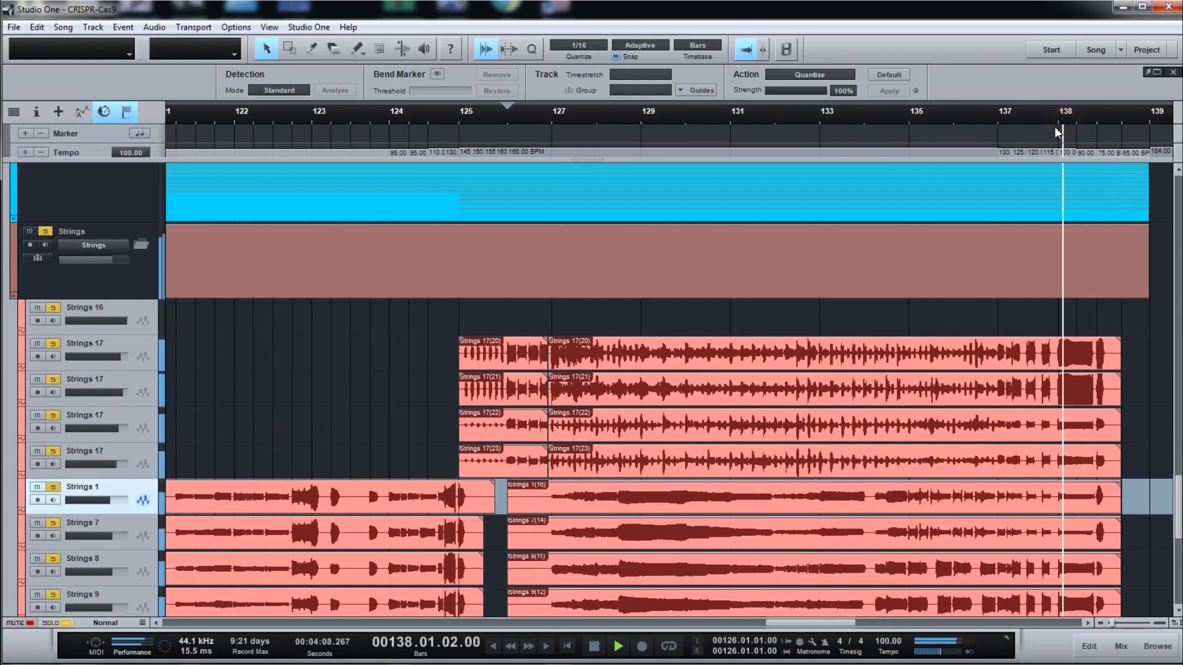
left_click(46, 232)
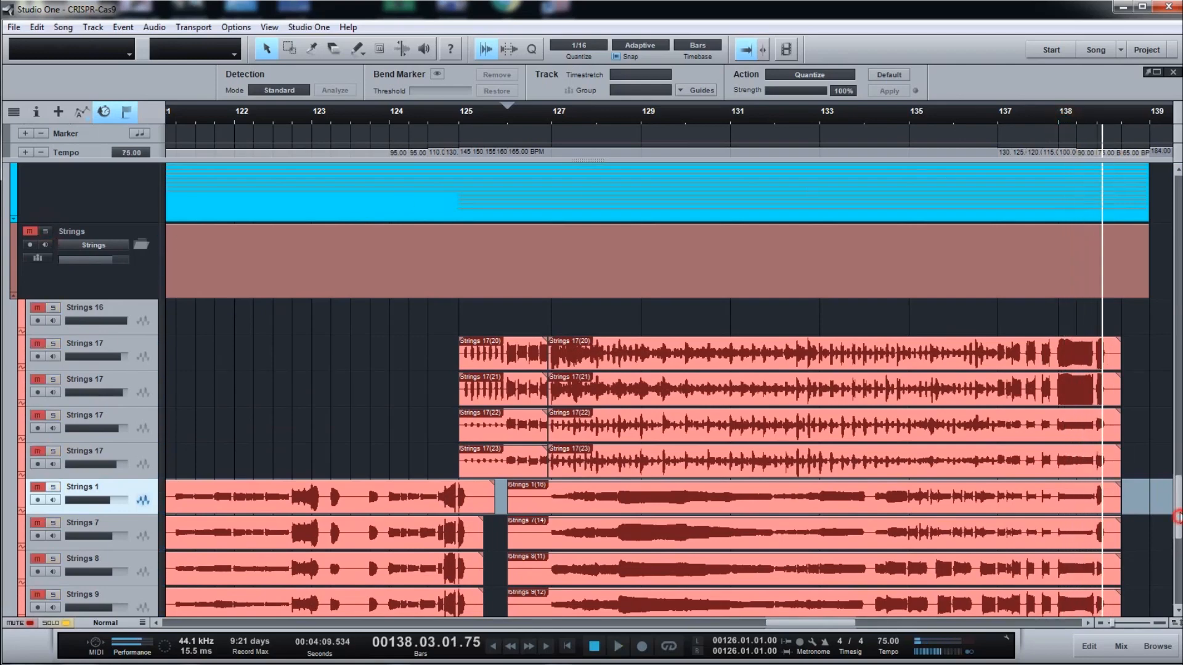
scroll(37, 308, "up", 3)
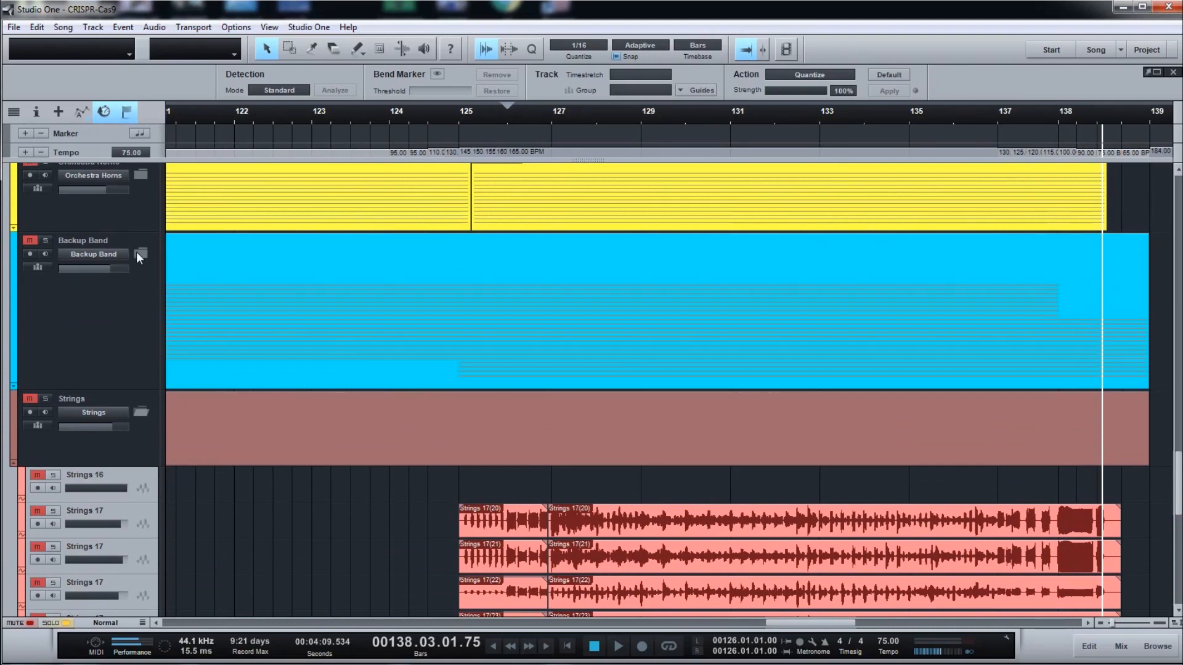
left_click(140, 254)
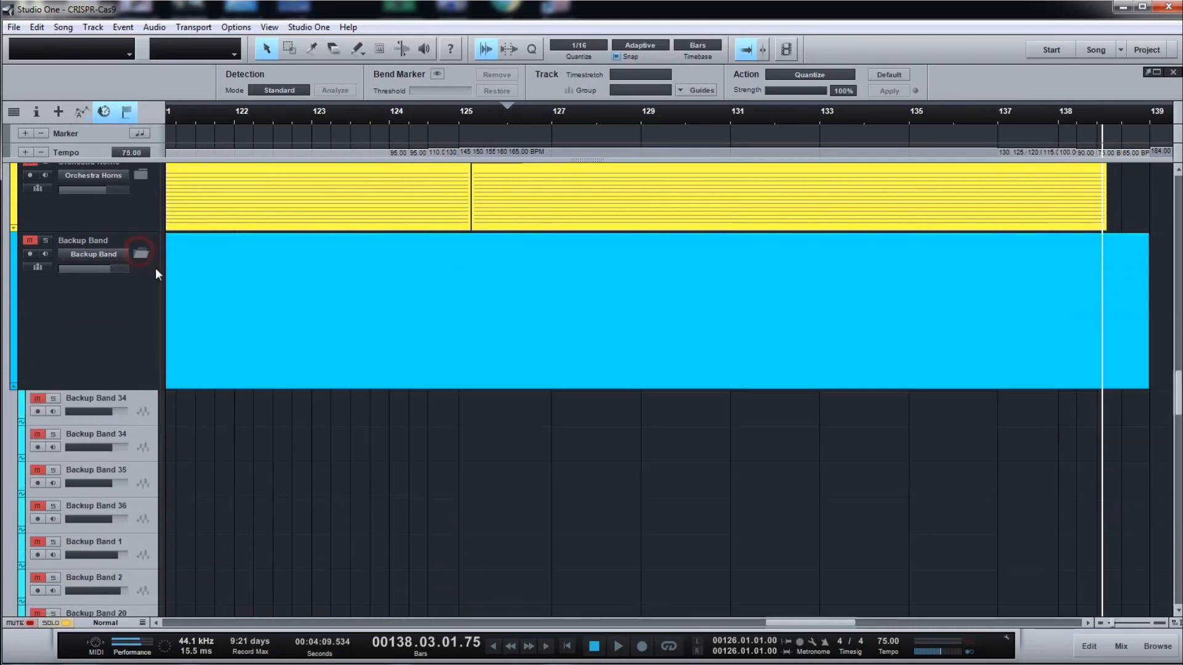
scroll(338, 350, "down", 3)
scroll(339, 345, "up", 5)
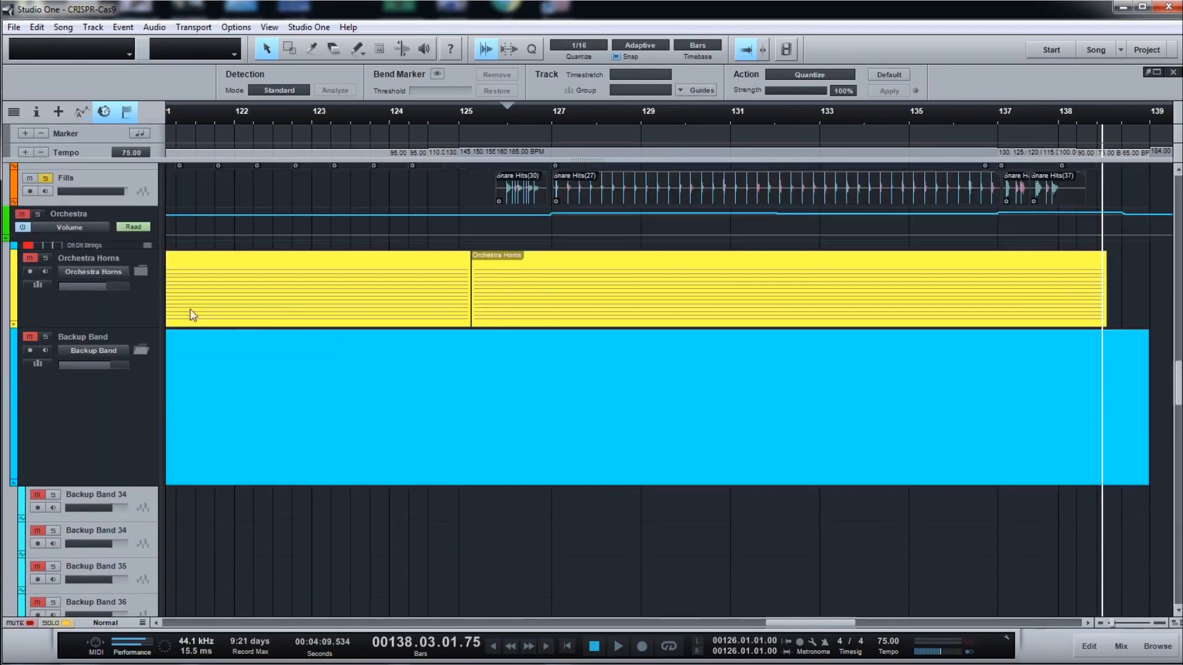
left_click(142, 351)
Expand the Orchestra Horns folder and look over its horn tracks through bar 138
left_click(141, 272)
scroll(310, 482, "down", 5)
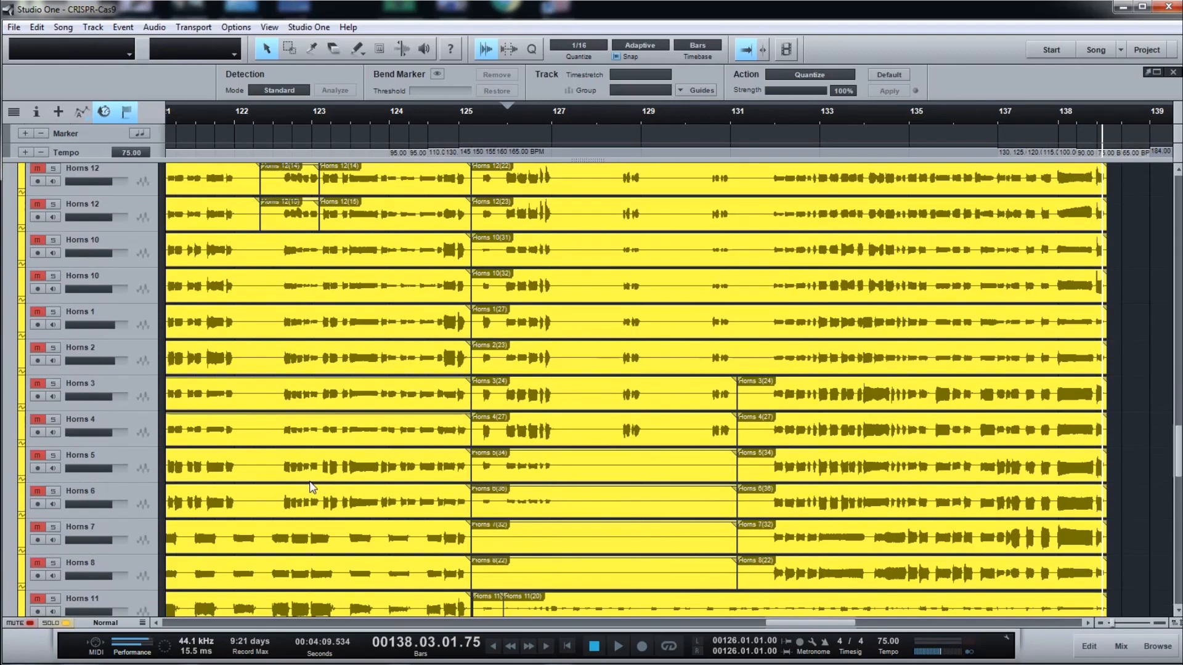
scroll(309, 482, "down", 3)
scroll(309, 482, "up", 8)
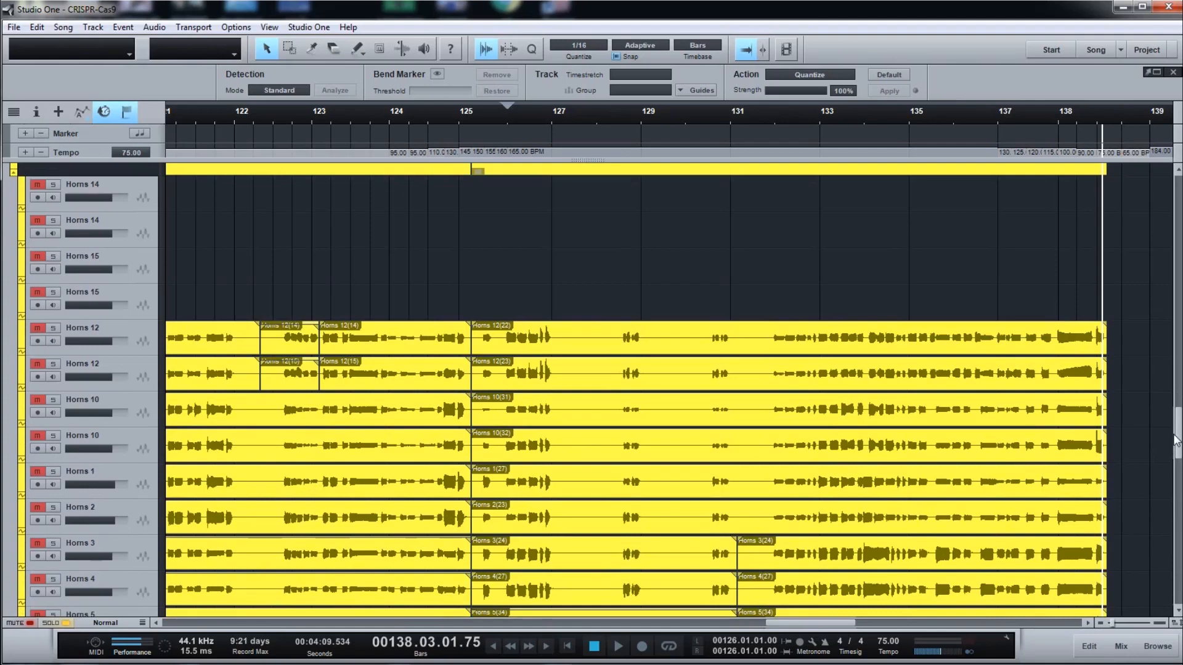
scroll(1070, 509, "down", 5)
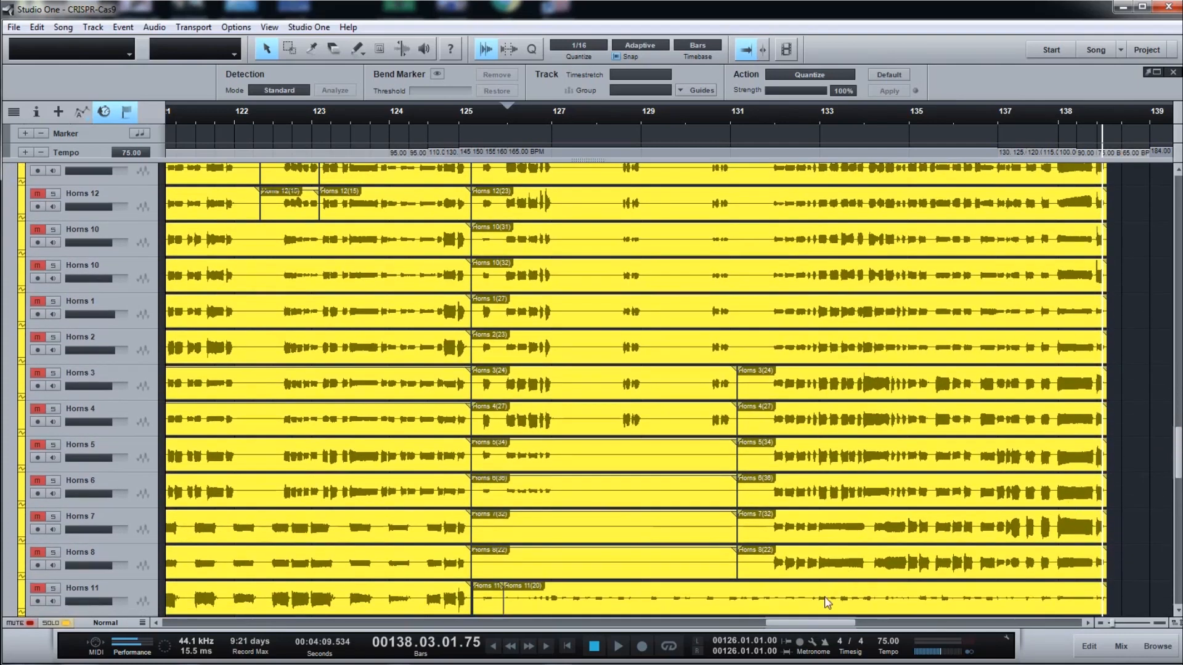
mouse_move(814, 627)
left_mouse_down()
mouse_move(775, 627)
mouse_move(823, 629)
left_mouse_up()
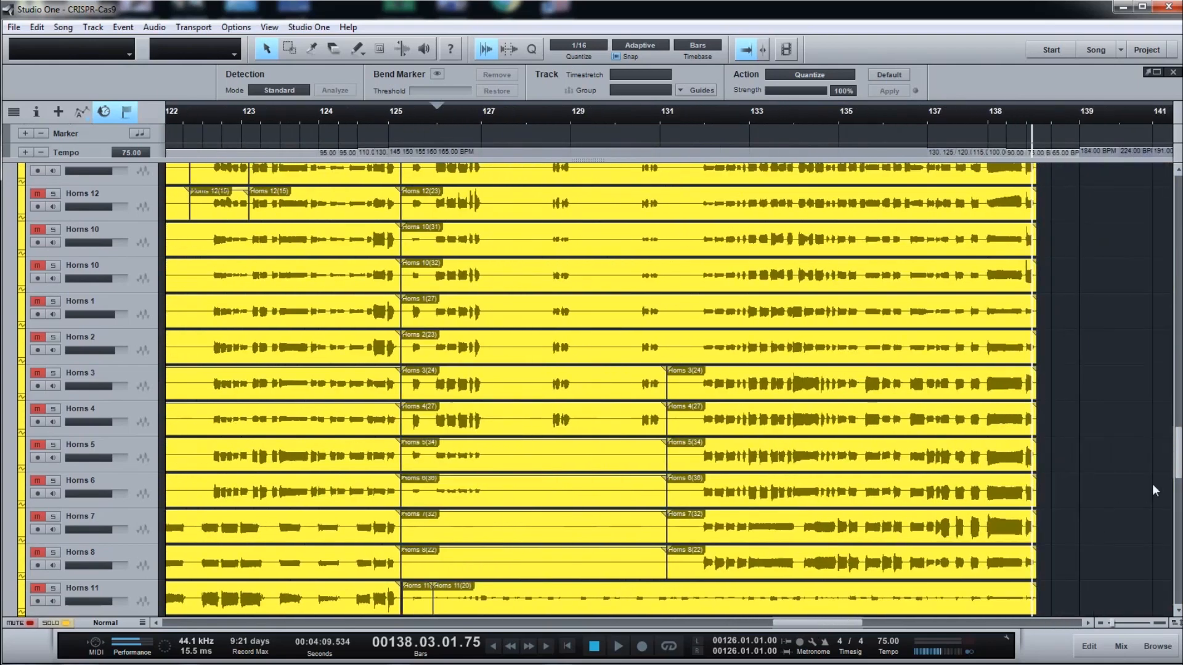
mouse_move(1177, 473)
left_mouse_down()
mouse_move(1177, 439)
mouse_move(1165, 588)
mouse_move(1177, 473)
left_mouse_up()
scroll(1167, 571, "down", 1)
mouse_move(843, 623)
left_mouse_down()
mouse_move(794, 628)
mouse_move(825, 626)
left_mouse_up()
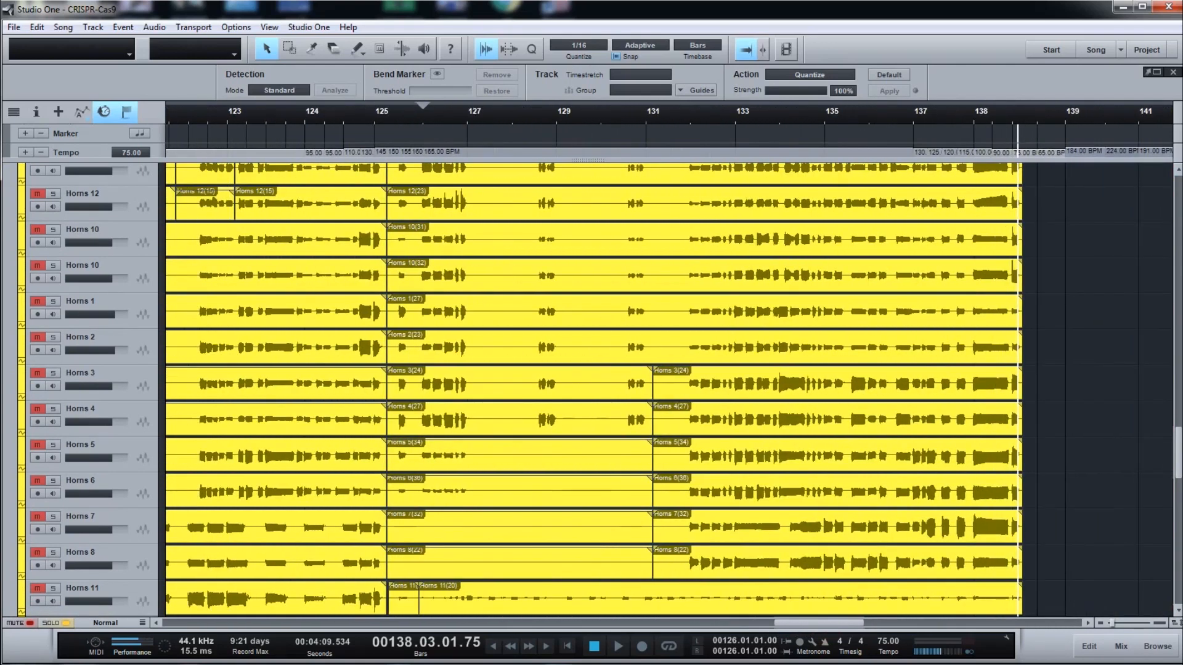
mouse_move(1178, 454)
left_mouse_down()
mouse_move(1180, 342)
mouse_move(1180, 450)
left_mouse_up()
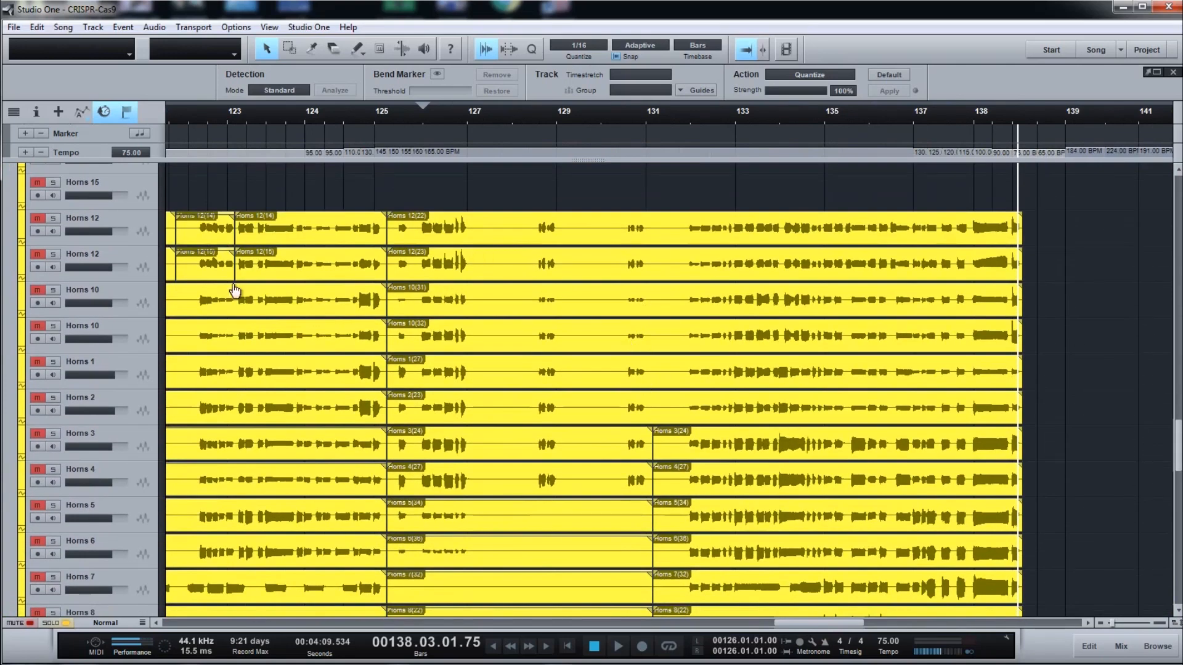
Solo both Horns 12 tracks, both Horns 10 tracks and Horns 1 to 4, and play them from bar 126 into bar 130
left_click(53, 218)
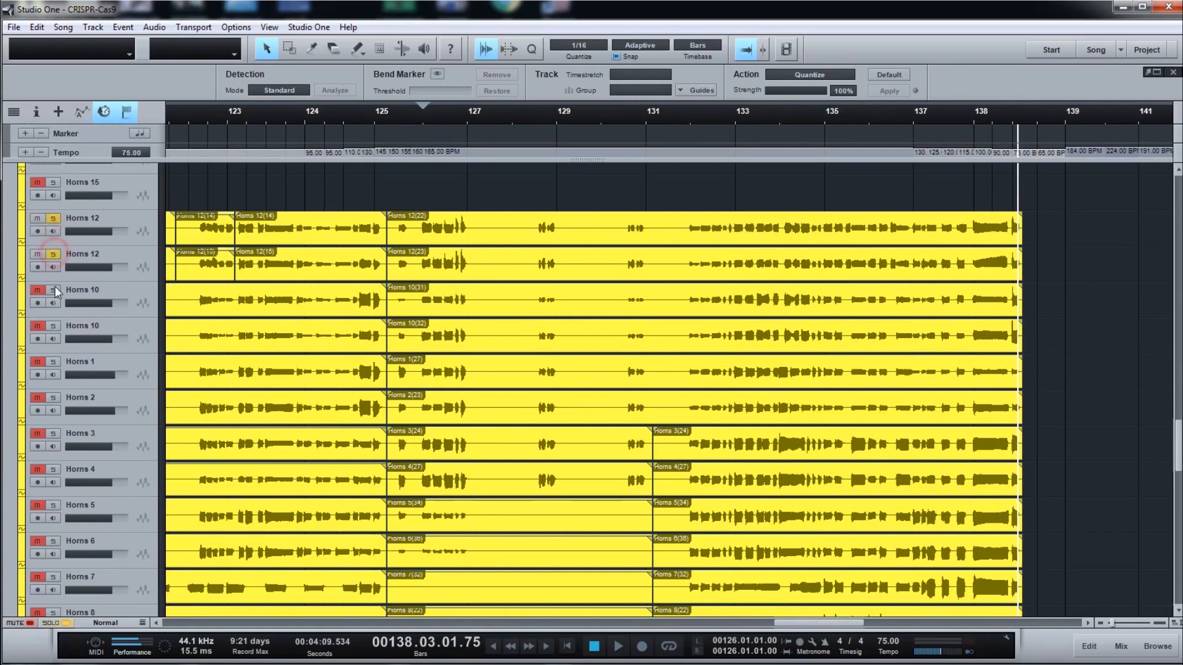
left_click(53, 326)
left_click(54, 400)
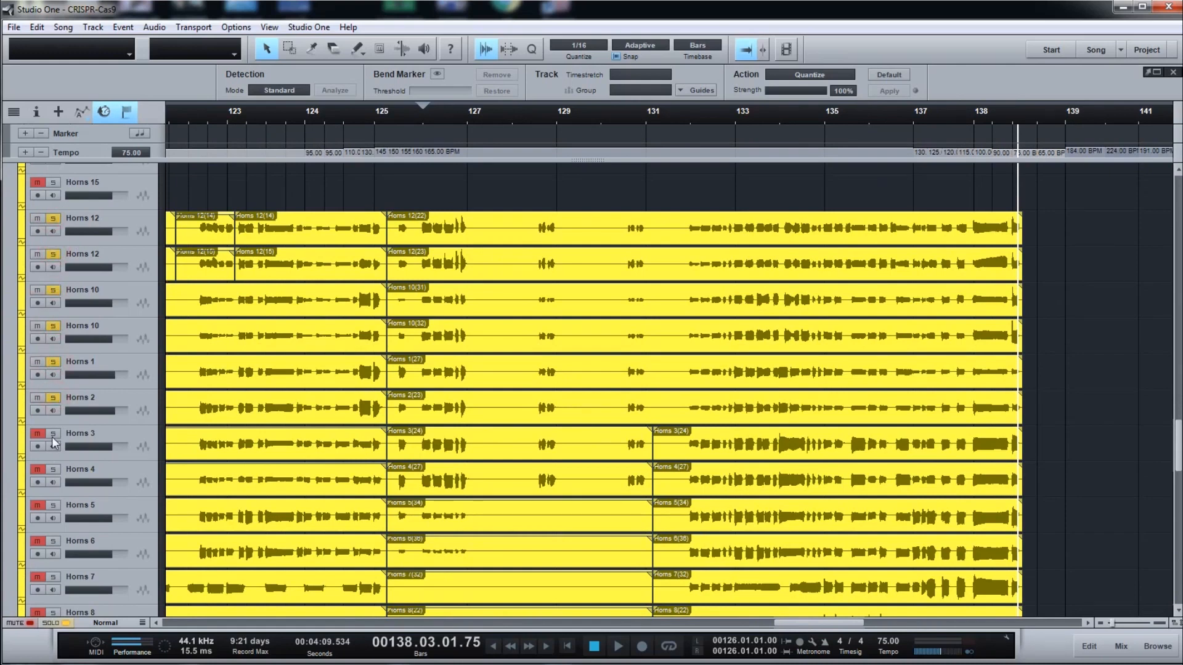
left_click(430, 118)
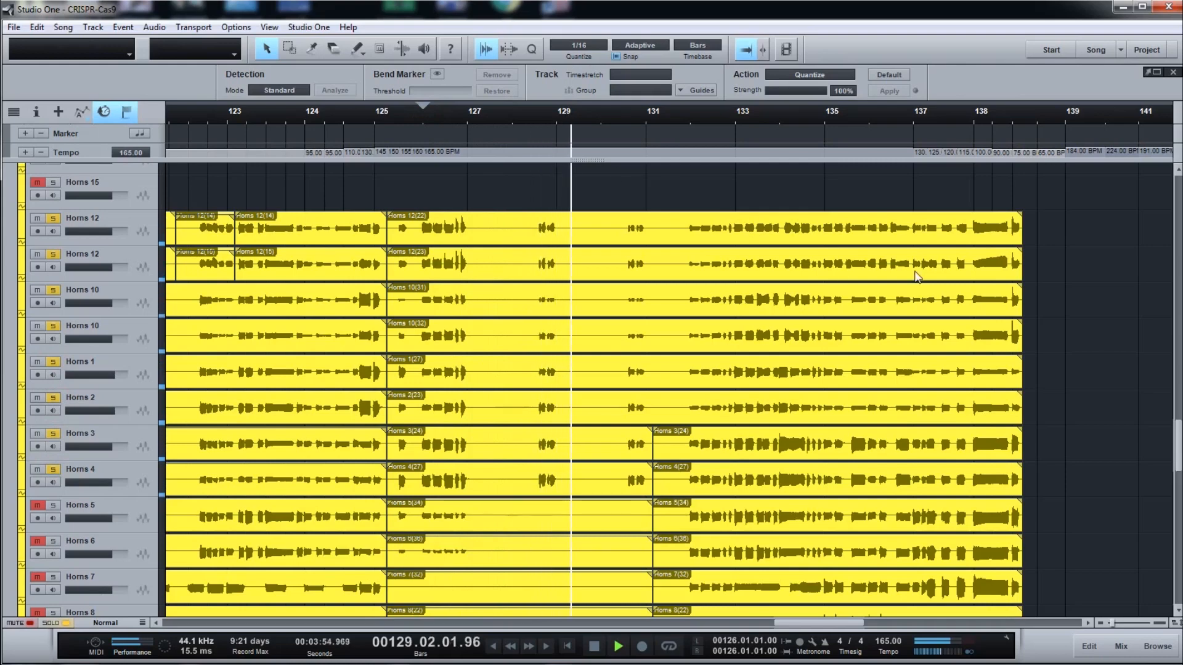
key("space")
Add both Horns 11 tracks to the solos and start playback from 125.03.01
left_click_drag(1179, 442, 1181, 464)
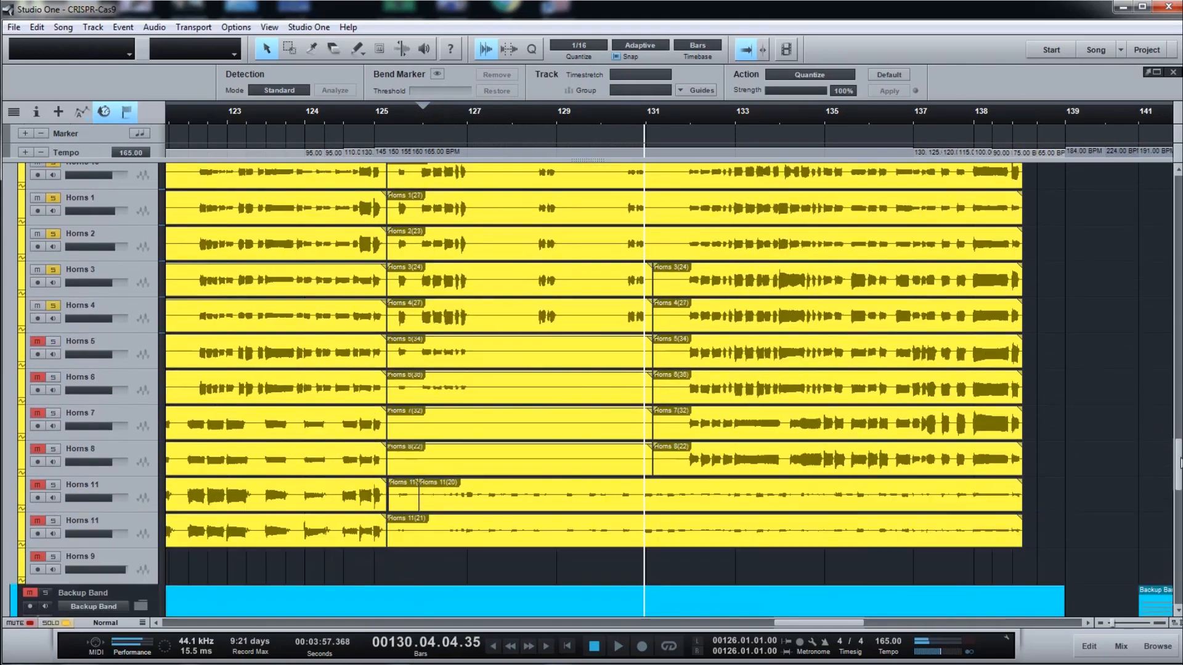
left_click(53, 522)
left_click(400, 120)
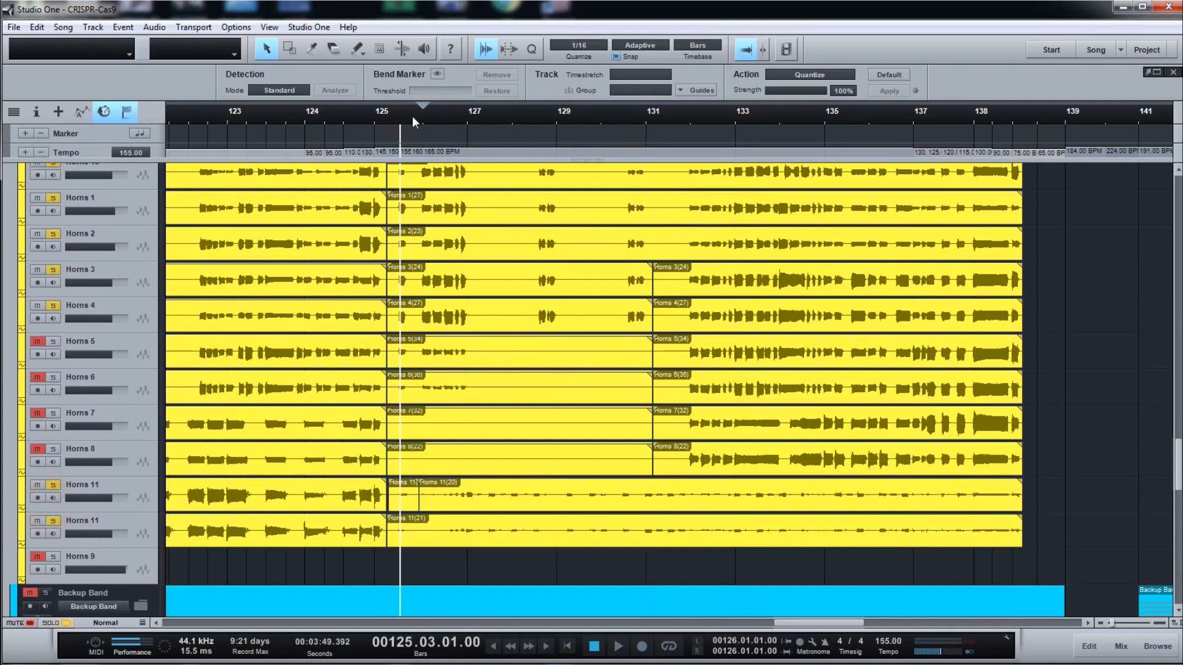
key("space")
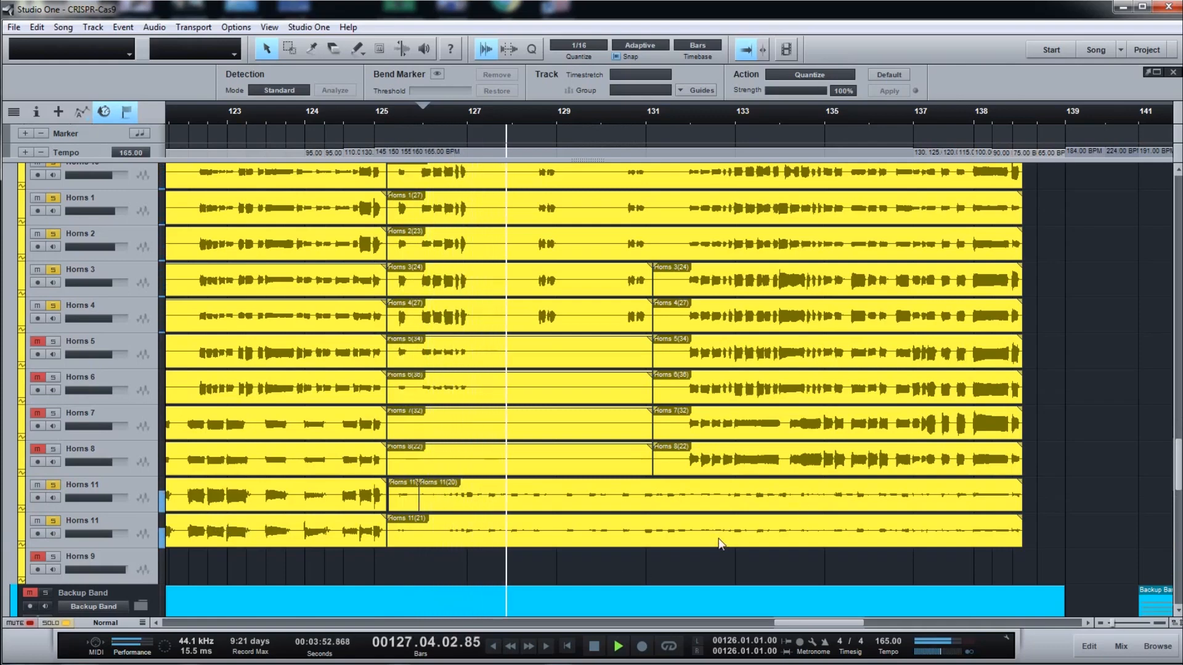
Enlarge the waveforms inside the audio events and follow the soloed horns playing into bar 135
left_click_drag(1176, 624, 1178, 608)
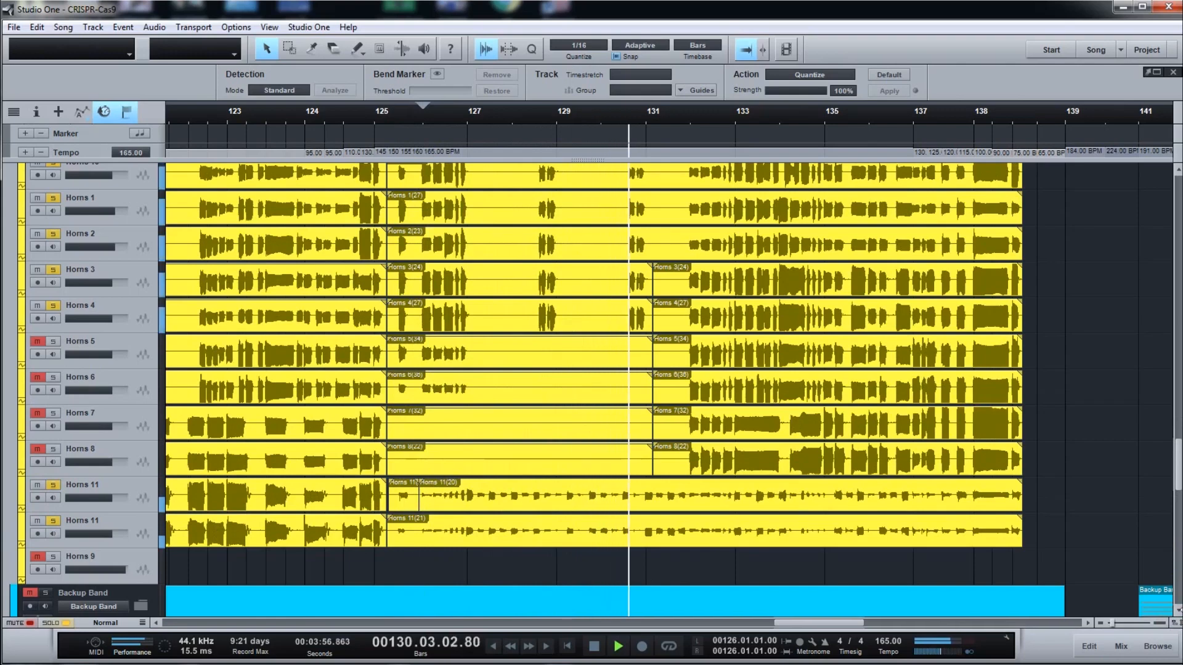
scroll(1180, 460, "up", 3)
scroll(1180, 461, "down", 1)
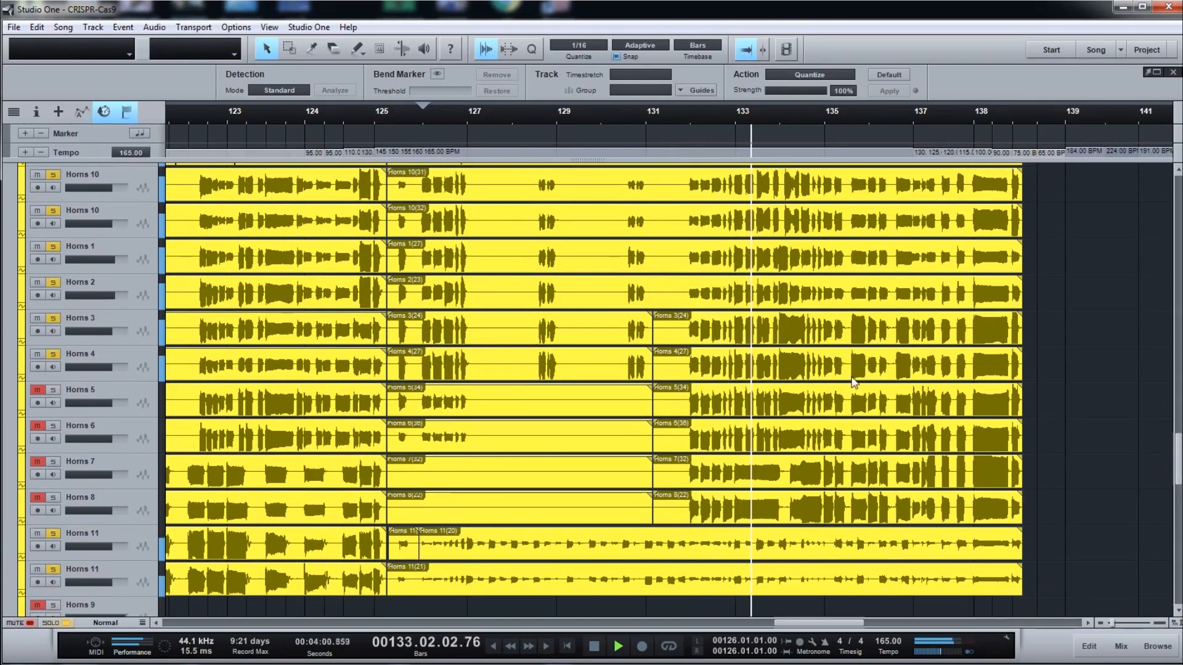
scroll(1178, 447, "up", 3)
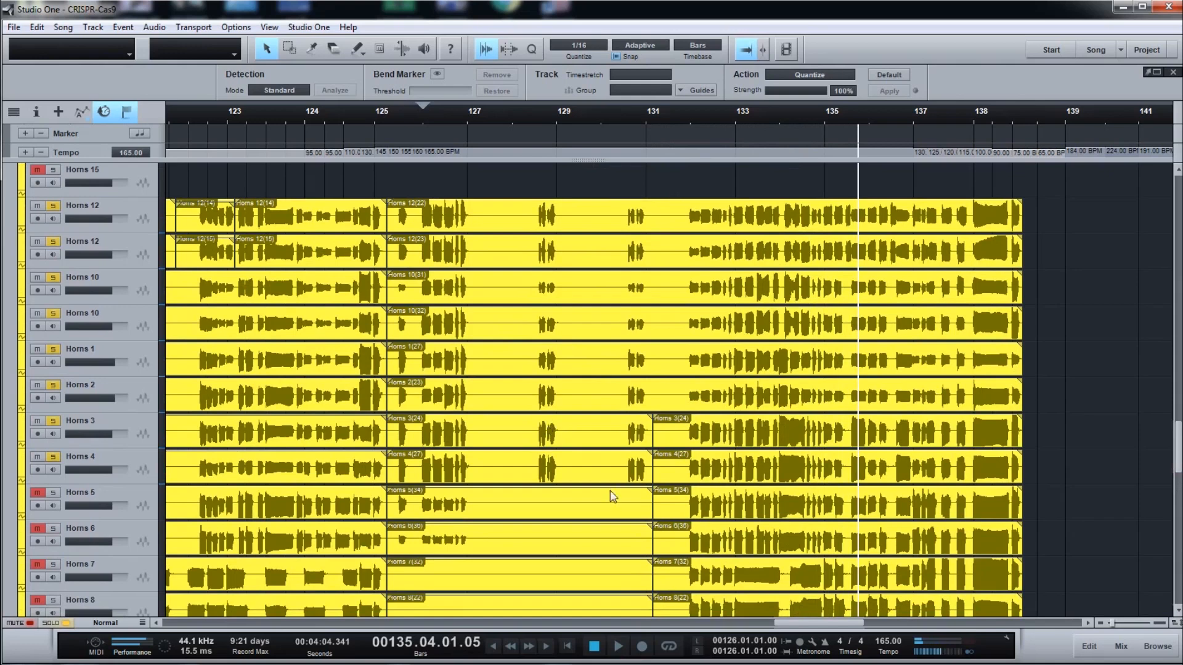
Replay the soloed horns from about bar 134 and return the playback position to 133.03.03
left_click(786, 117)
key("space")
key("space")
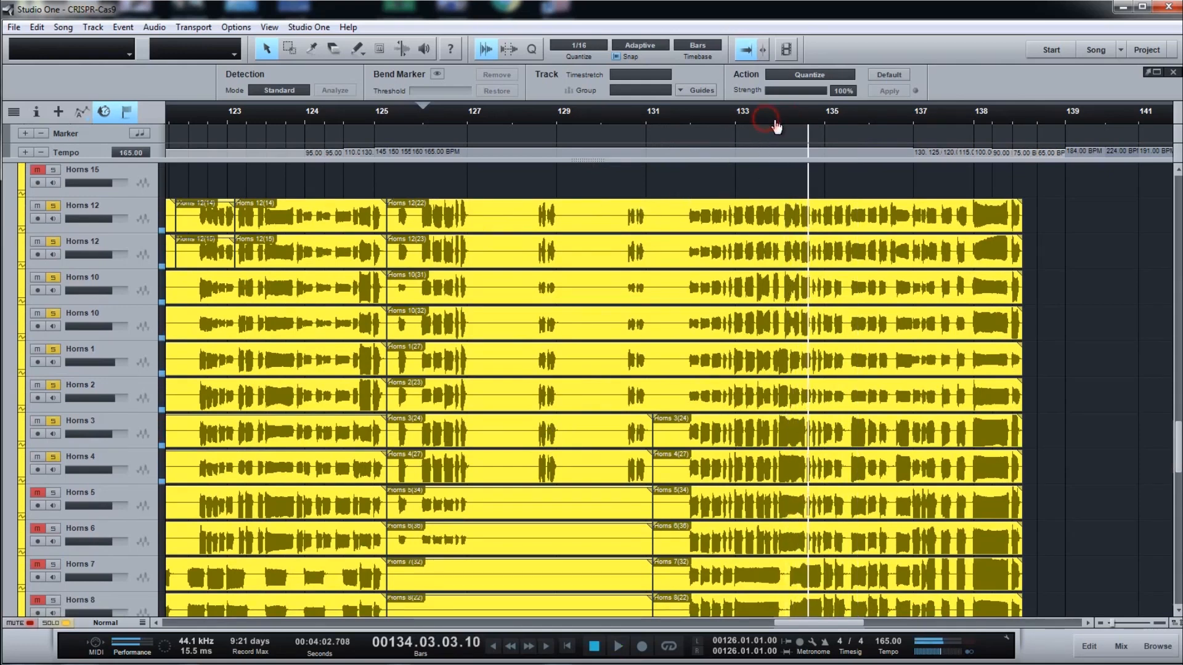
left_click(767, 117)
left_click(776, 124)
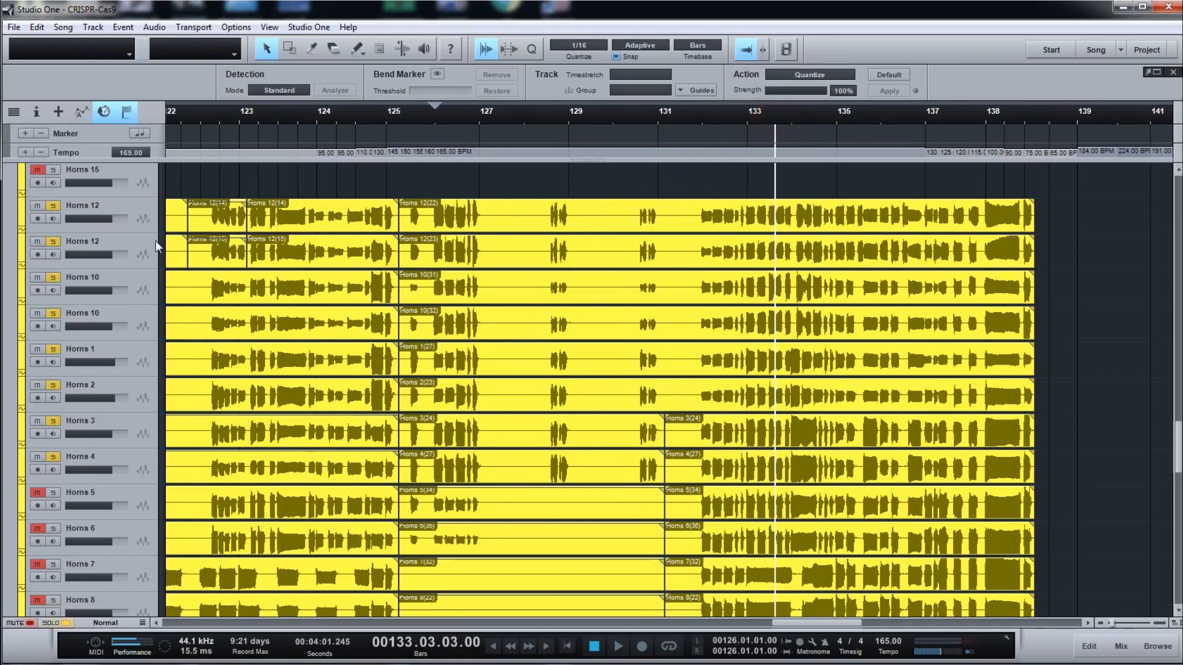
Clear all solos, solo both Horns 12 and both Horns 10 tracks, and play them from 133.03.03 into bar 134
left_click(53, 623)
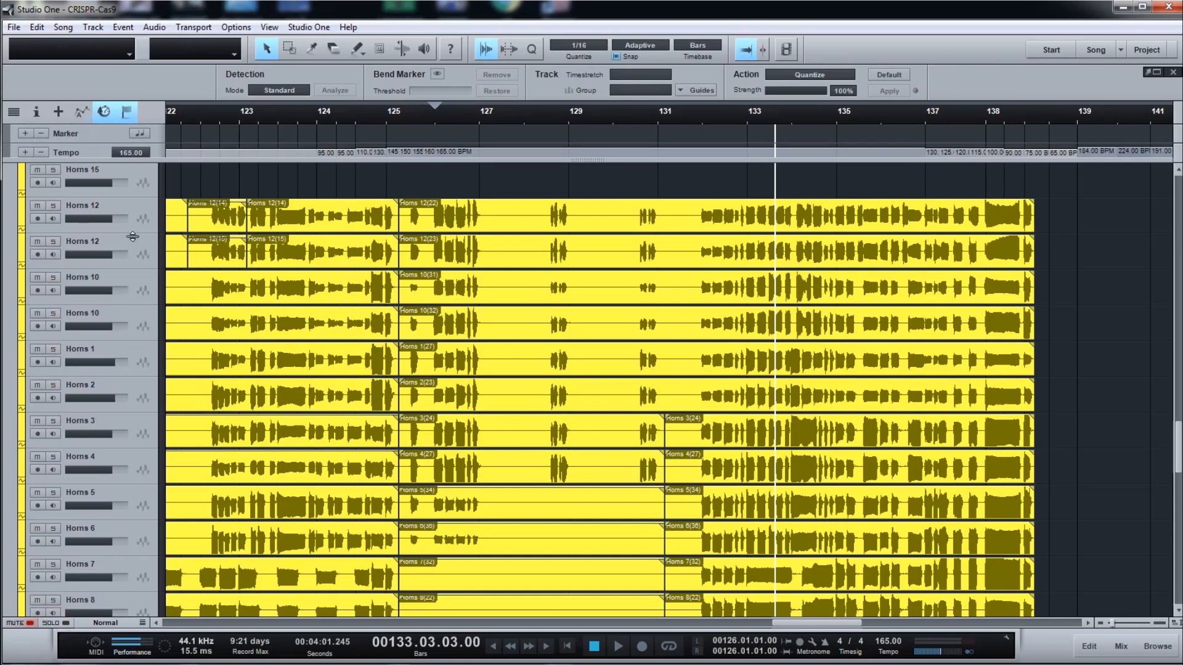
left_click(53, 207)
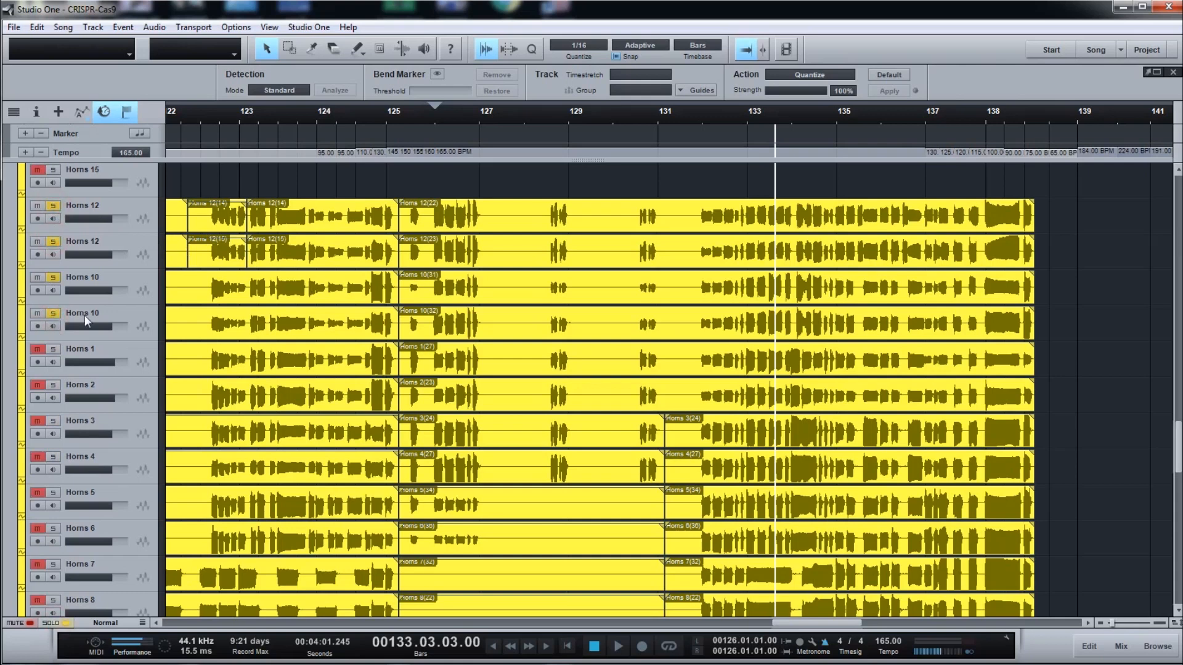
key("space")
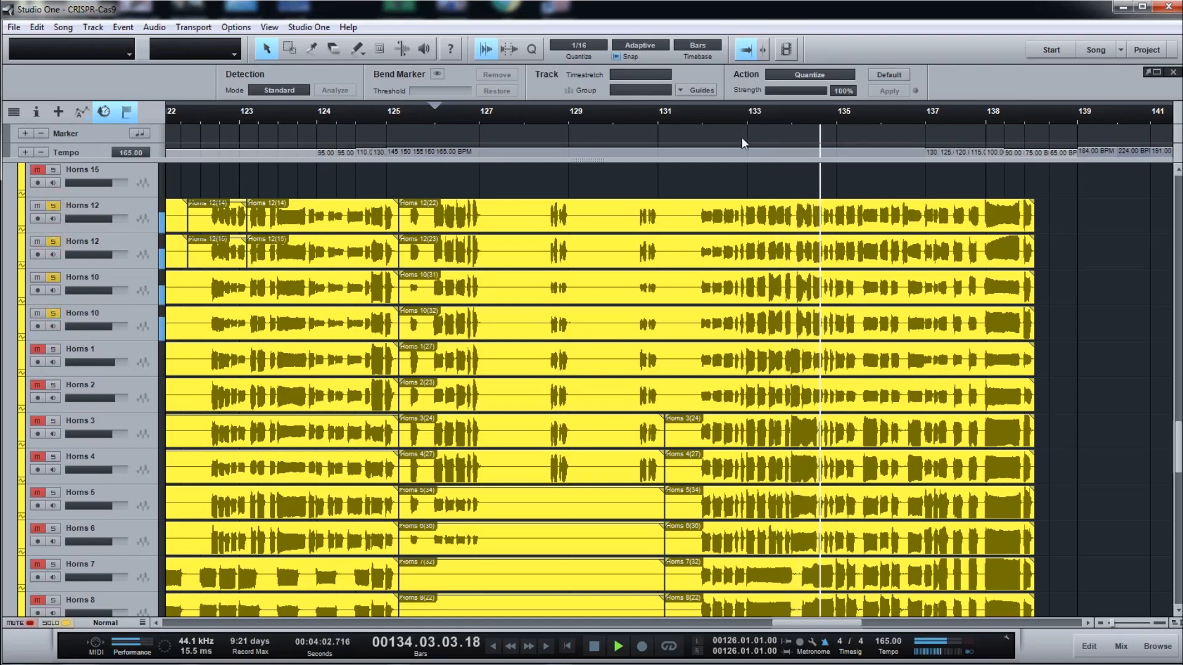
key("space")
Solo only Horns 3, 4, 5 and 6 and play them from 133.03.04
left_click(777, 120)
scroll(562, 422, "down", 1)
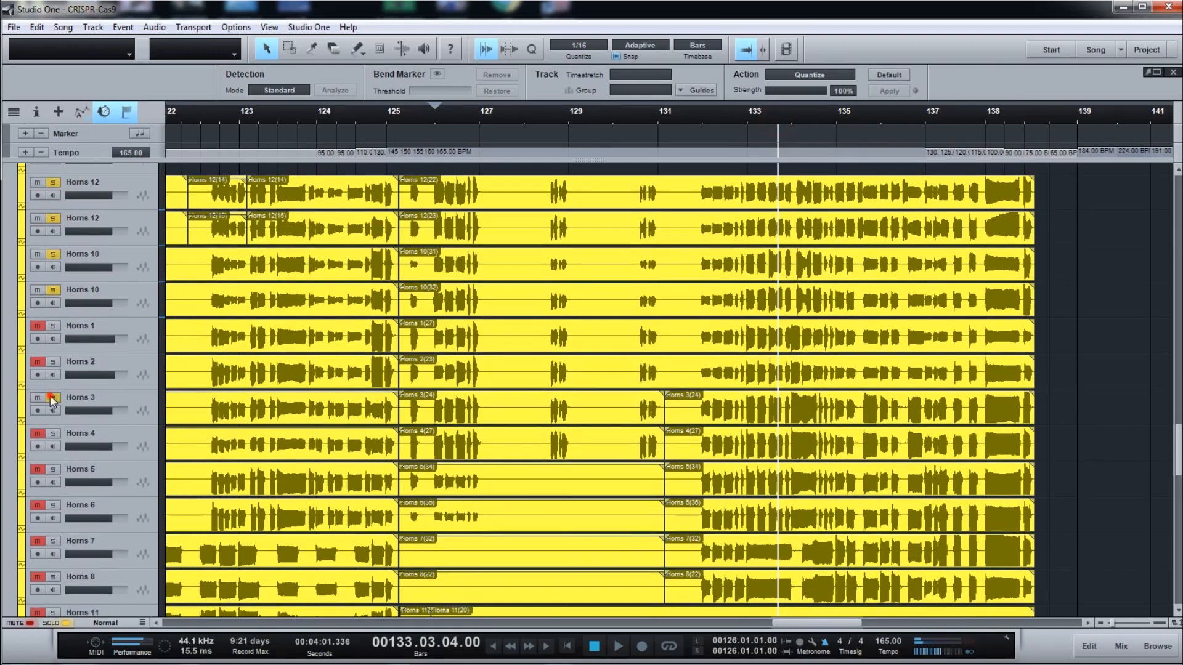
left_click(53, 433)
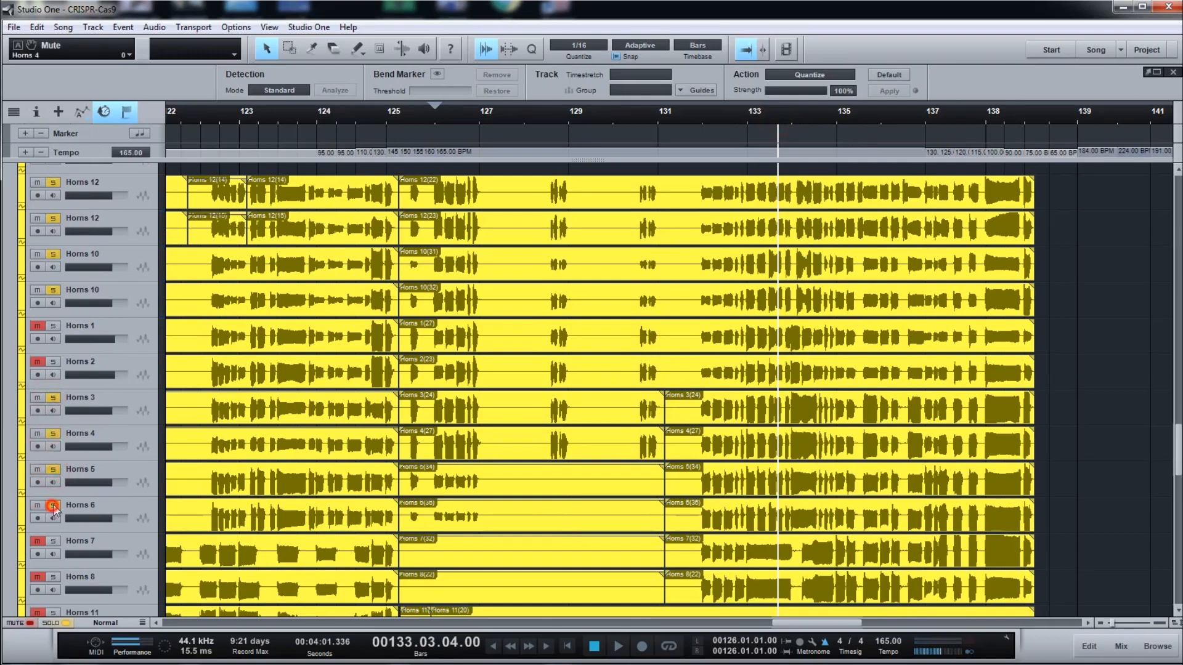
left_click(53, 507)
scroll(767, 228, "up", 1)
key("space")
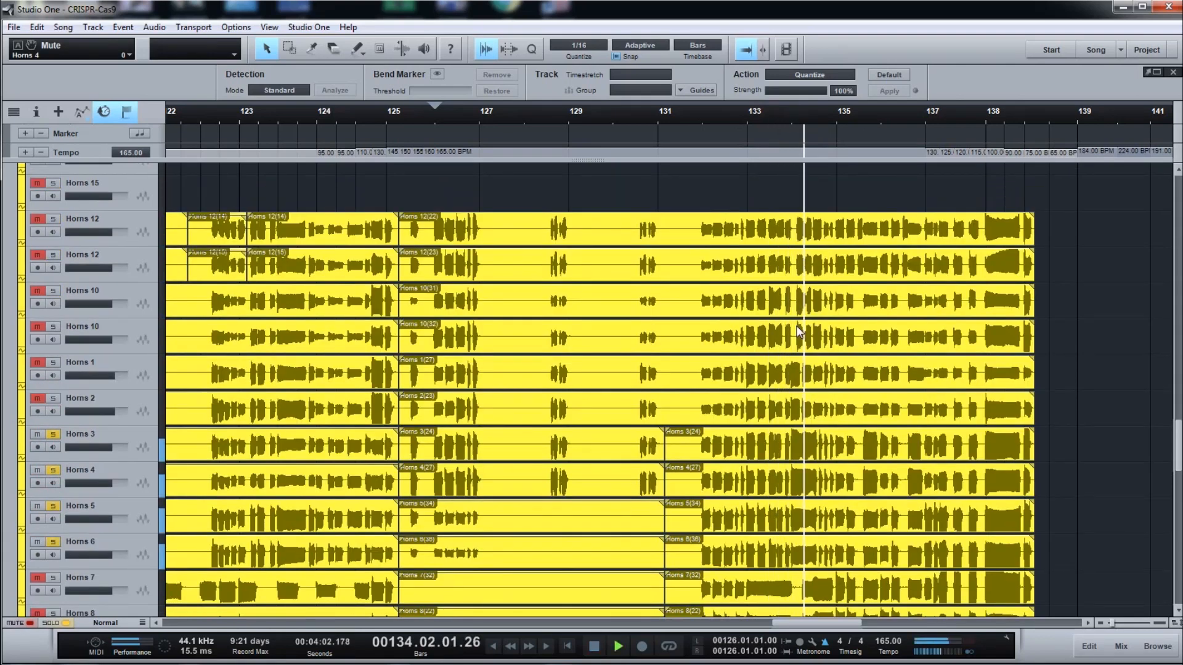
Add Horns 7 and Horns 8 to the soloed horns and play them from 133.03.03 into bar 134
scroll(157, 476, "down", 3)
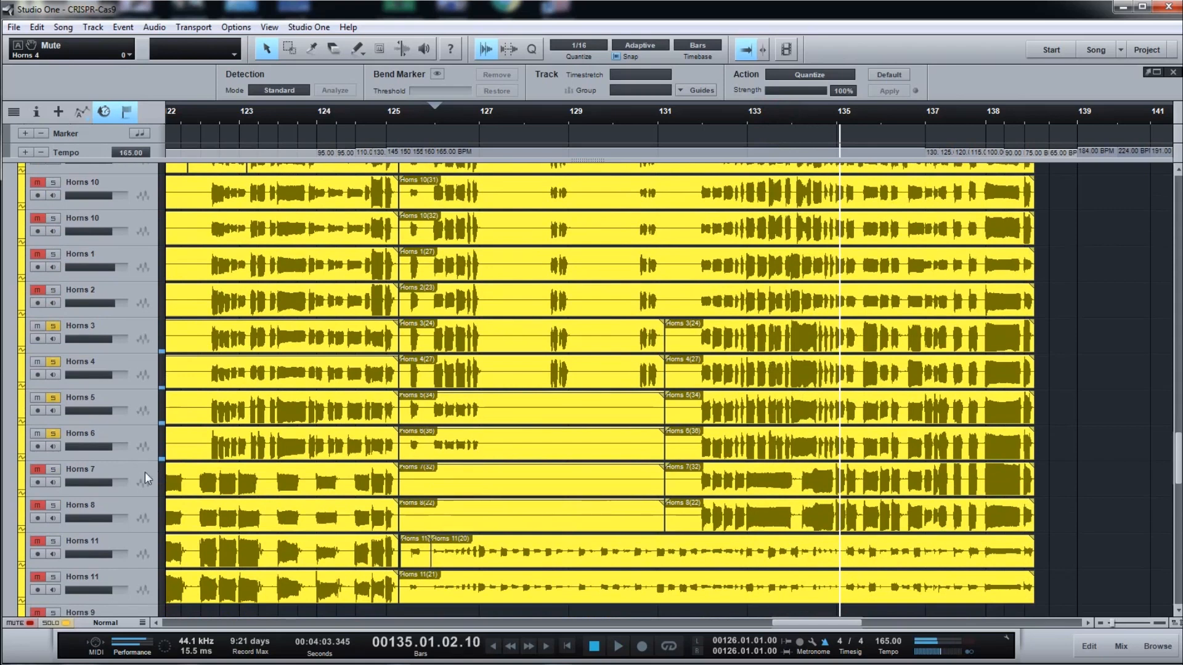
left_click(53, 506)
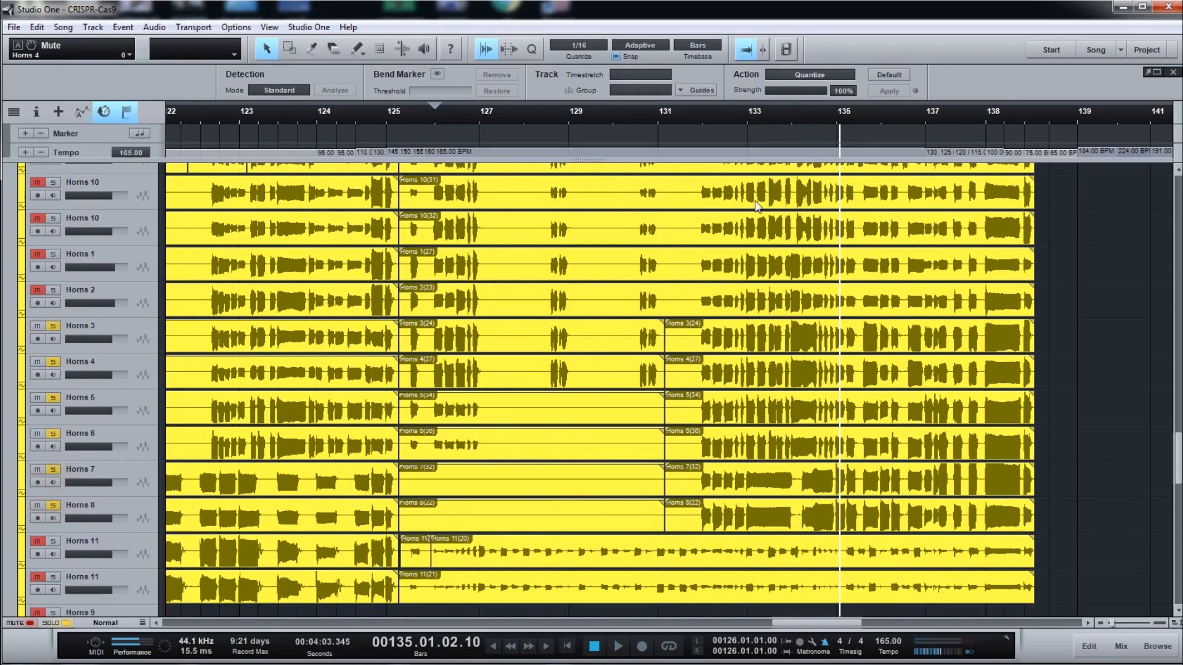
left_click(776, 128)
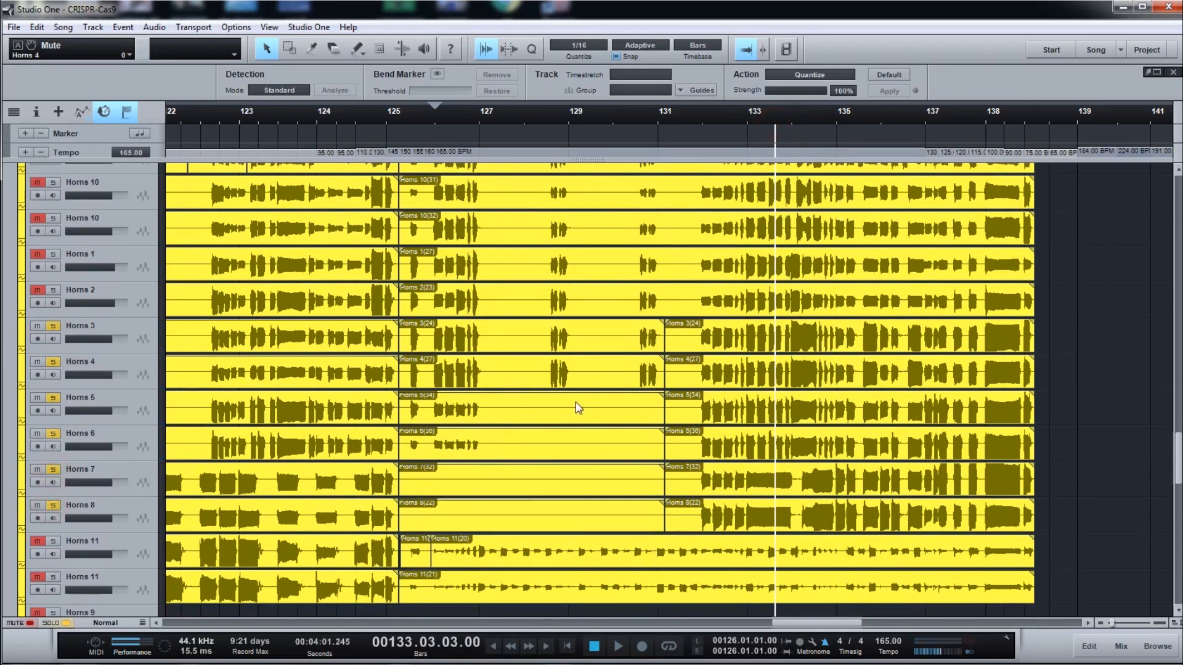
key("space")
key("space")
Solo the whole Orchestra Horns folder and play it from about bar 133 to 138.03.02
scroll(553, 435, "up", 5)
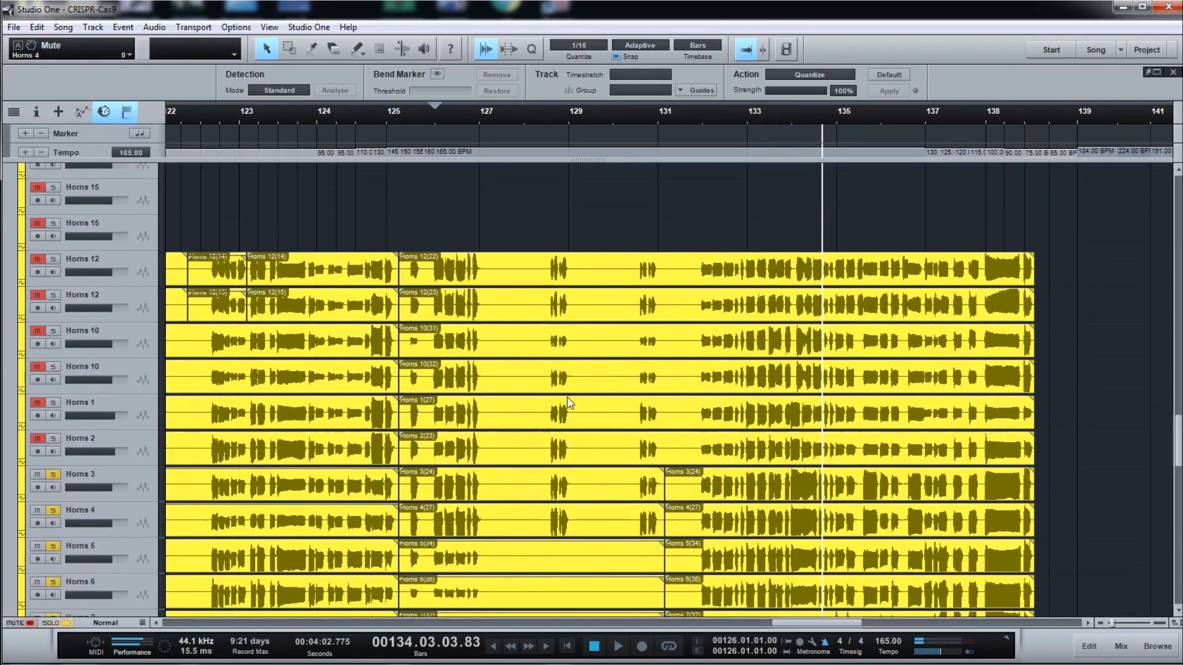
scroll(198, 280, "up", 3)
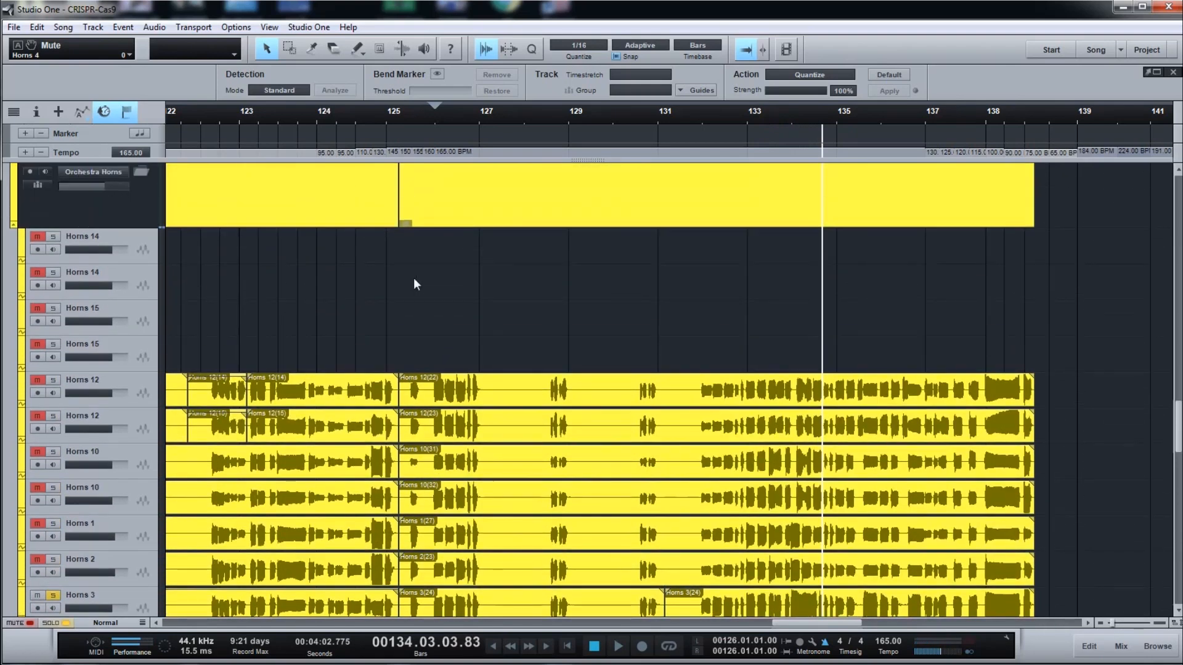
scroll(136, 254, "up", 3)
left_click(45, 243)
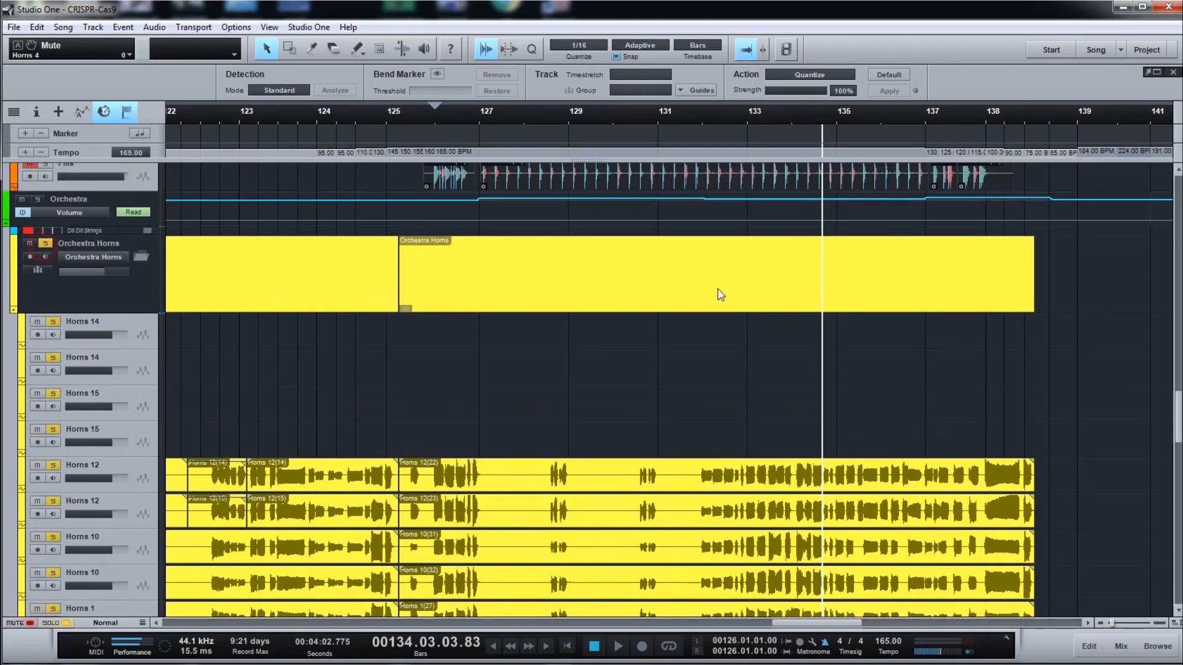
left_click(759, 122)
scroll(917, 471, "down", 3)
key("space")
scroll(911, 411, "down", 3)
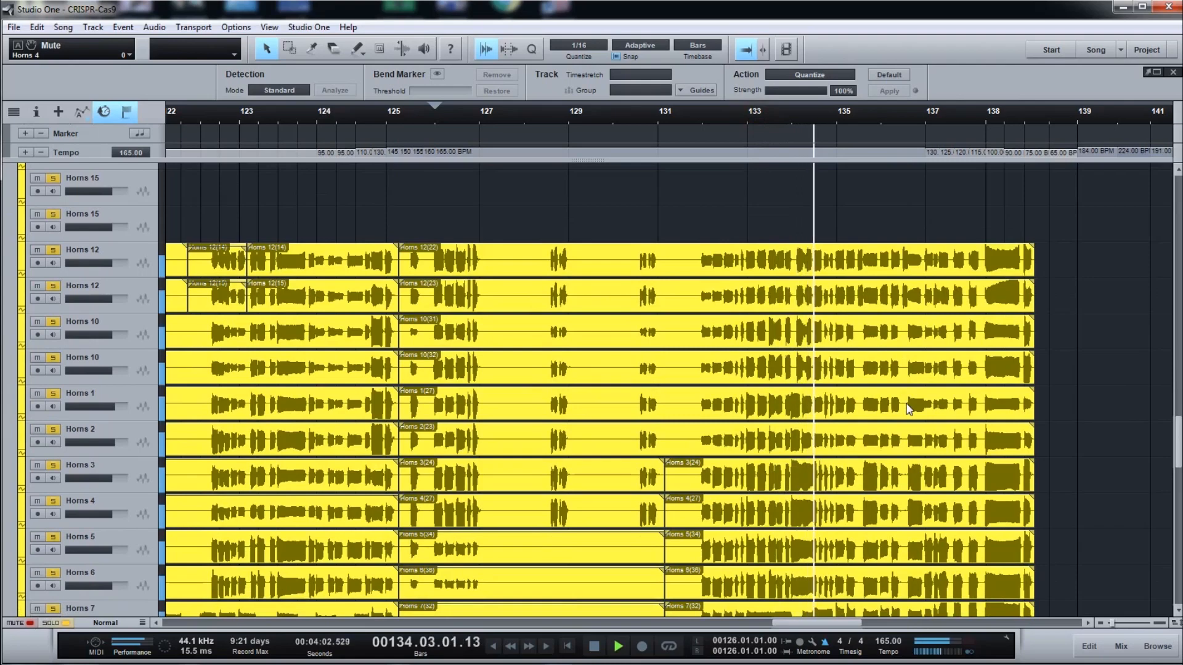
scroll(910, 409, "down", 3)
scroll(909, 408, "down", 1)
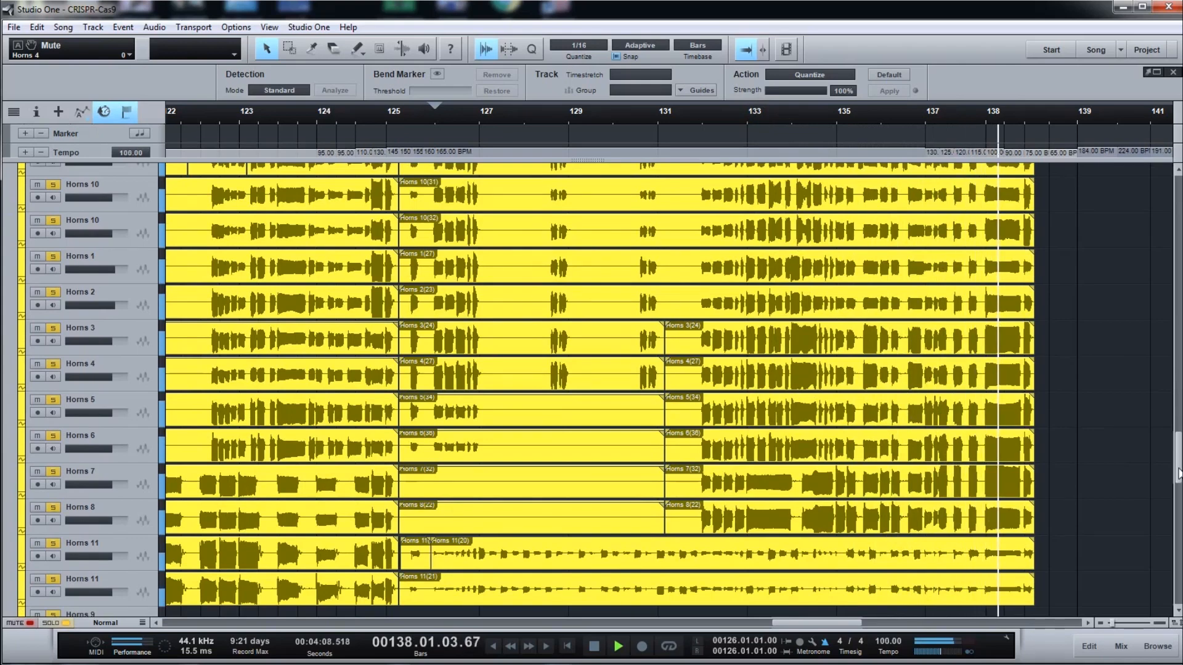
key("space")
Show the volume automation of the Orchestra Horns folder track
left_click_drag(1178, 473, 1178, 431)
right_click(133, 318)
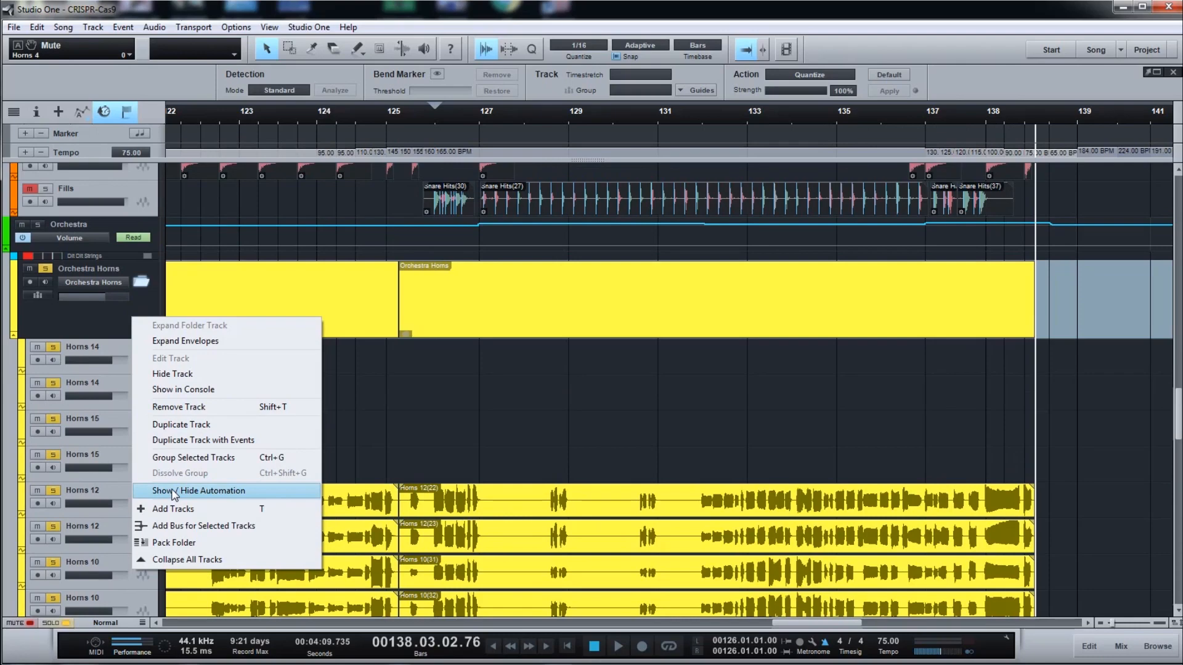
left_click(174, 494)
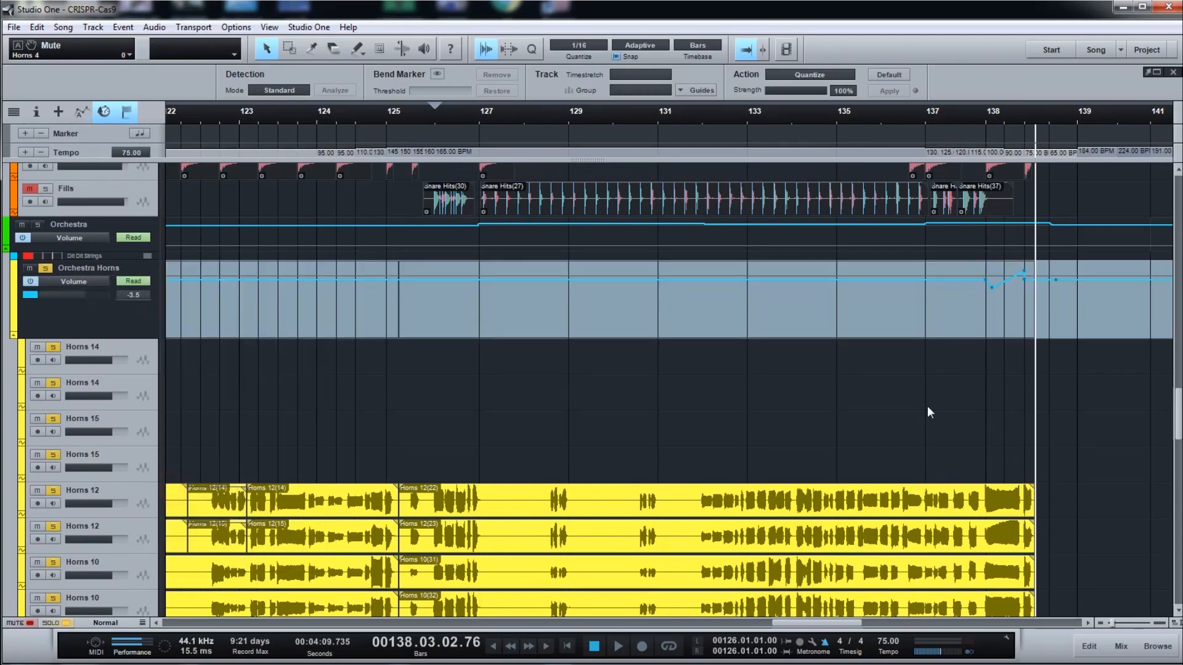
scroll(699, 320, "down", 6)
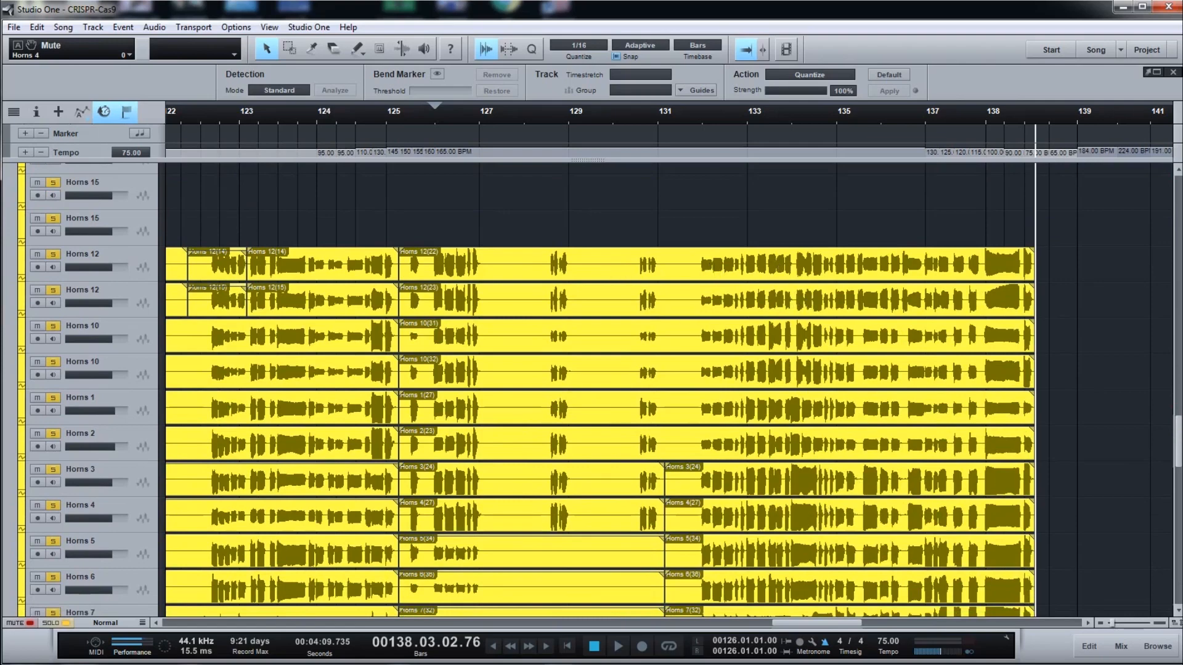
left_click_drag(1178, 439, 1179, 413)
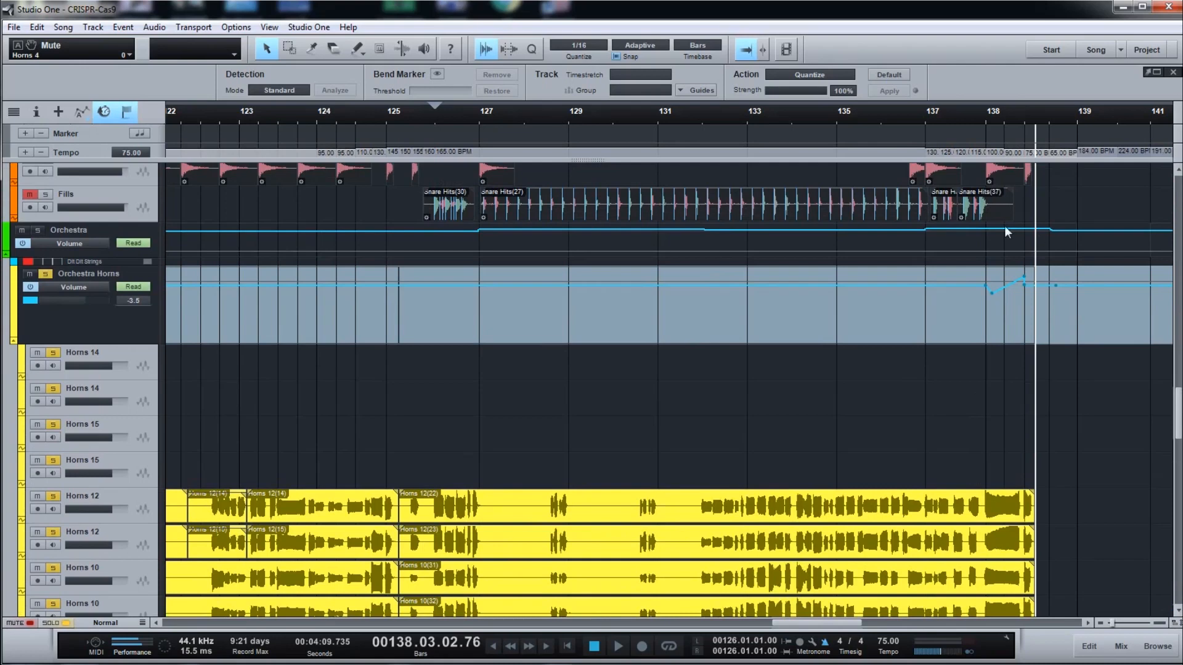
Play the Orchestra Horns from 137.04.02 through the volume automation change in bar 138
left_click(966, 114)
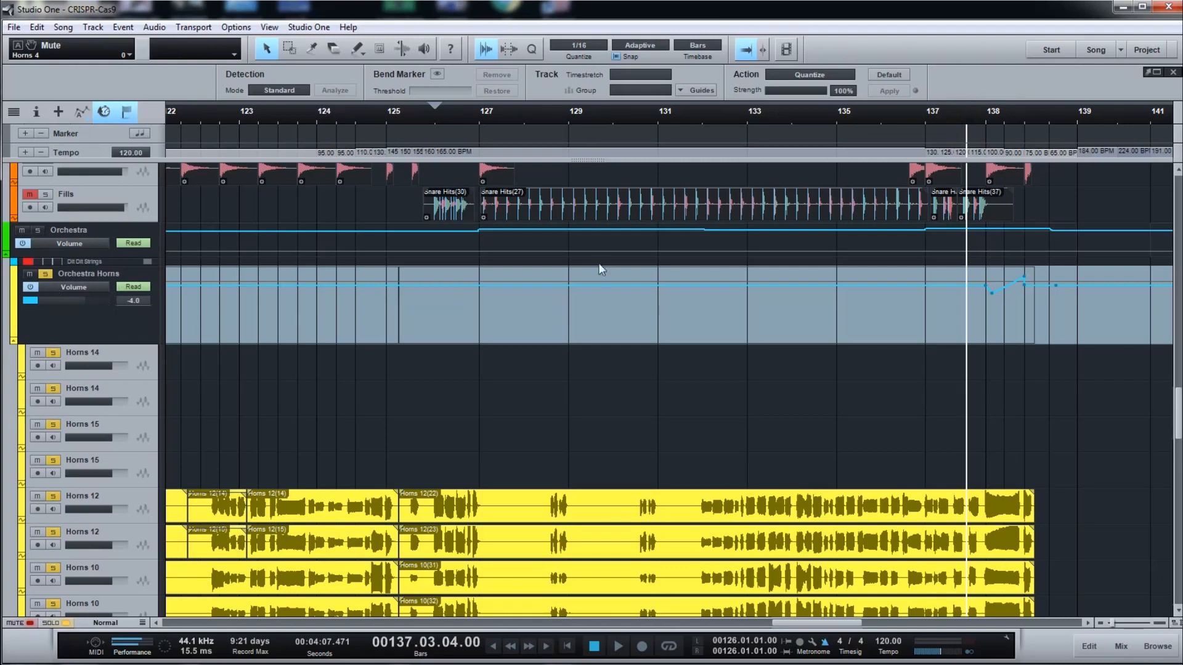
left_click(974, 116)
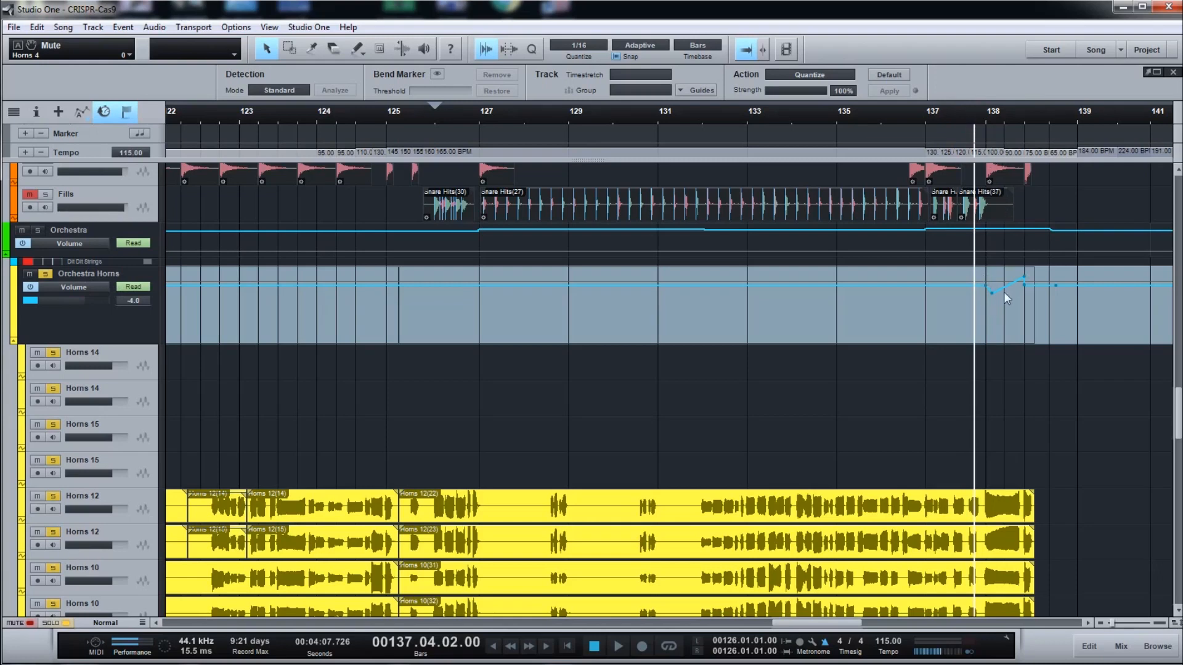
key("space")
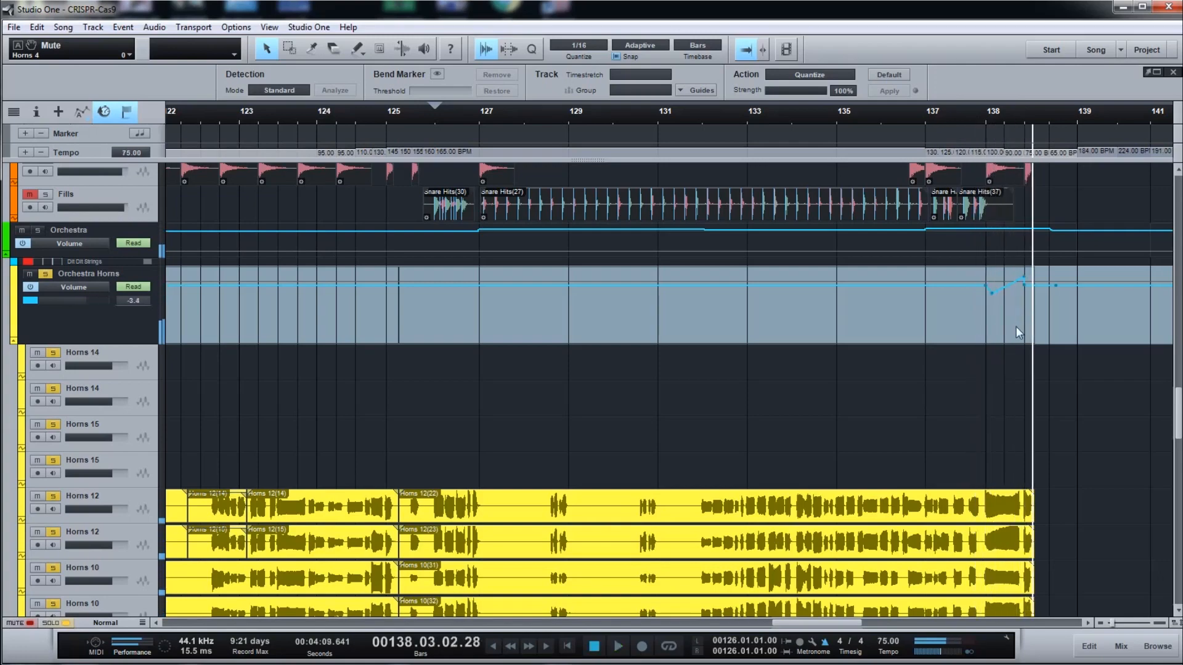
Move the solo from Orchestra Horns to the Backup Band folder and expand that folder
mouse_move(1178, 411)
left_mouse_down()
mouse_move(1175, 433)
mouse_move(1166, 388)
mouse_move(1169, 415)
left_mouse_up()
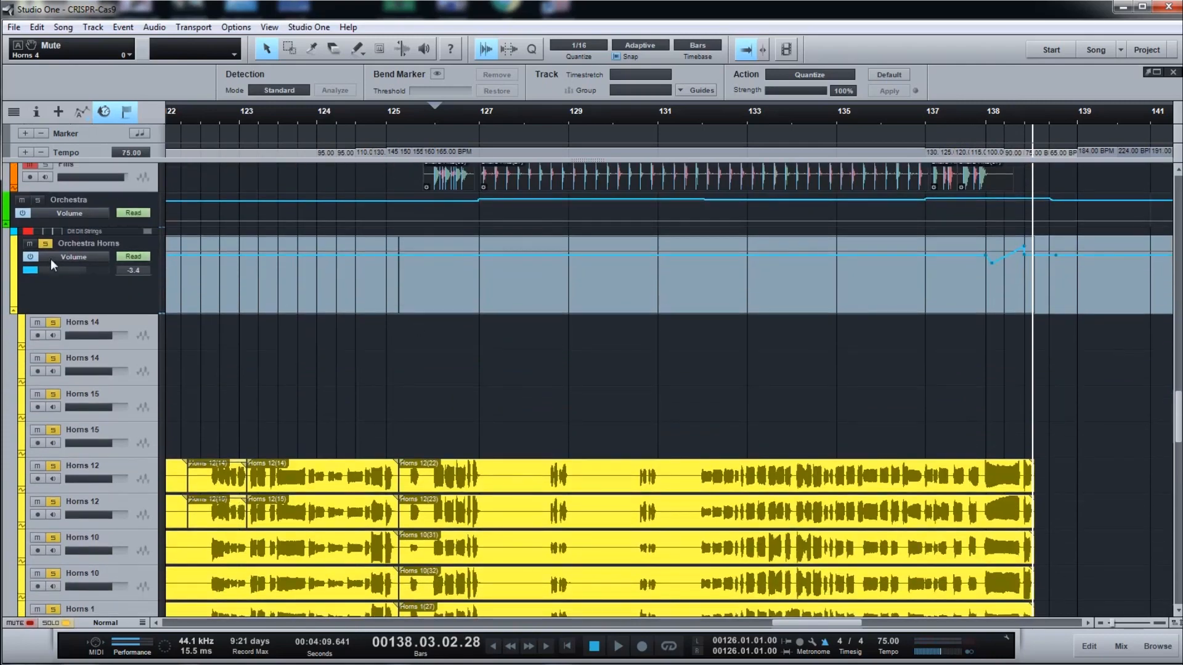
scroll(437, 368, "up", 15)
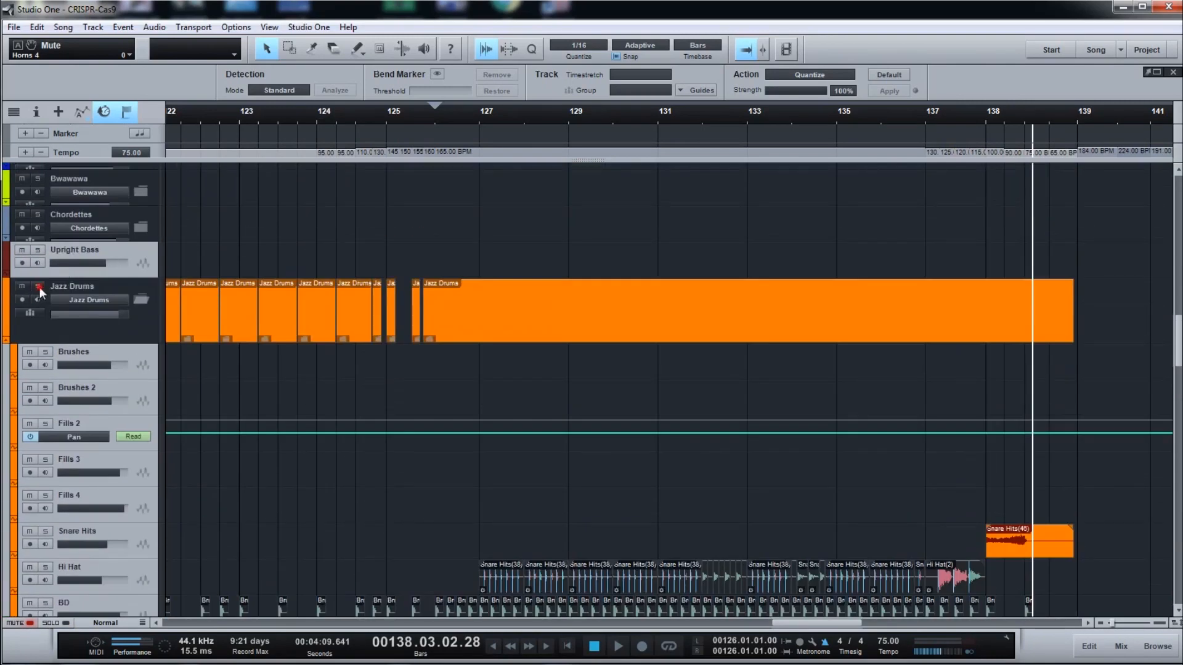
left_click_drag(1178, 345, 1165, 495)
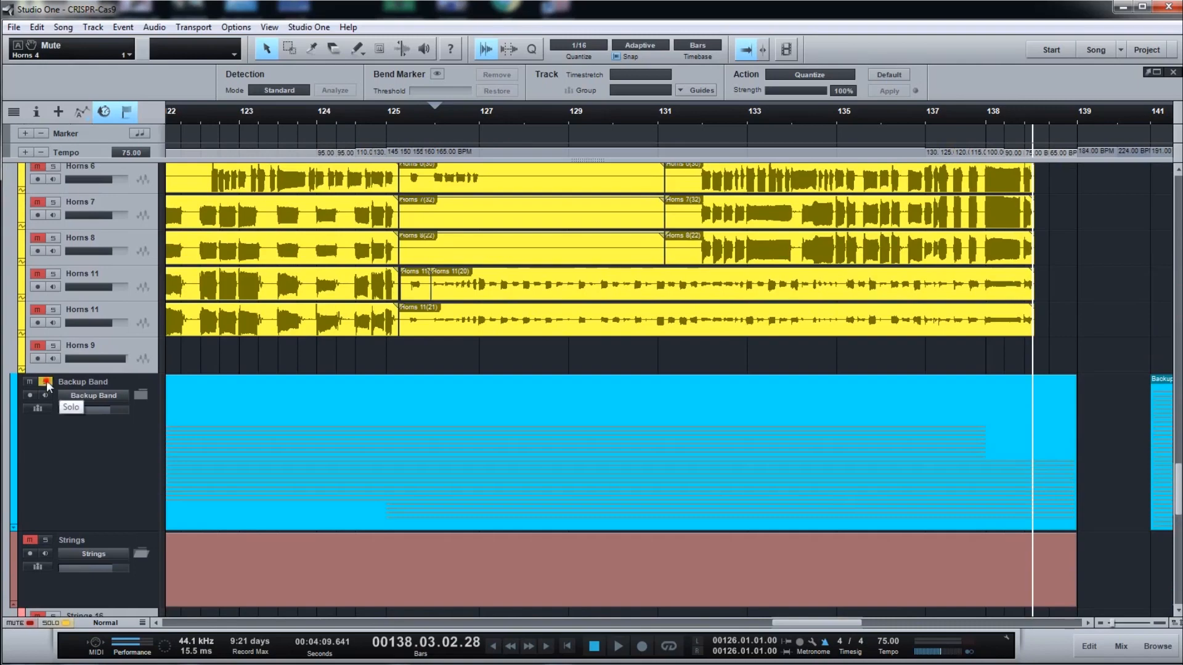
left_click(140, 396)
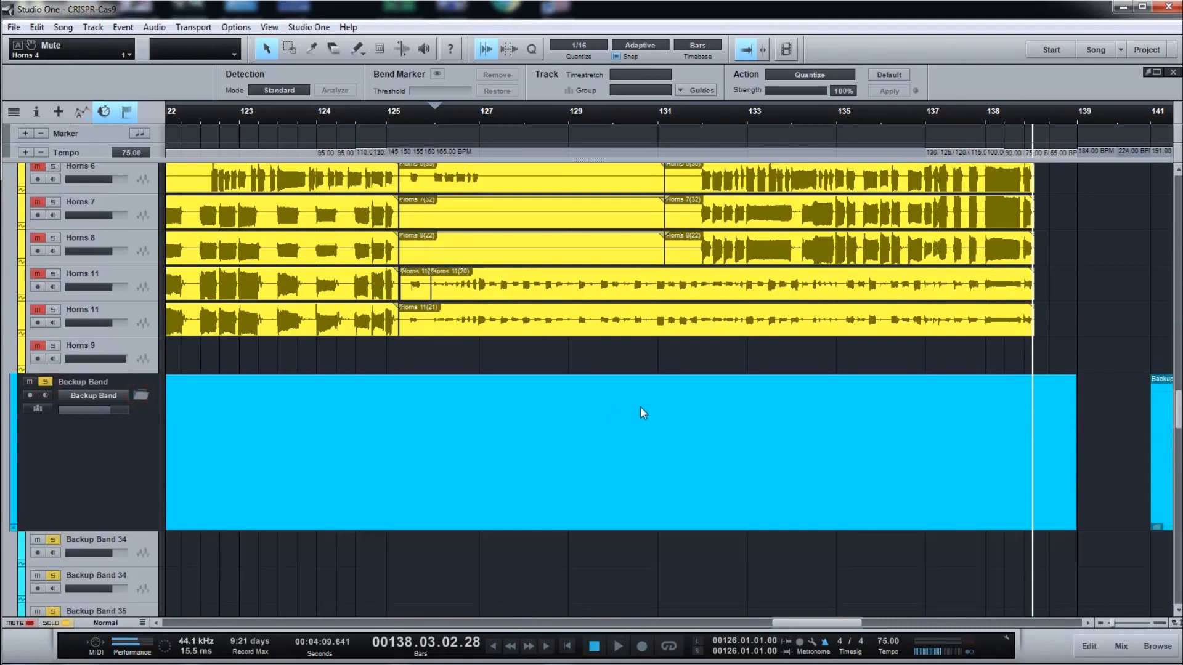
Look over the Backup Band tracks and clear the folder's solo
scroll(641, 409, "down", 10)
mouse_move(1179, 467)
left_mouse_down()
mouse_move(1178, 482)
mouse_move(1179, 425)
mouse_move(1178, 469)
left_mouse_up()
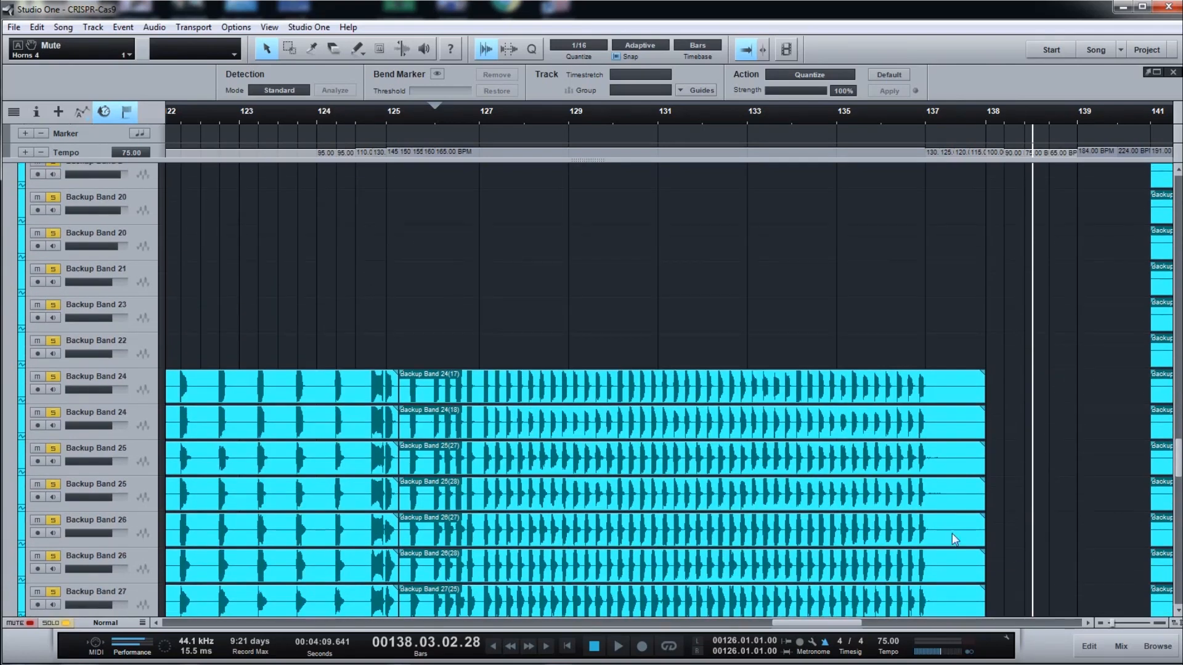
scroll(422, 343, "up", 15)
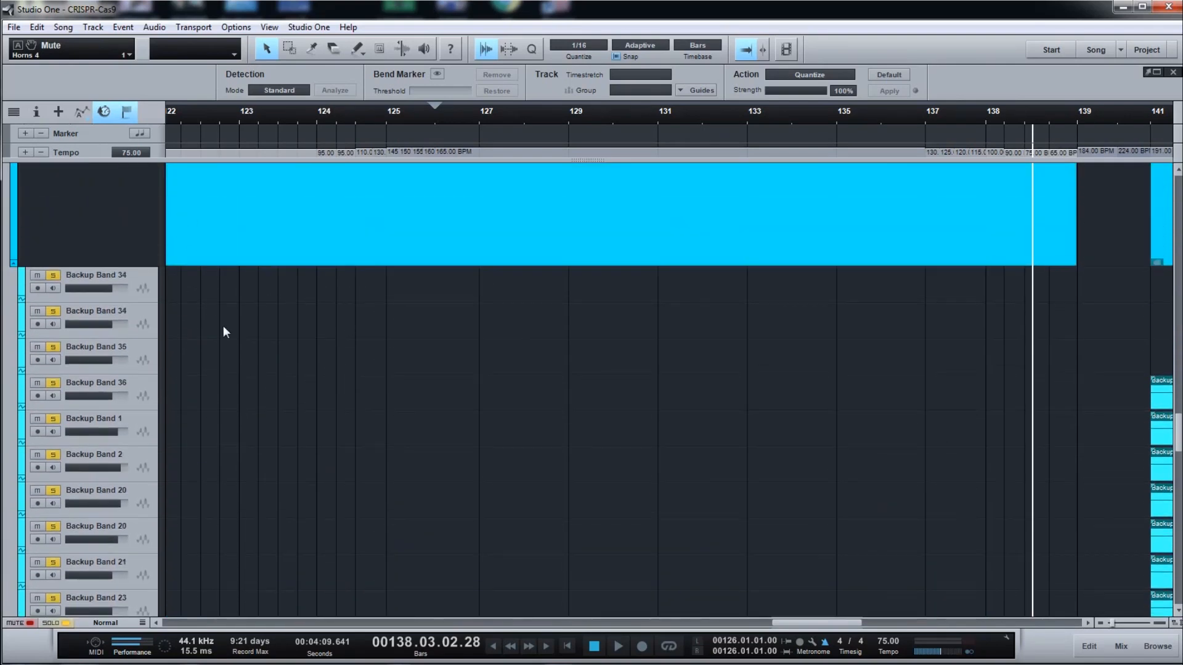
scroll(309, 431, "down", 15)
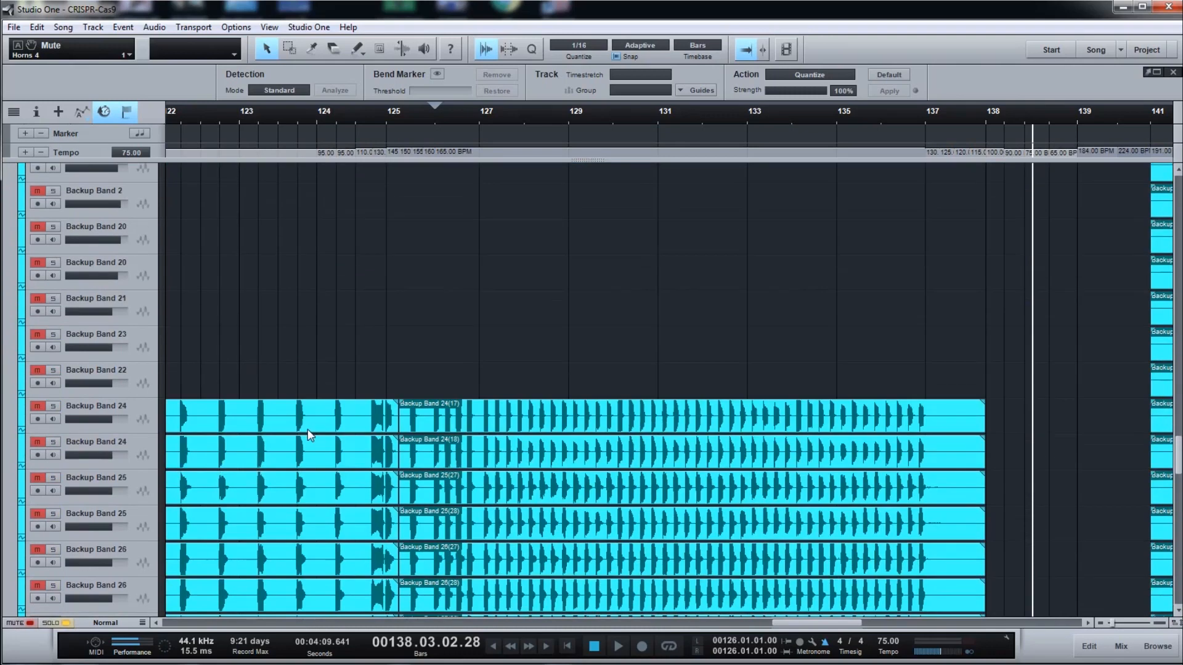
Select both takes of Backup Band 24, 25, 26 and 27 and solo all eight tracks together
left_click(140, 362)
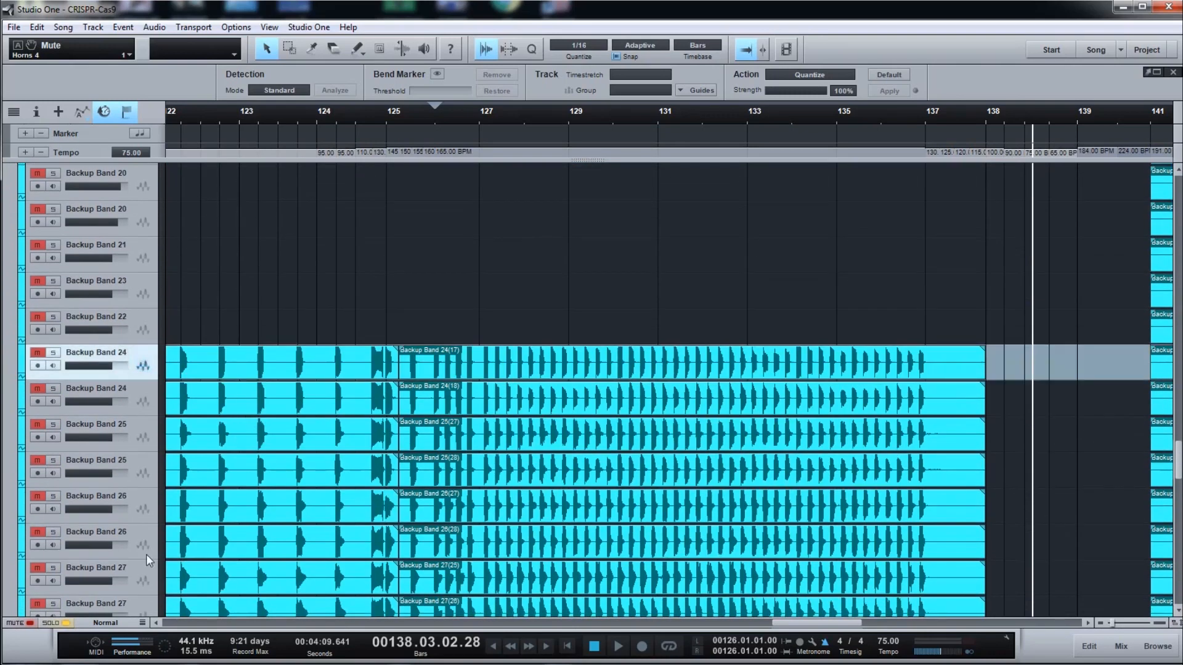
scroll(164, 574, "down", 1)
left_click(136, 581, "shift")
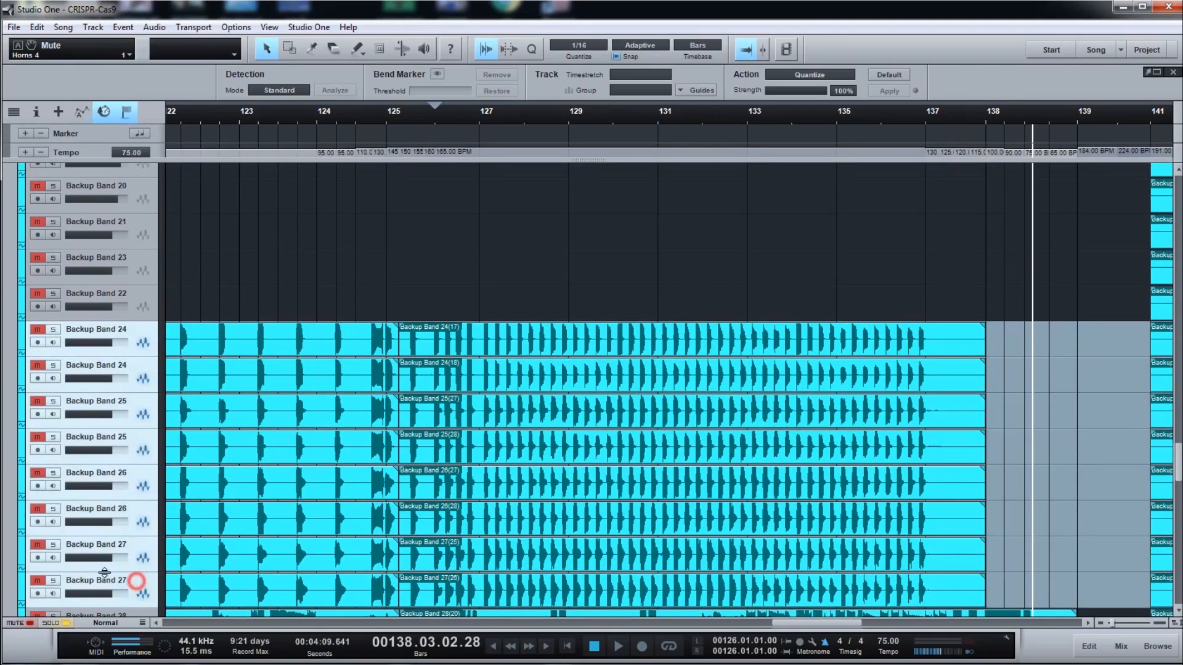
left_click(74, 550)
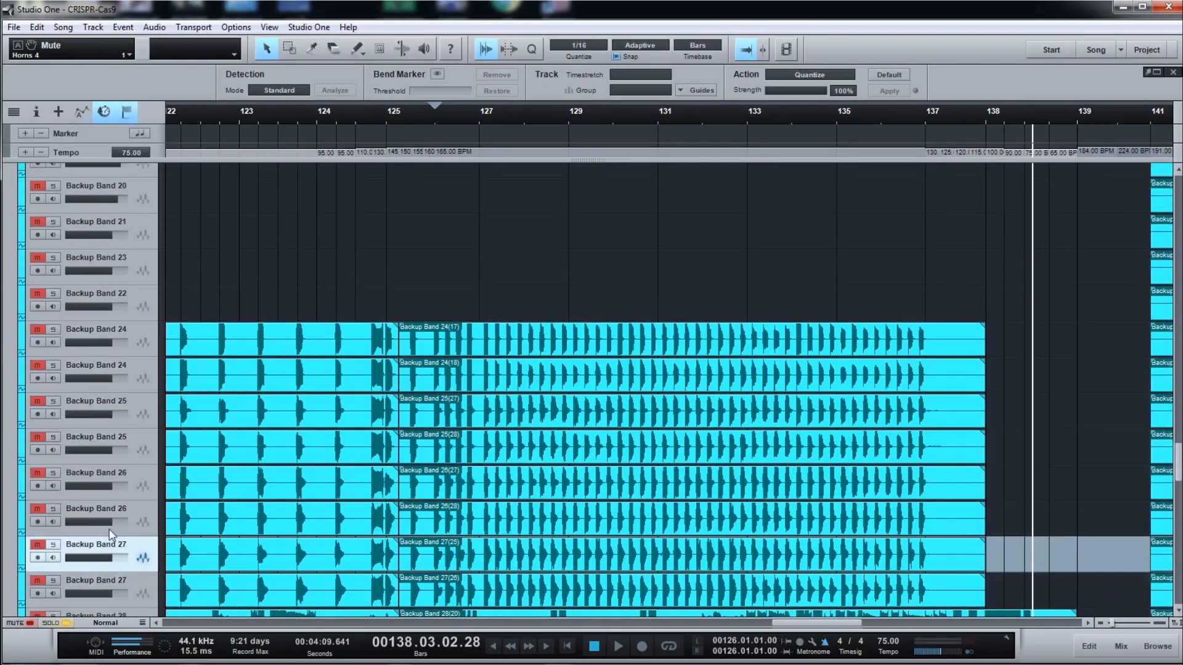
left_click(135, 587)
left_click(146, 333, "shift")
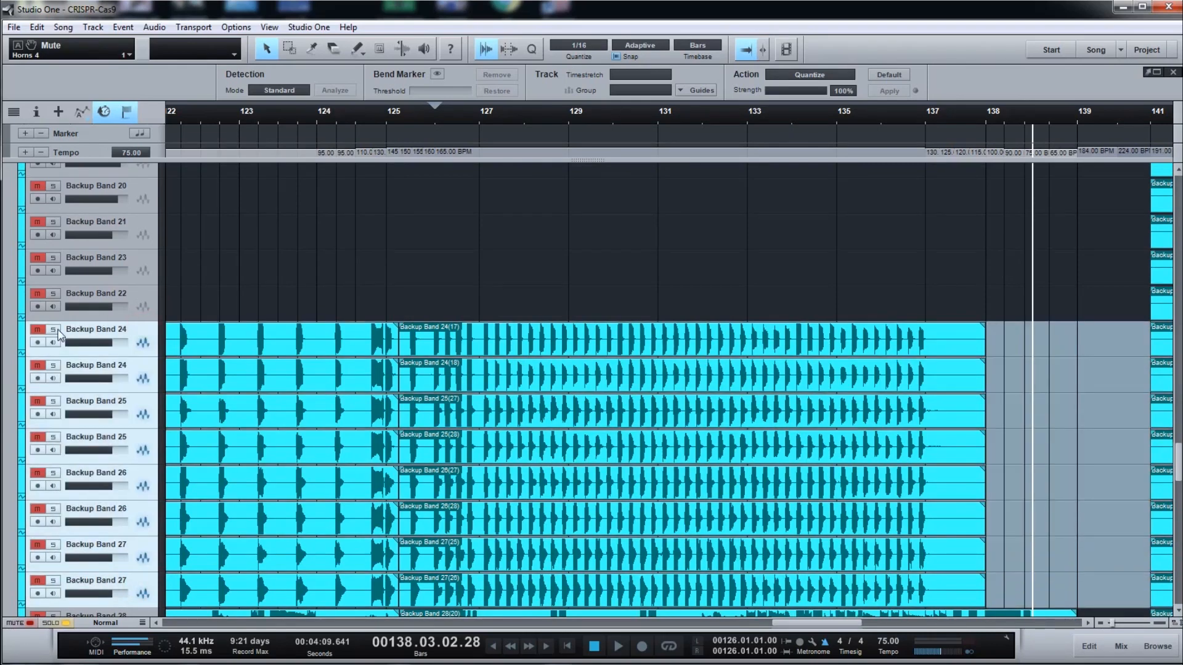
left_click(53, 330)
Add the lower Horns 11 track to the solo and play it with Backup Band 24 to 27 from bar 127 through bar 136
left_click_drag(1178, 472, 1178, 413)
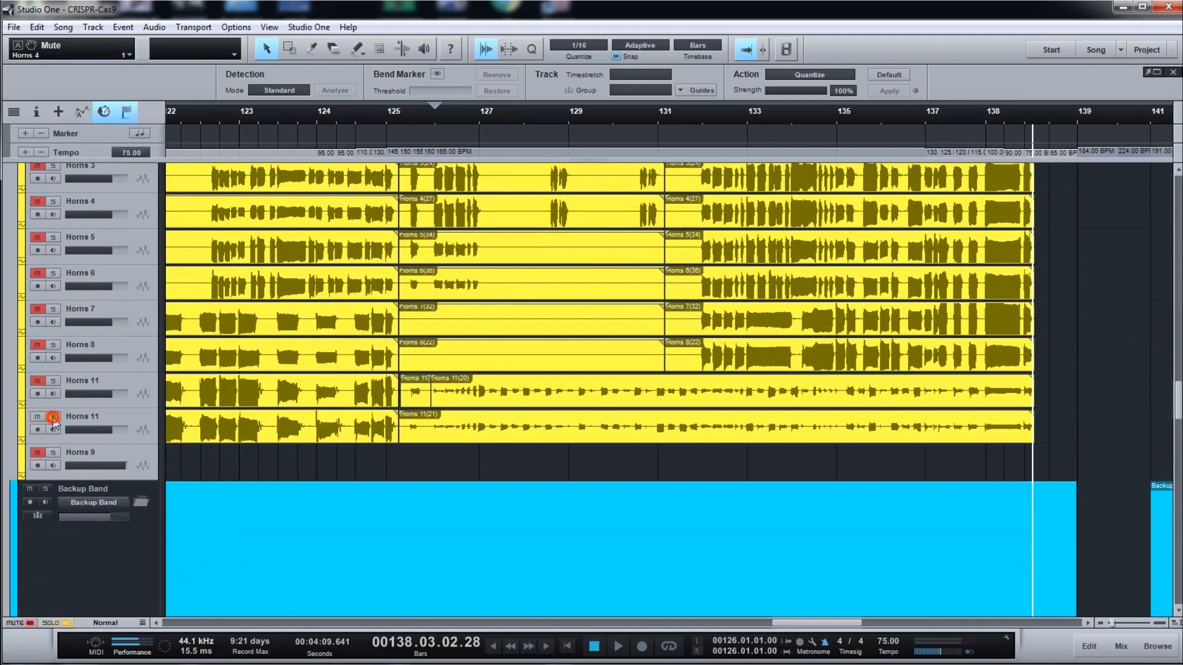
left_click_drag(1174, 398, 1174, 468)
left_click(481, 113)
key("space")
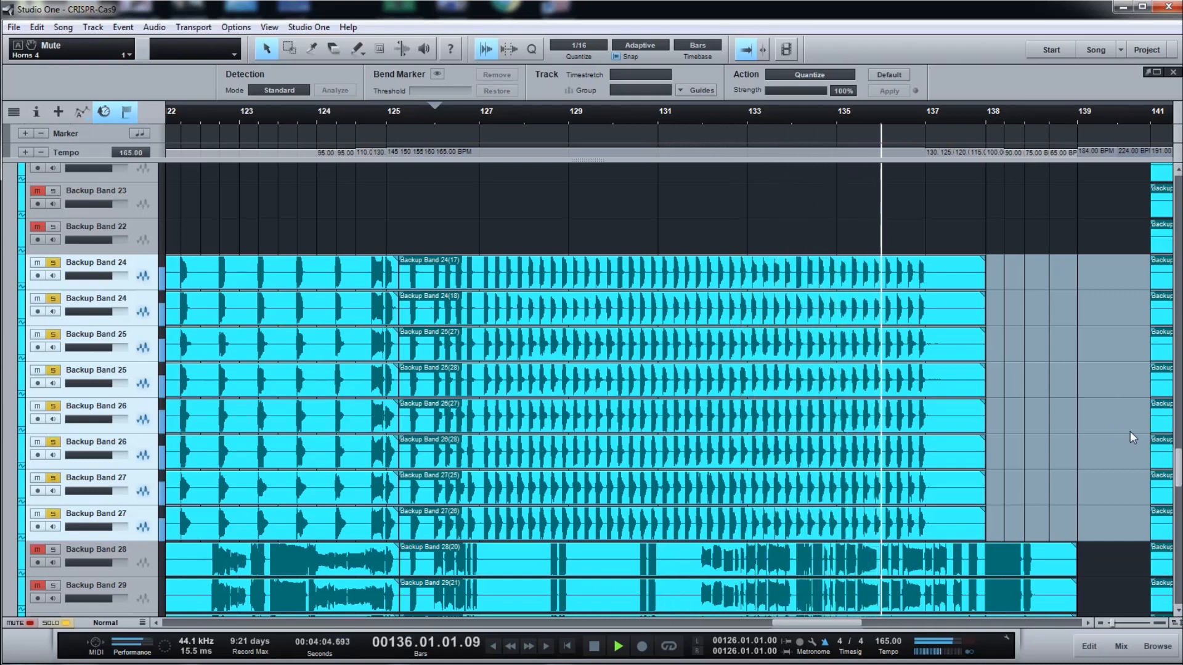
key("space")
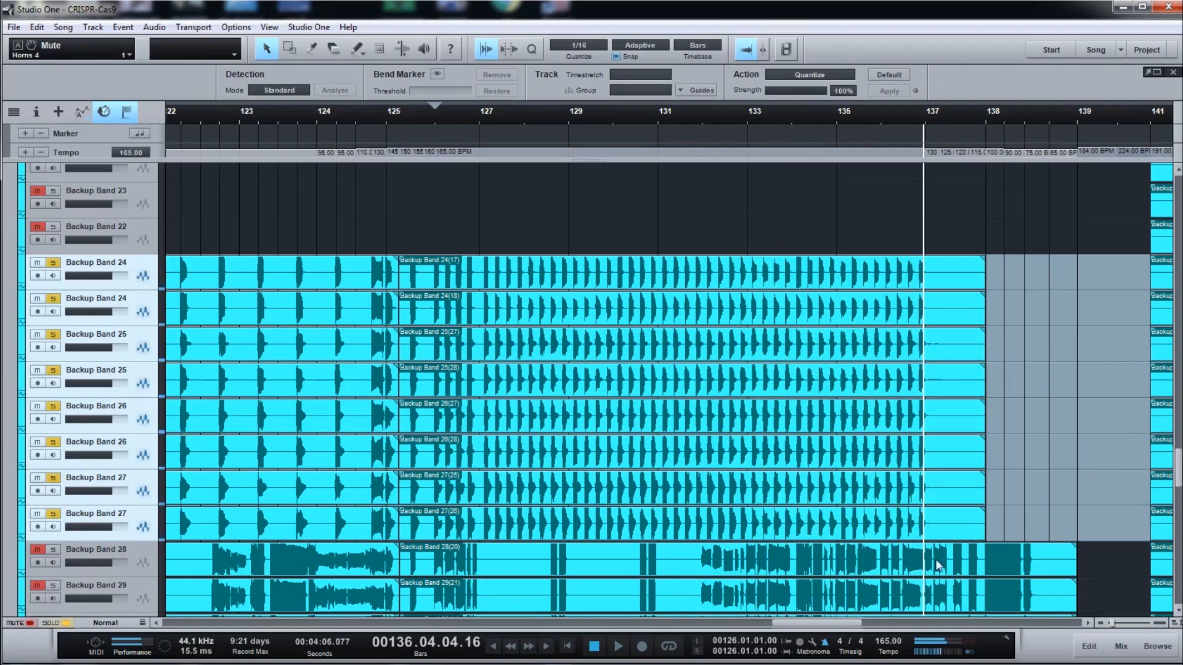
Reselect the eight Backup Band 24 to 27 tracks and clear their solo
scroll(813, 623, "left", 3)
scroll(786, 479, "down", 2)
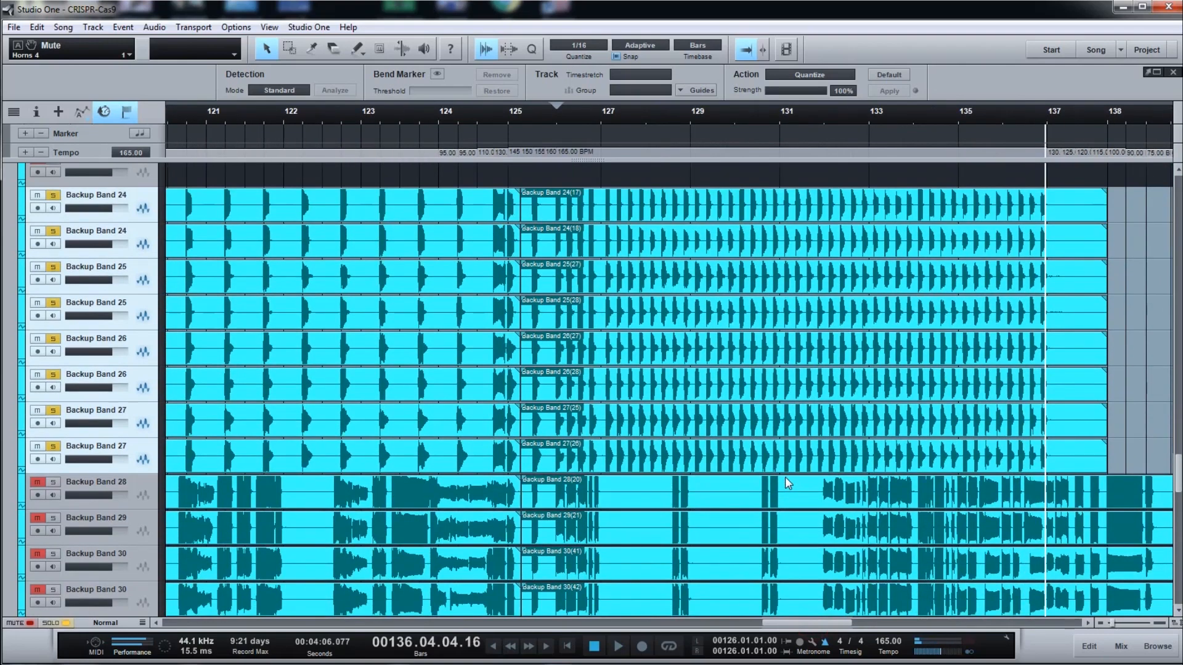
scroll(785, 476, "down", 6)
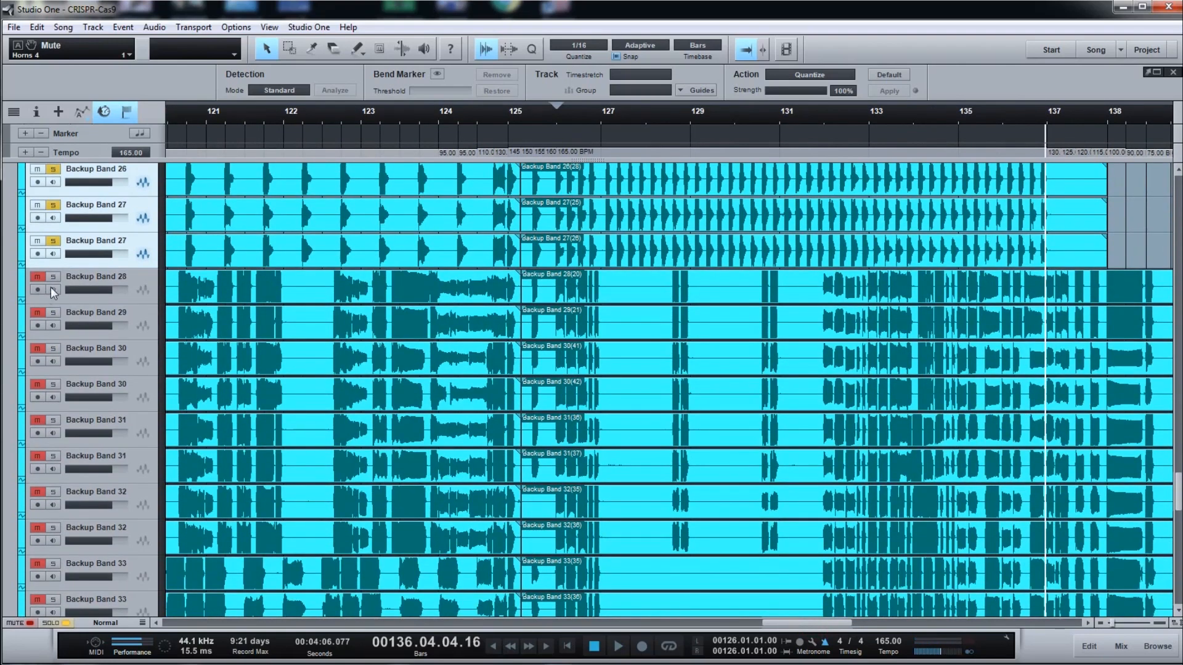
left_click(149, 282)
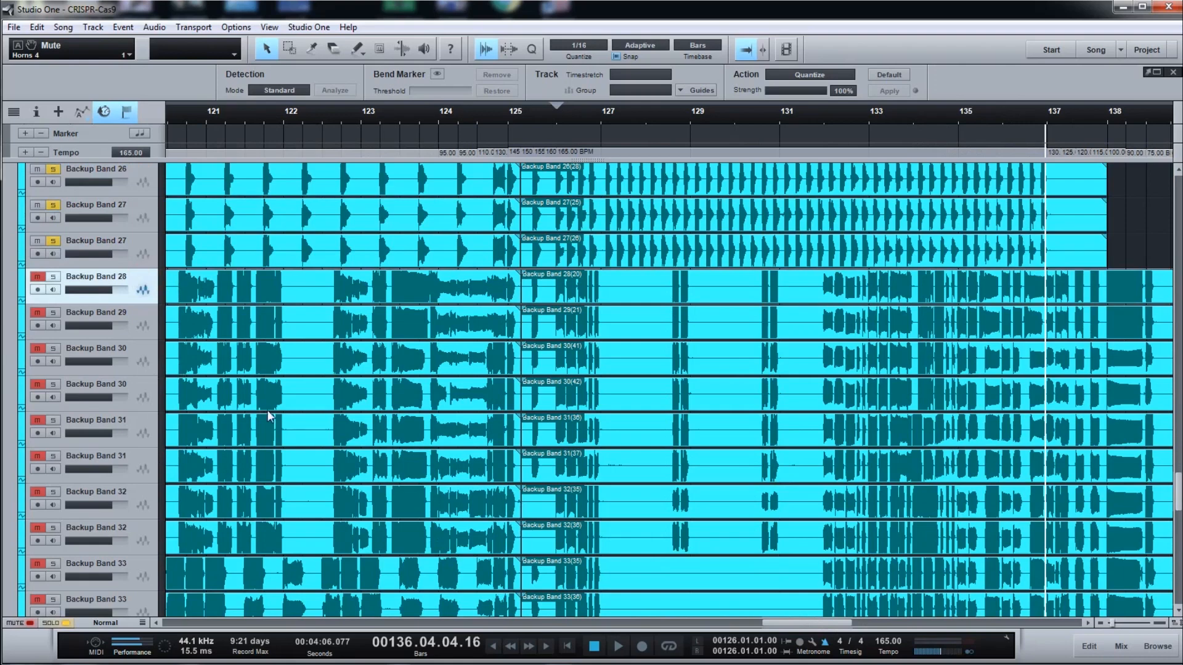
scroll(251, 404, "up", 5)
left_click(136, 411)
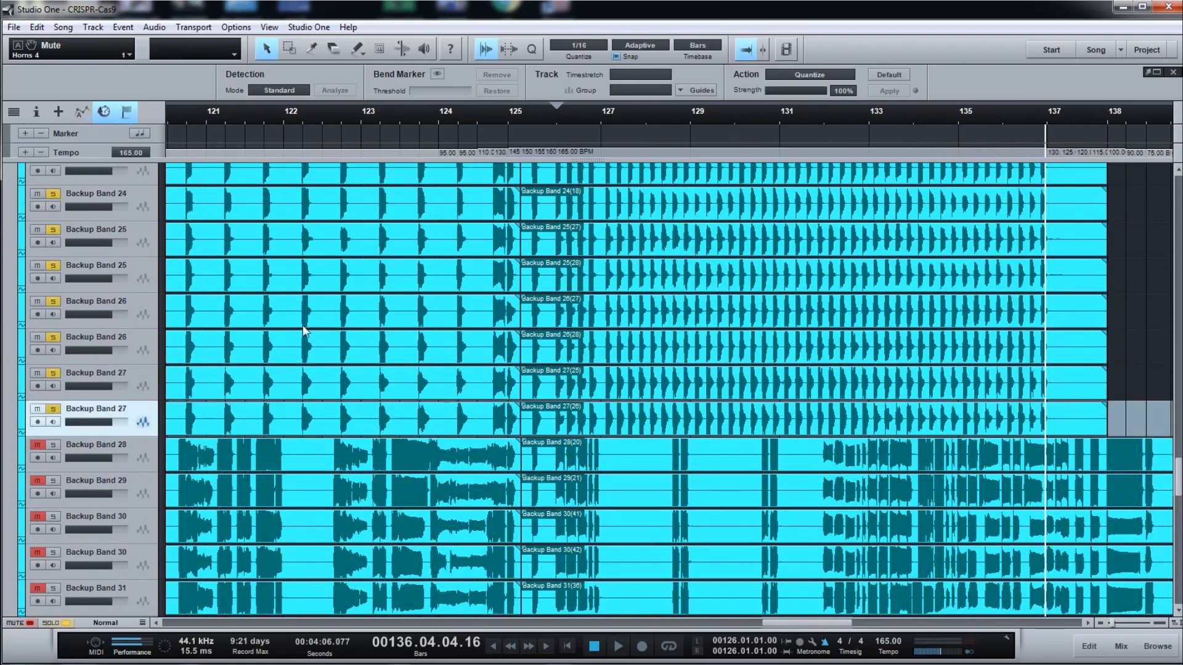
scroll(304, 331, "up", 4)
left_click(141, 319, "shift")
left_click(53, 313)
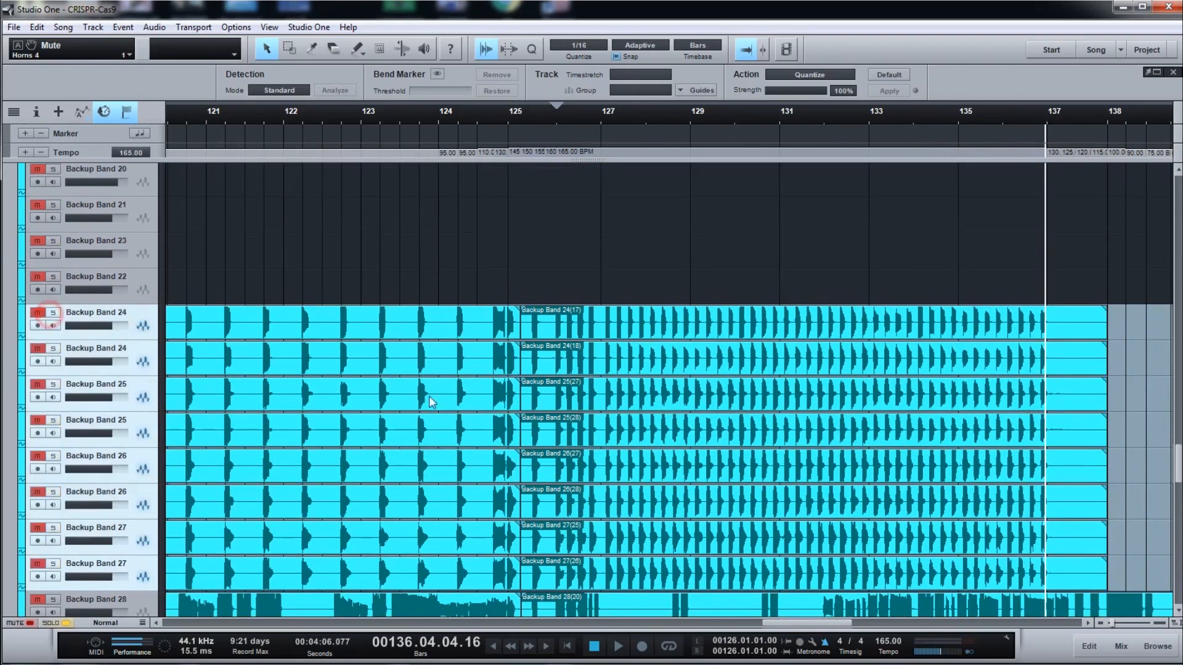
Select the Backup Band 28 through Backup Band 31 tracks and solo all six together
scroll(453, 408, "down", 5)
scroll(494, 406, "down", 3)
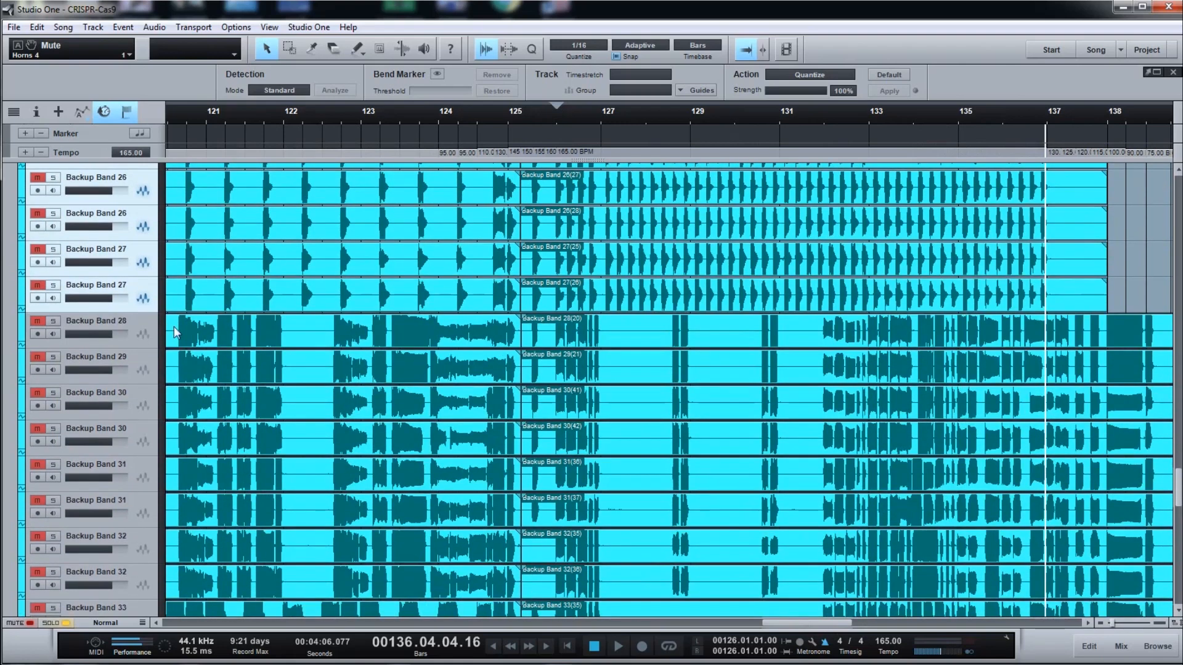
left_click(137, 325)
scroll(424, 440, "down", 1)
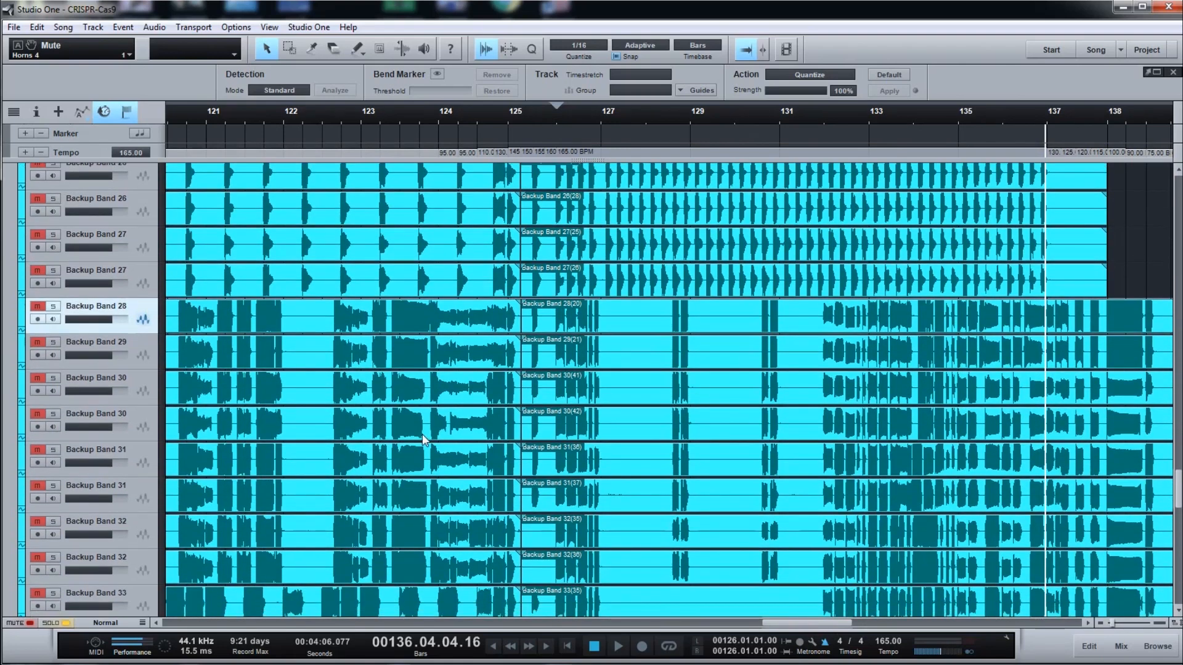
left_click(146, 490, "shift")
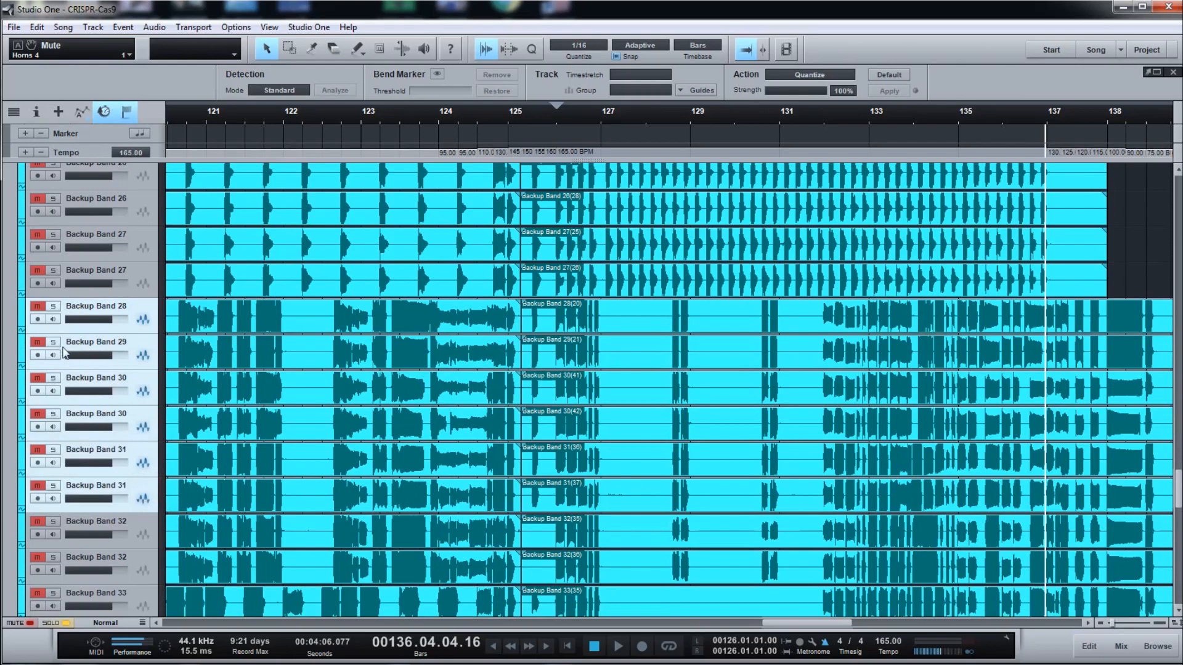
left_click(54, 307)
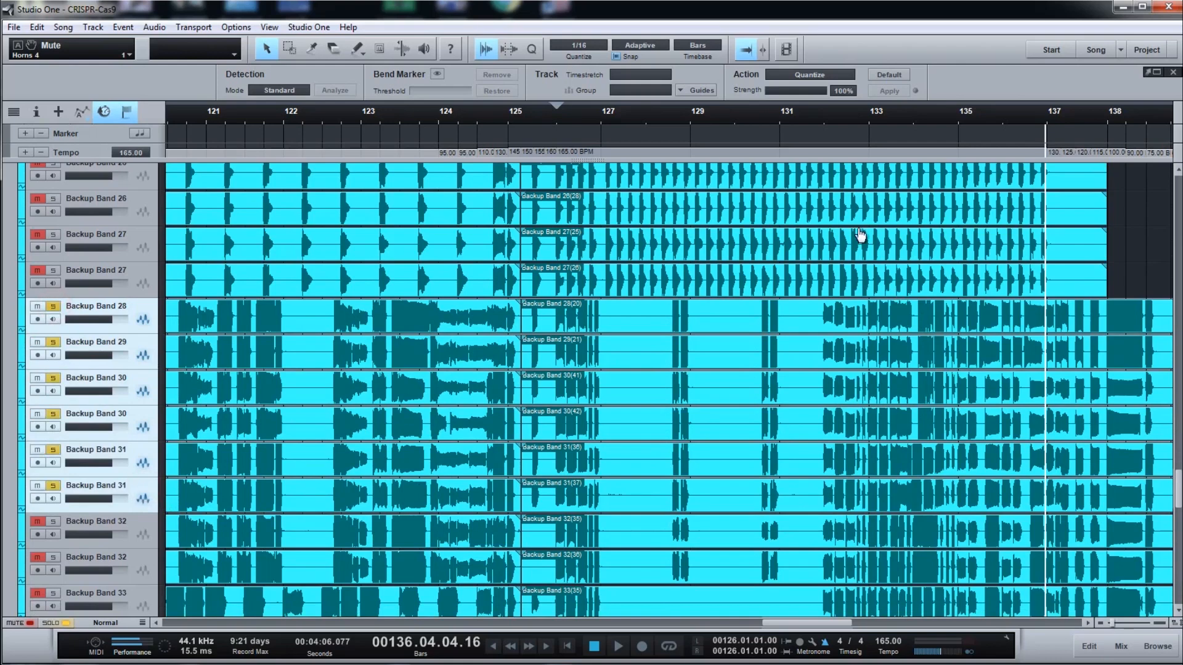
Select both Backup Band 32 tracks and play the soloed Backup Band 28 to 31 tracks from bar 126 to bar 134
left_click(811, 114)
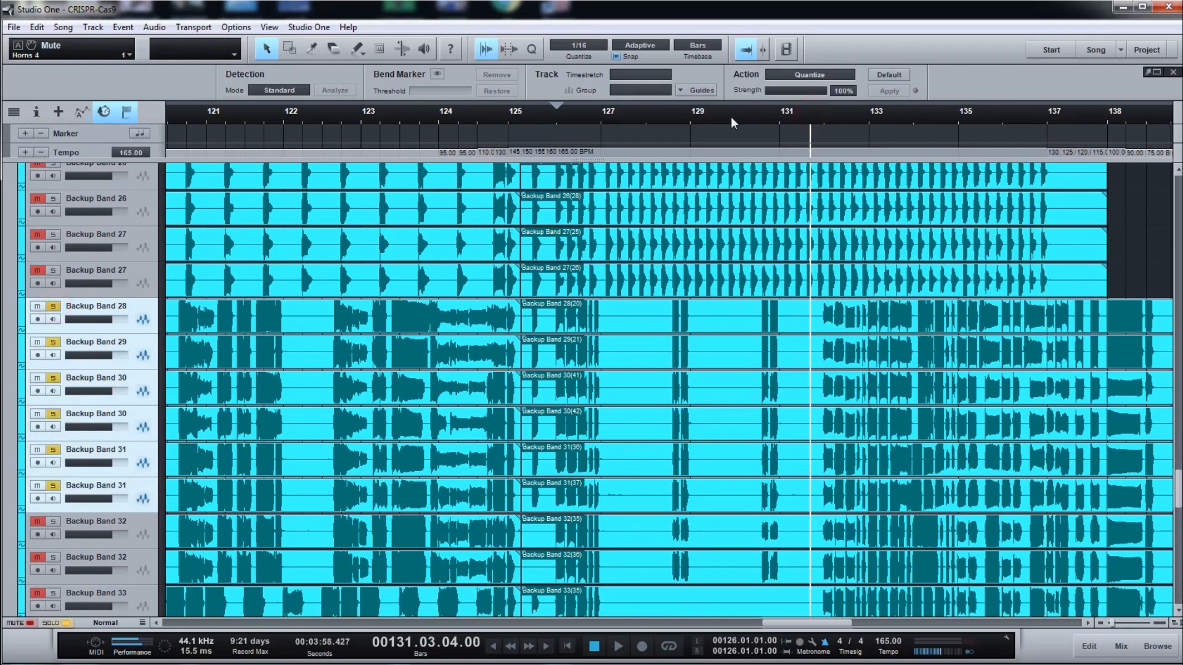
left_click(663, 111)
left_click(137, 531)
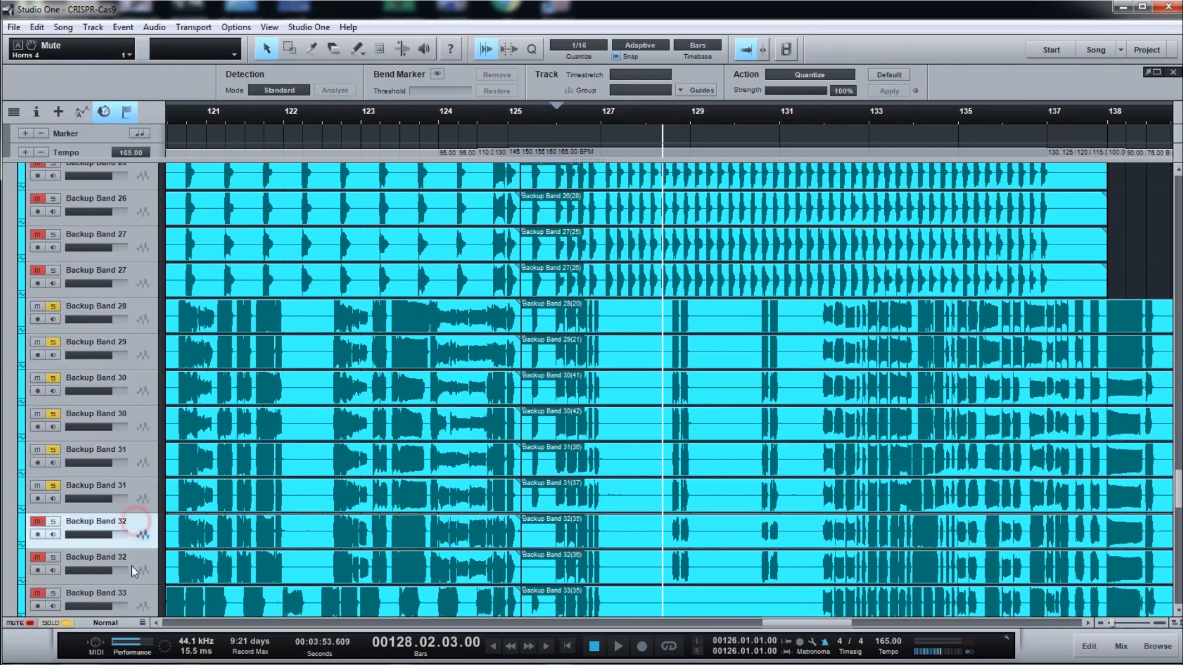
left_click(102, 552, "shift")
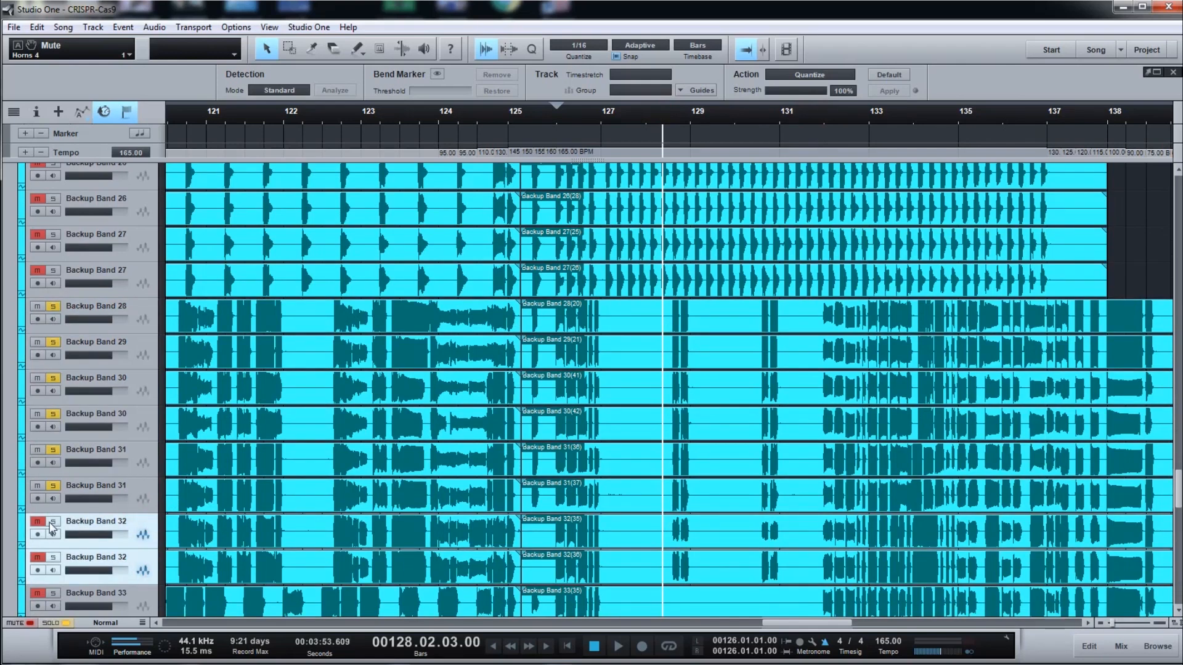
left_click(589, 120)
key("space")
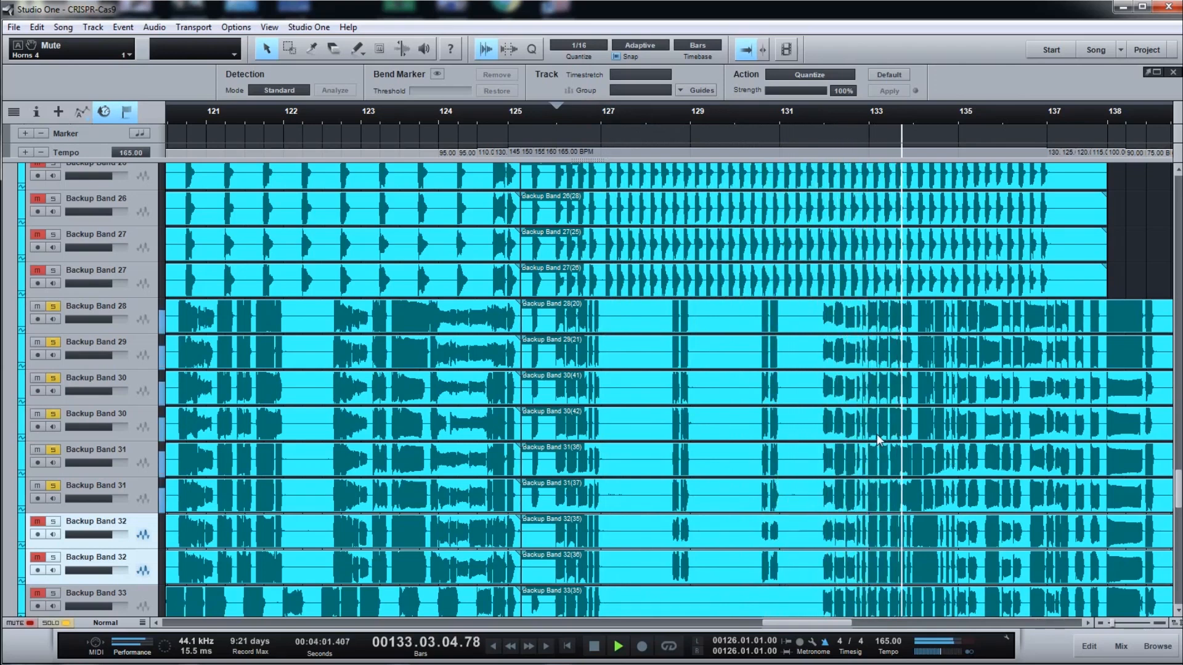
key("space")
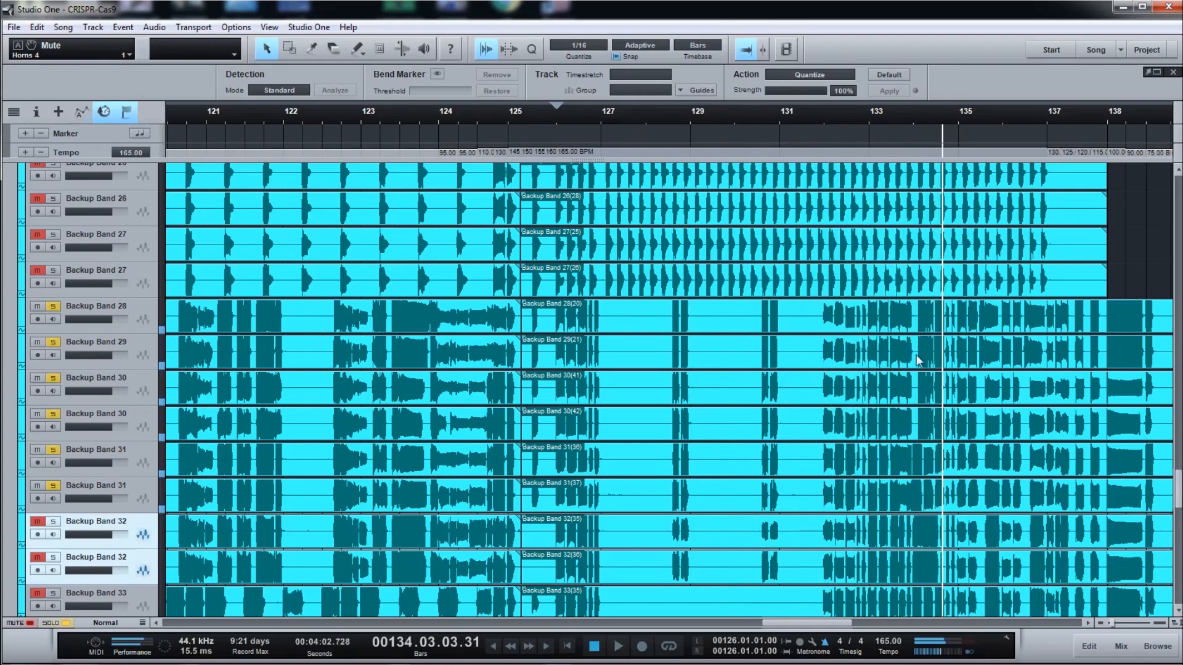
Add both Backup Band 4 tracks to the solo and play the soloed tracks from bar 130 to bar 133
scroll(797, 454, "down", 5)
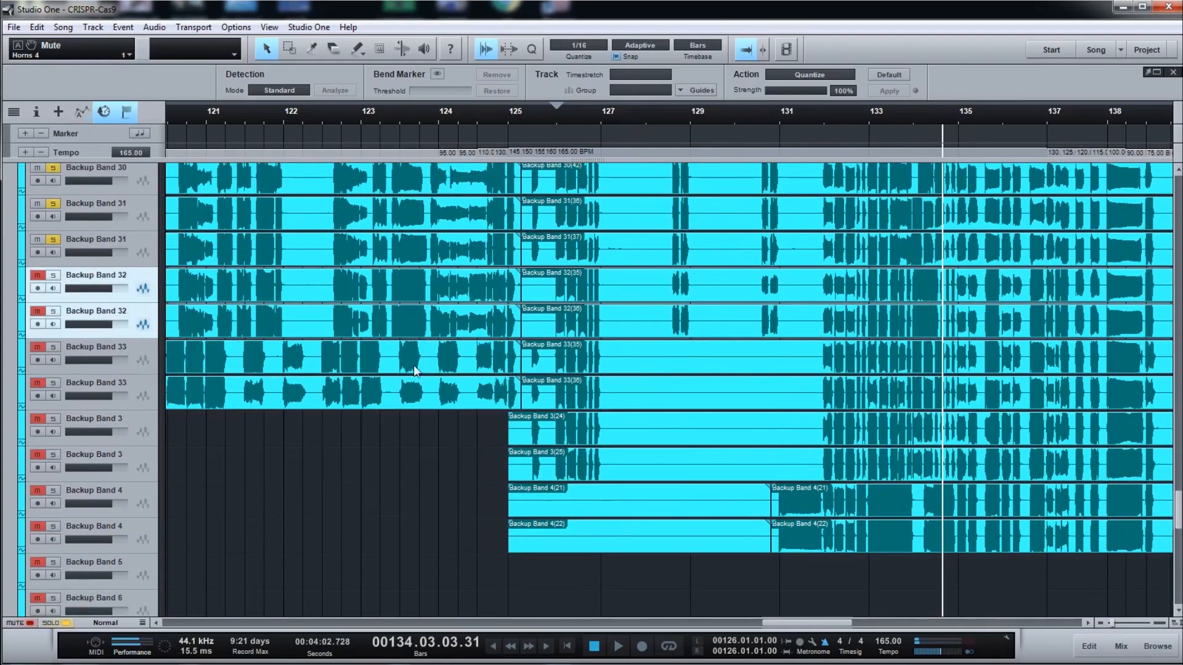
left_click(105, 488)
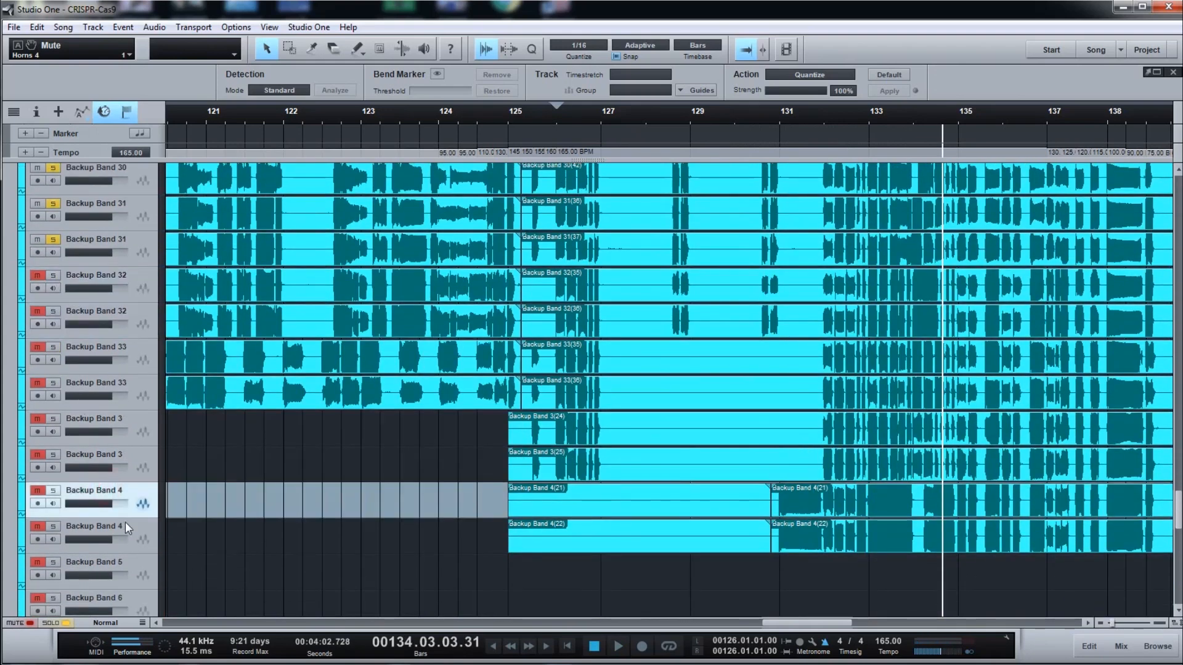
left_click(123, 526, "shift")
left_click(55, 491)
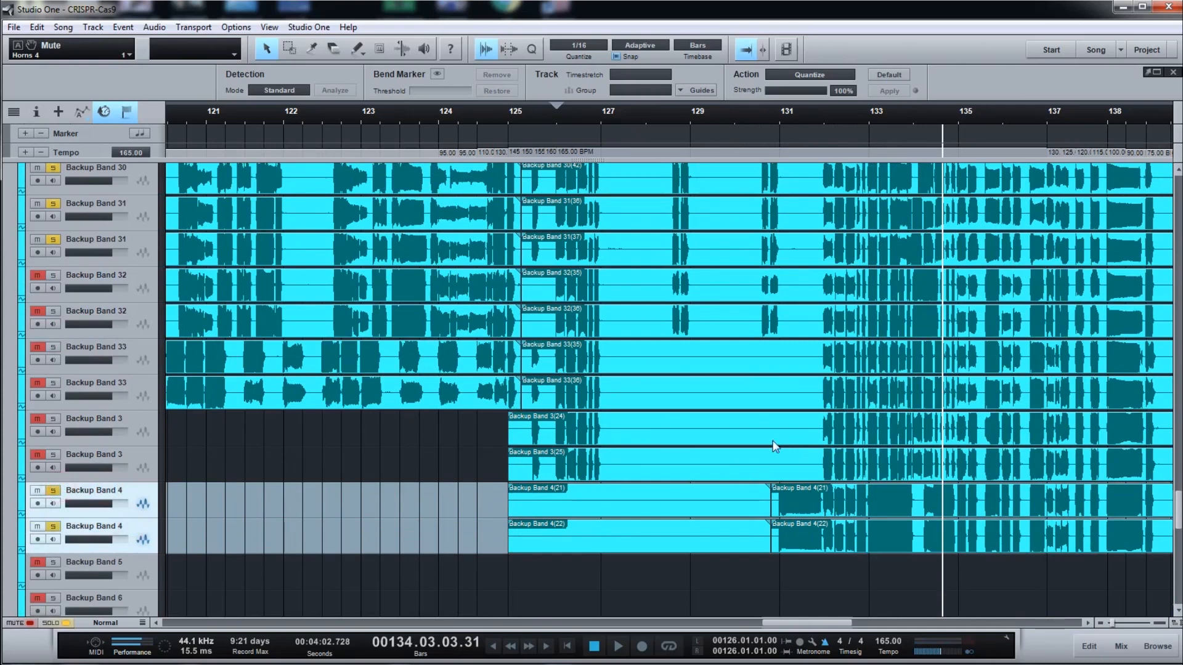
left_click(766, 111)
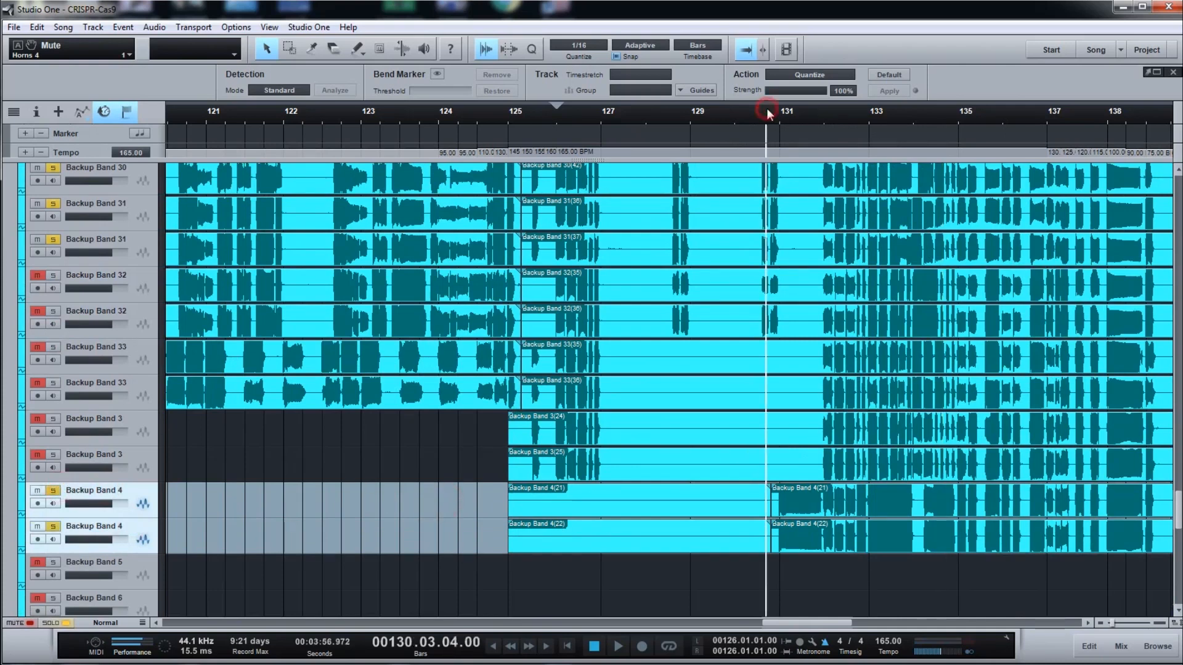
key("space")
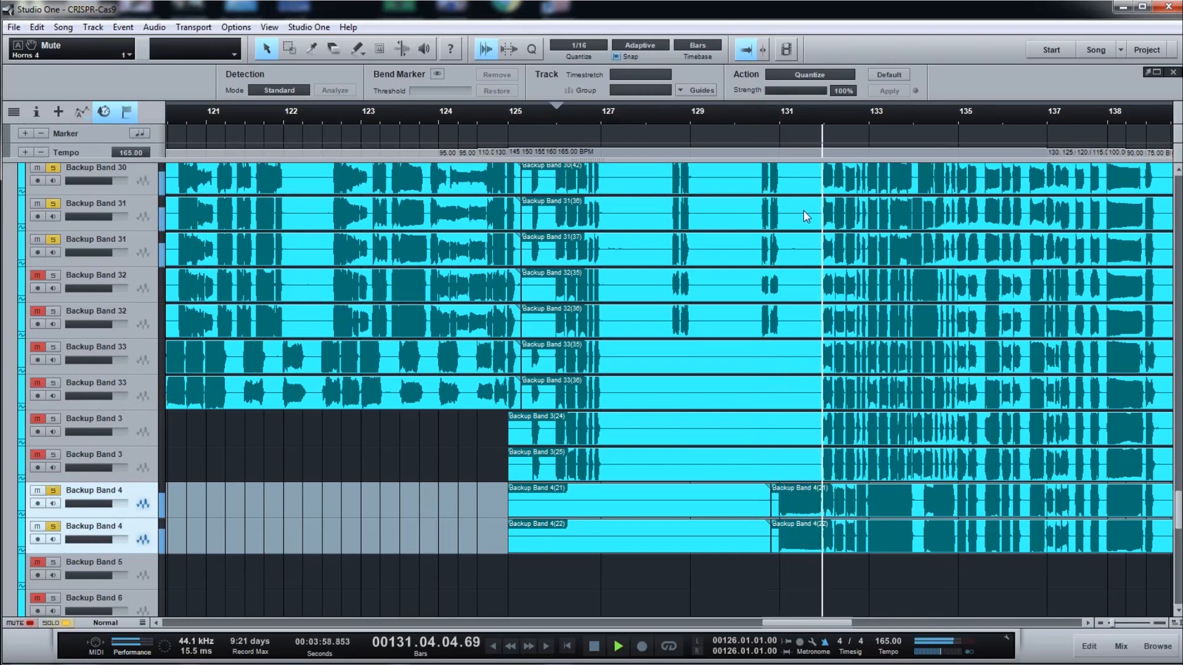
key("space")
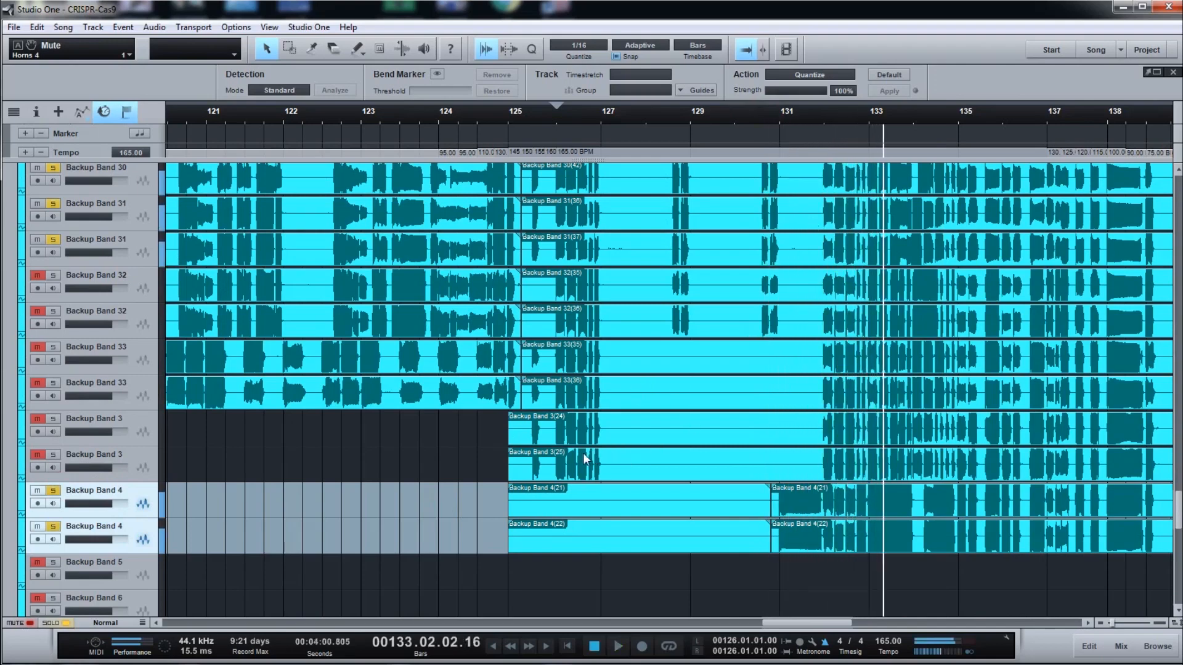
Reselect the six Backup Band 28 to 31 tracks and clear their solo
scroll(583, 453, "up", 3)
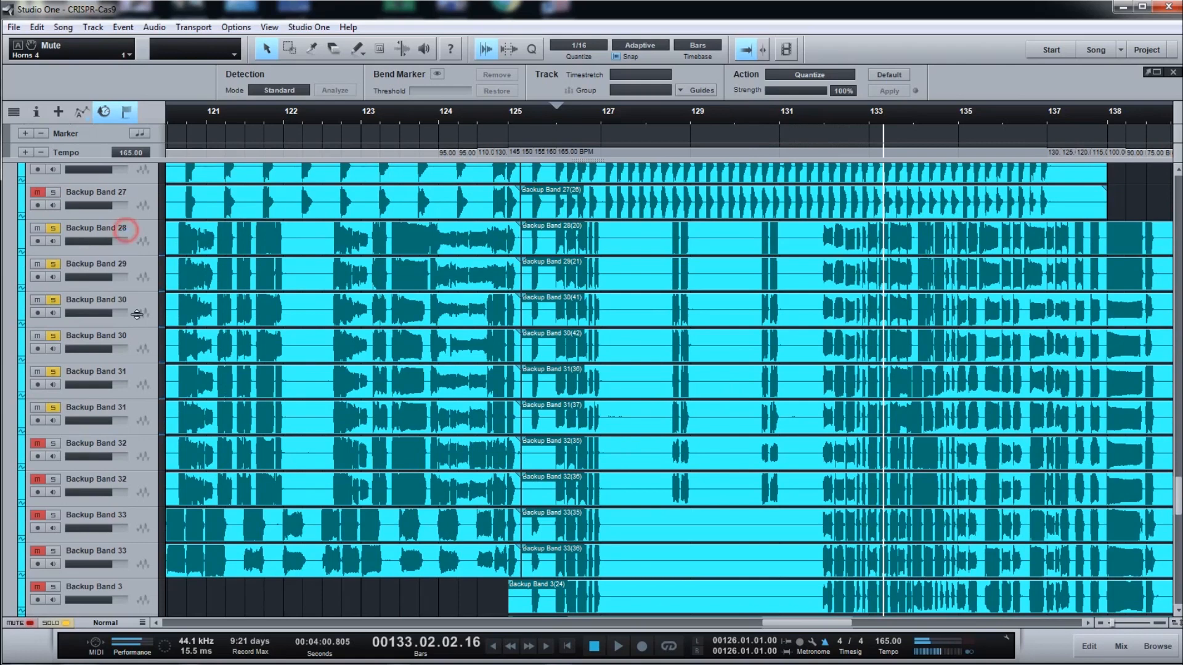
left_click(125, 230)
left_click(131, 403, "shift")
left_click(62, 408)
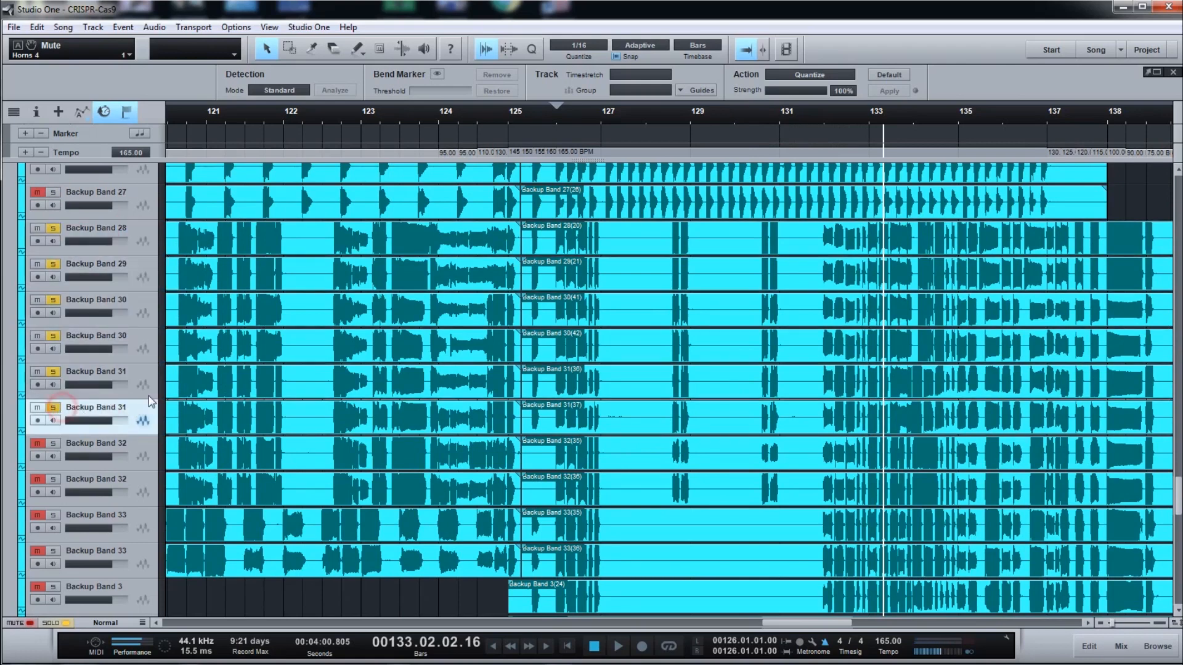
left_click(138, 229, "shift")
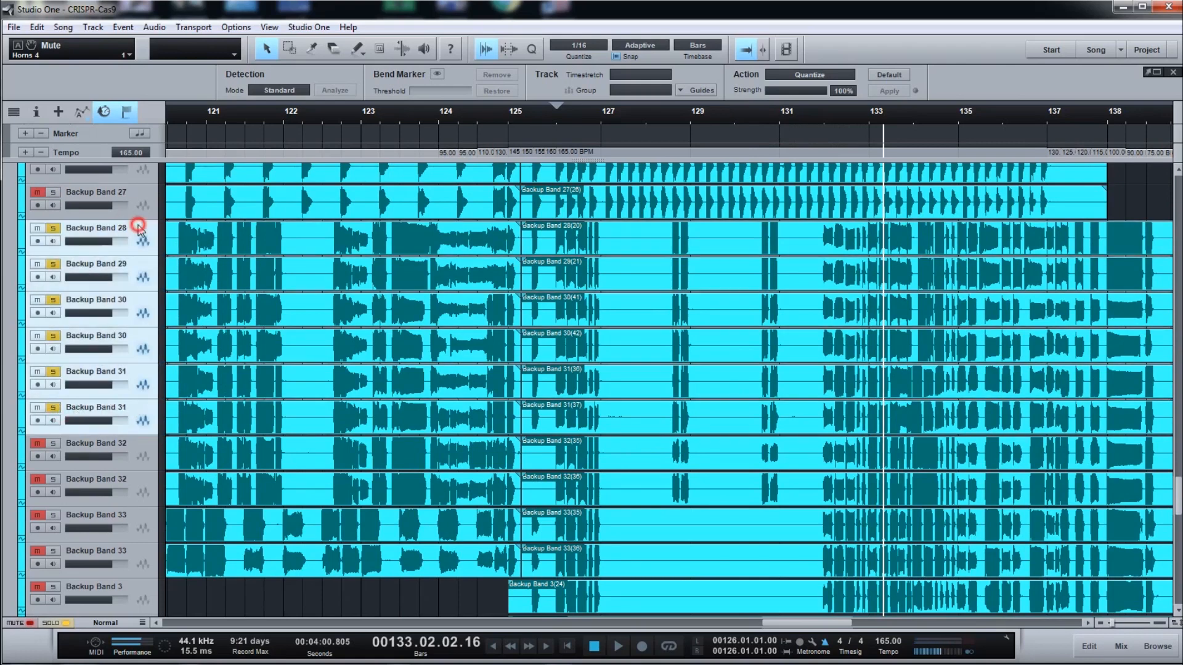
left_click(56, 228)
Play the two soloed Backup Band 4 tracks on their own from bar 130 into bar 138
scroll(799, 397, "down", 5)
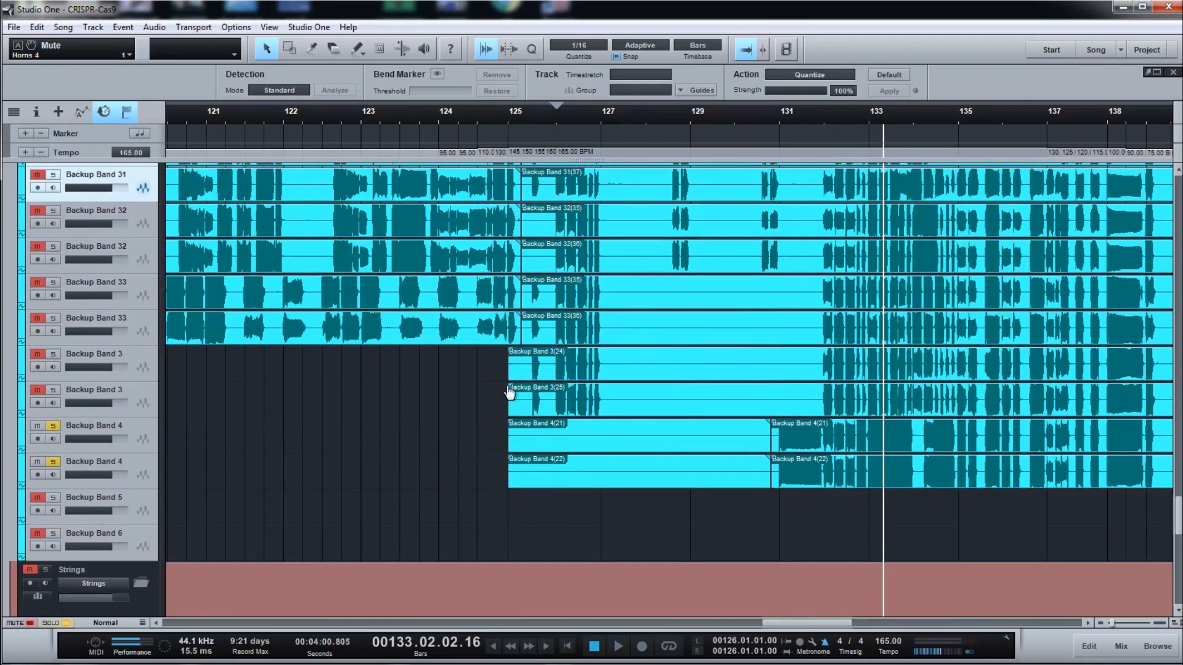
left_click(763, 119)
key("space")
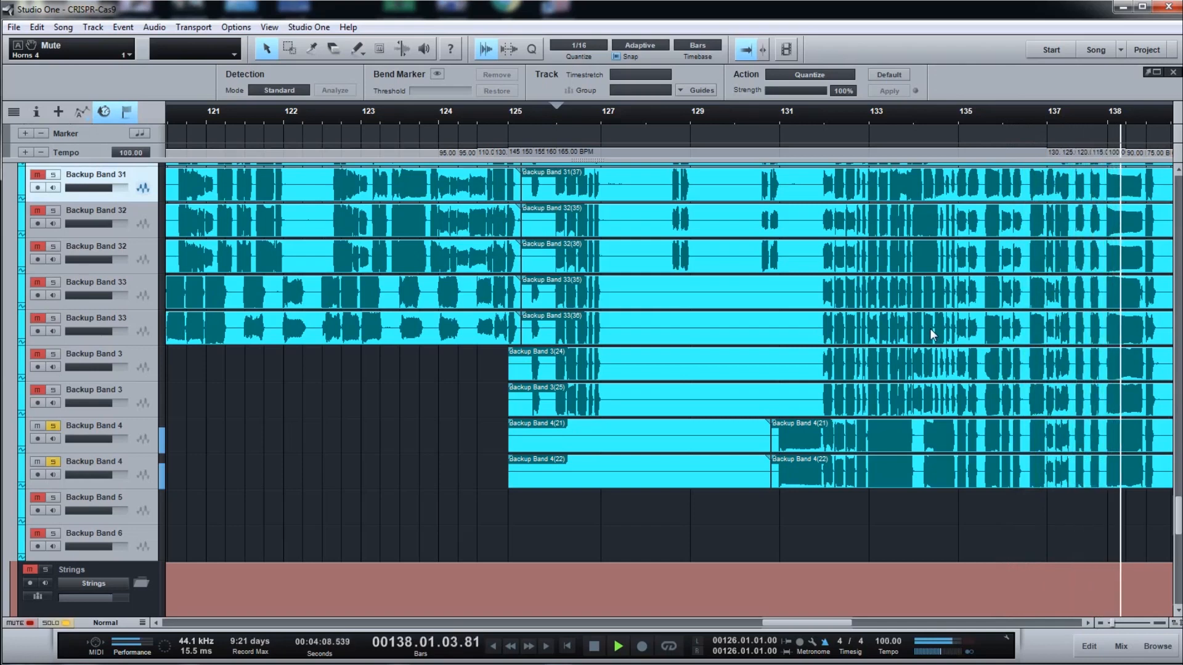
key("space")
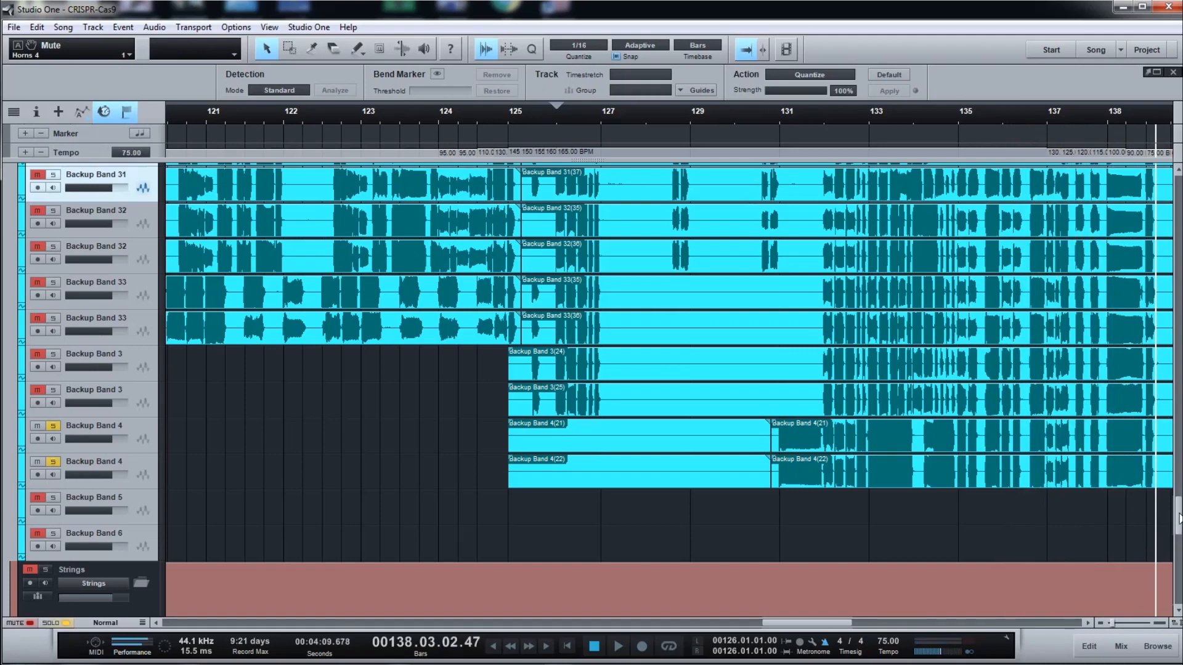
Solo the whole Backup Band folder
mouse_move(1180, 518)
left_mouse_down()
mouse_move(1180, 476)
mouse_move(1179, 532)
mouse_move(1180, 512)
left_mouse_up()
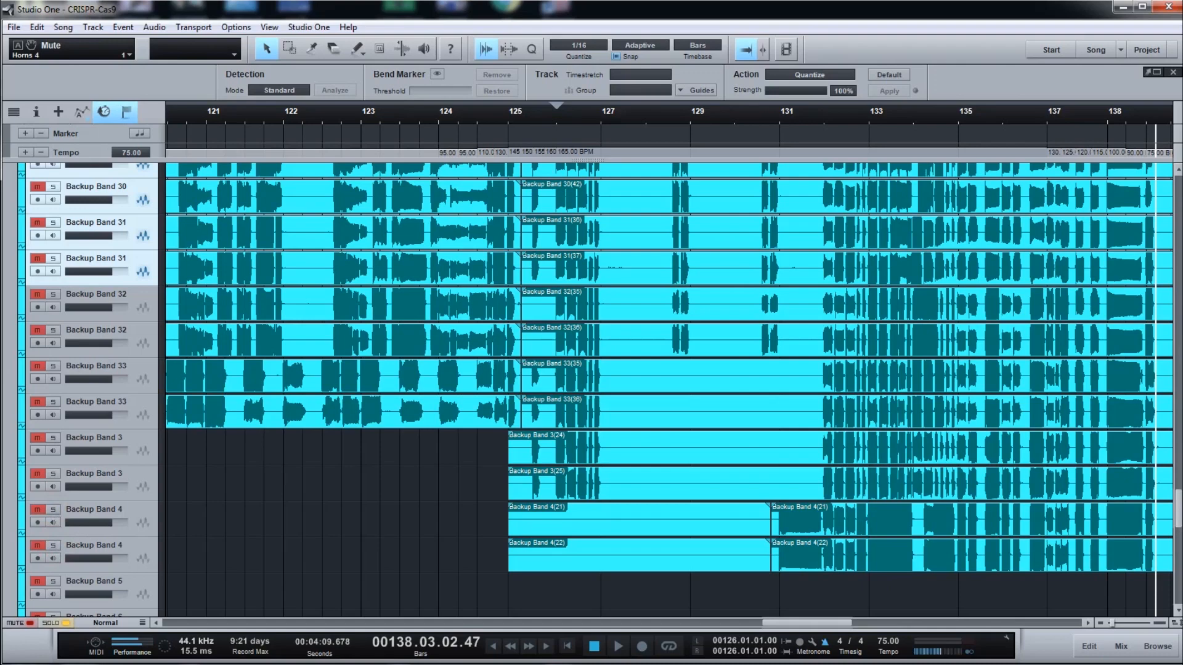
scroll(960, 415, "up", 15)
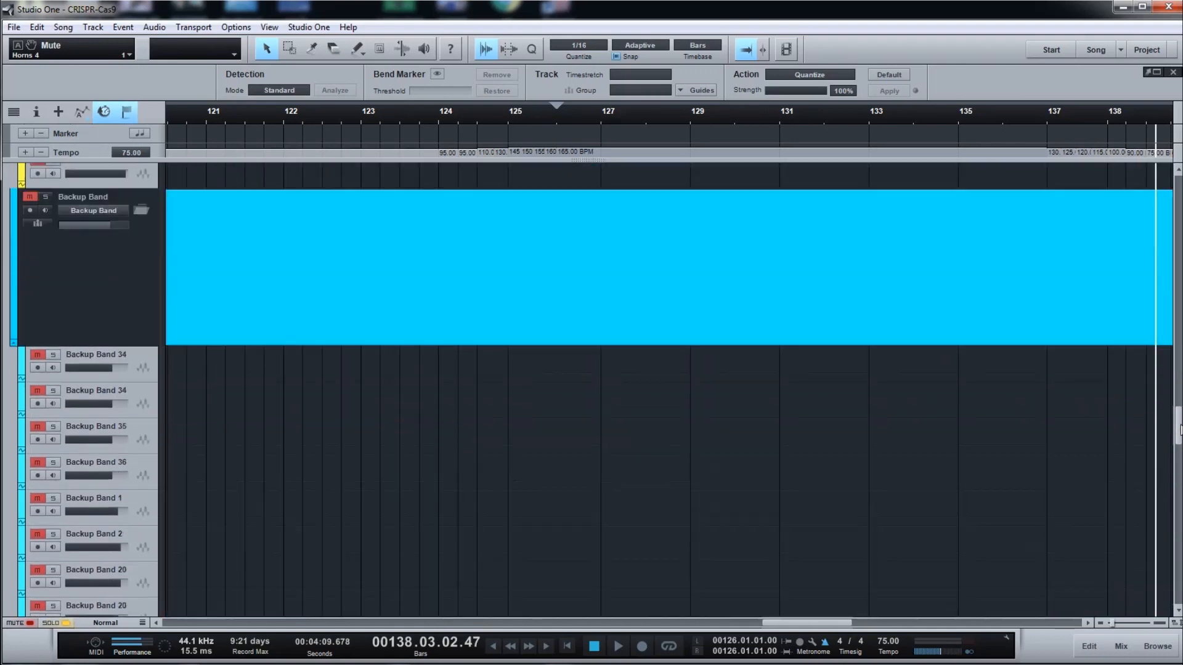
left_click(46, 205)
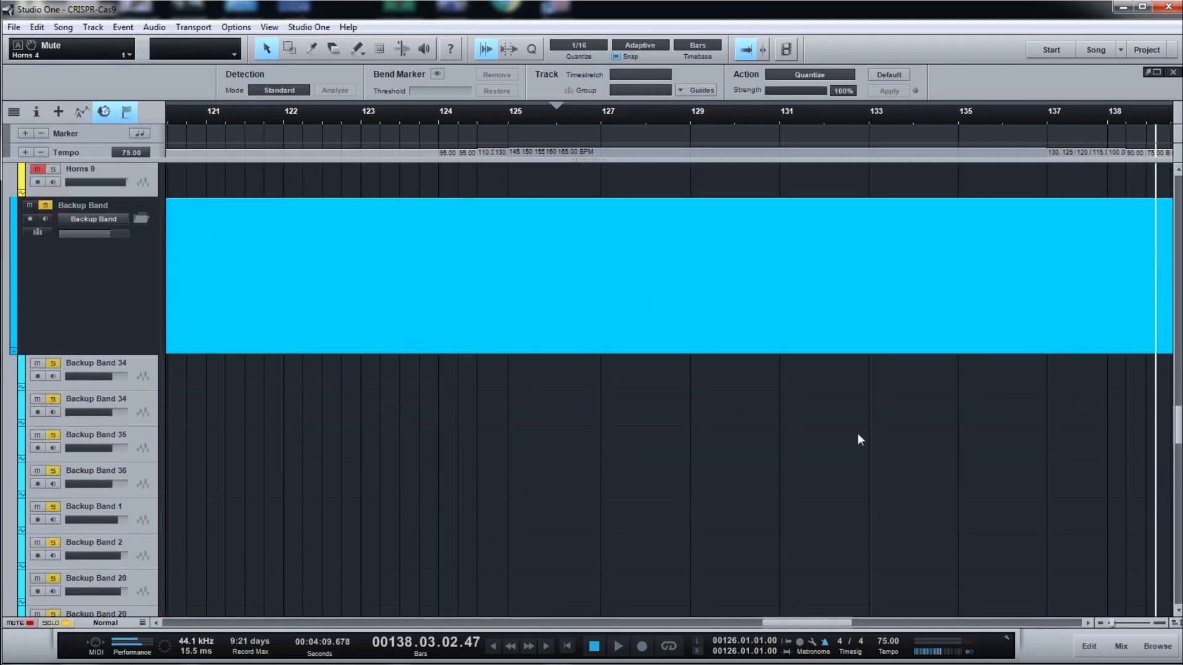
Play the soloed Backup Band folder from bar 125 into bar 138 while following its tracks, and clear the folder's solo
scroll(1088, 449, "down", 10)
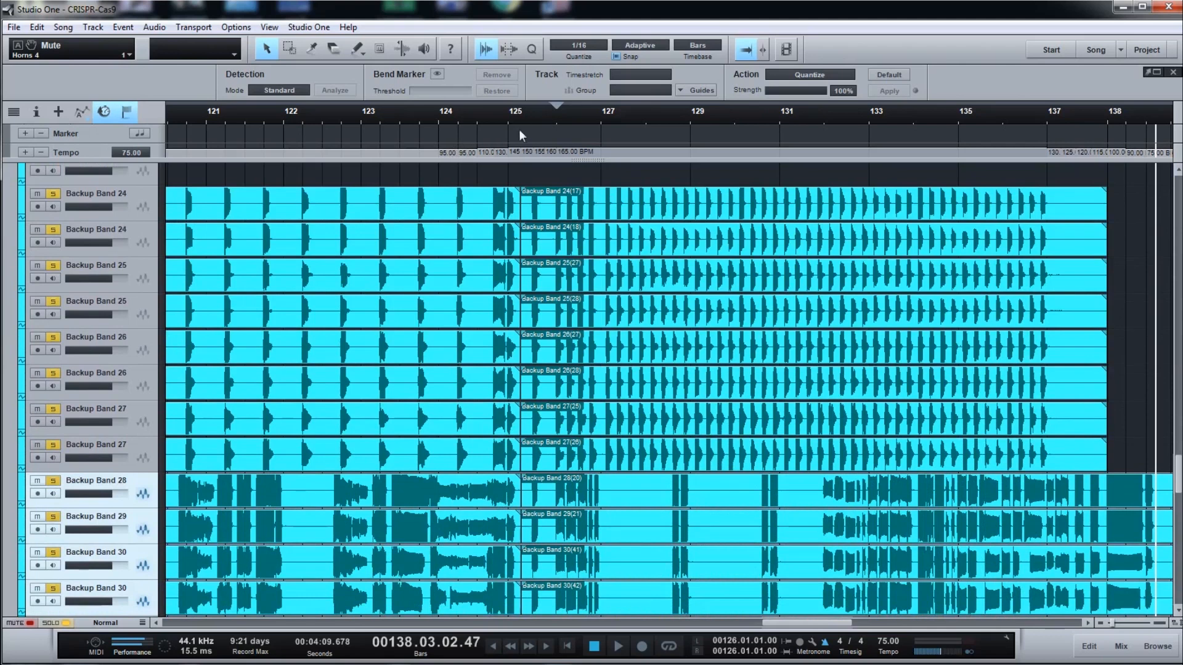
left_click(519, 113)
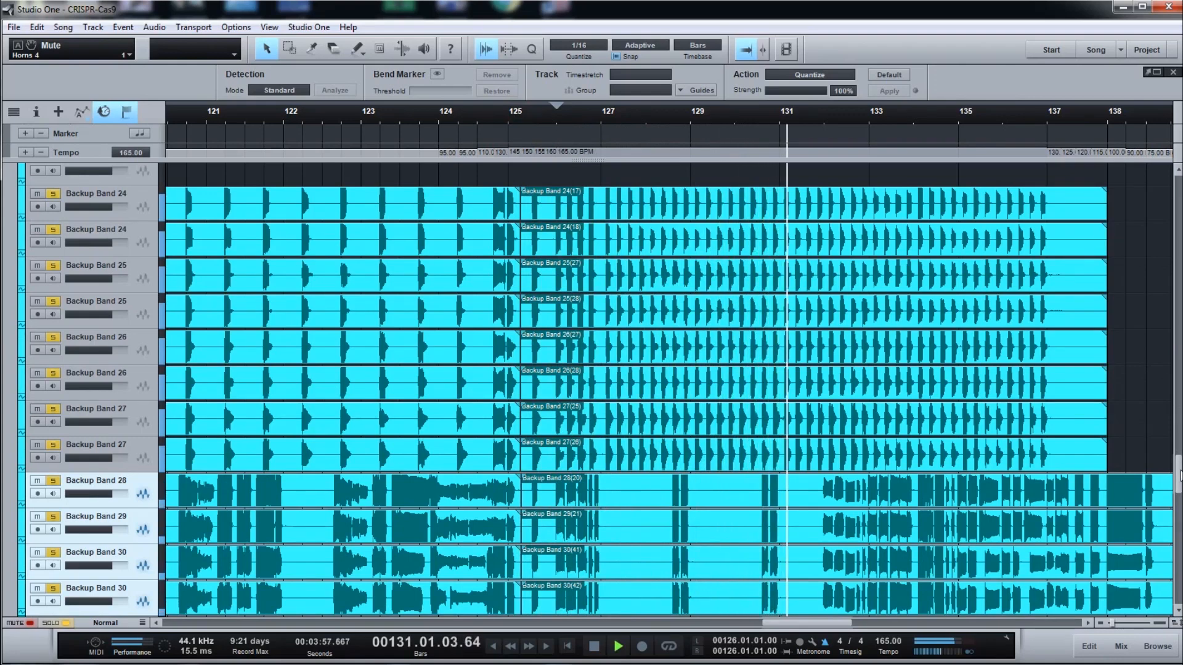
scroll(1181, 475, "down", 5)
left_click_drag(1178, 512, 1178, 506)
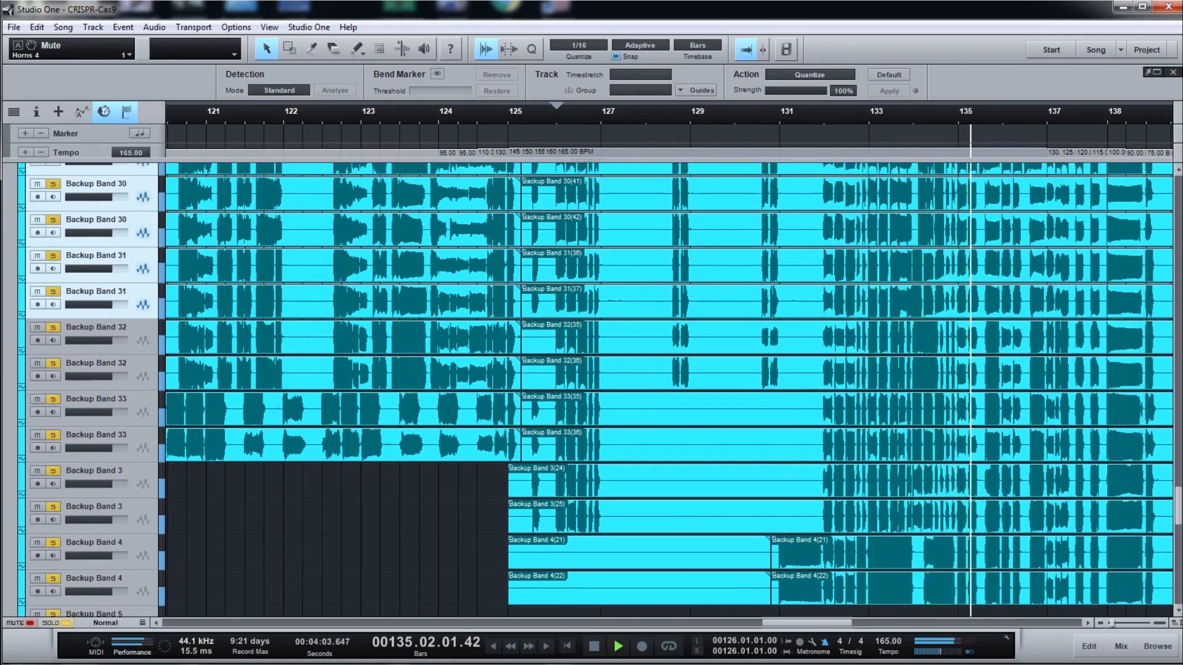
left_click_drag(1178, 507, 1178, 504)
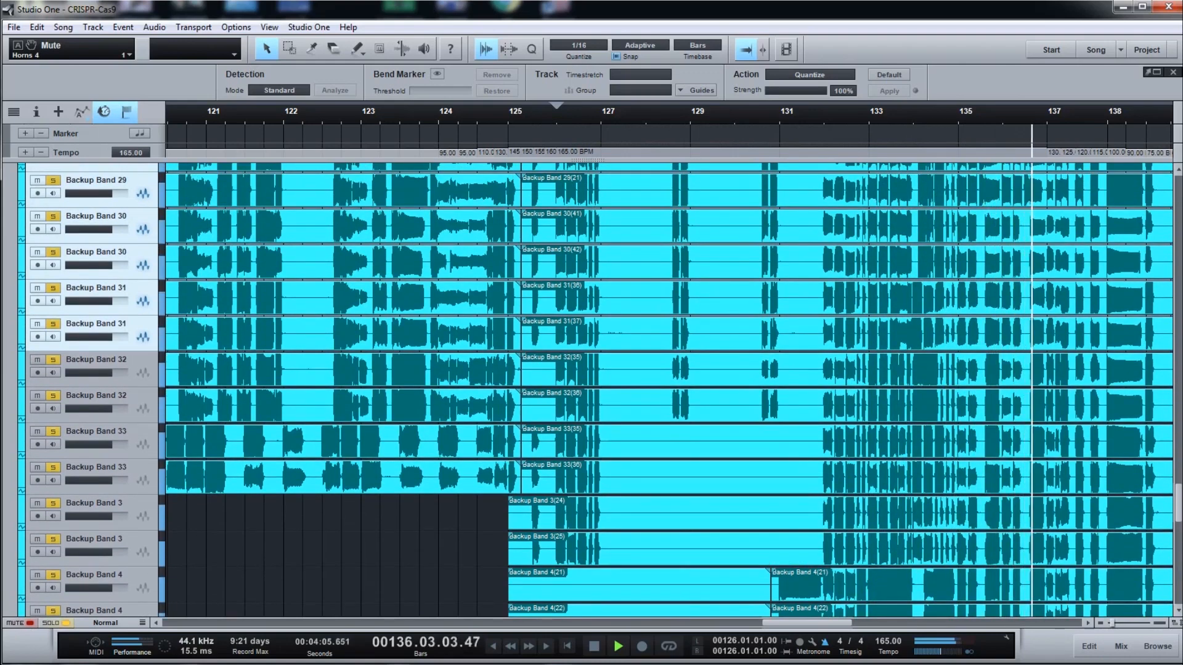
left_click_drag(1177, 486, 1181, 433)
key("space")
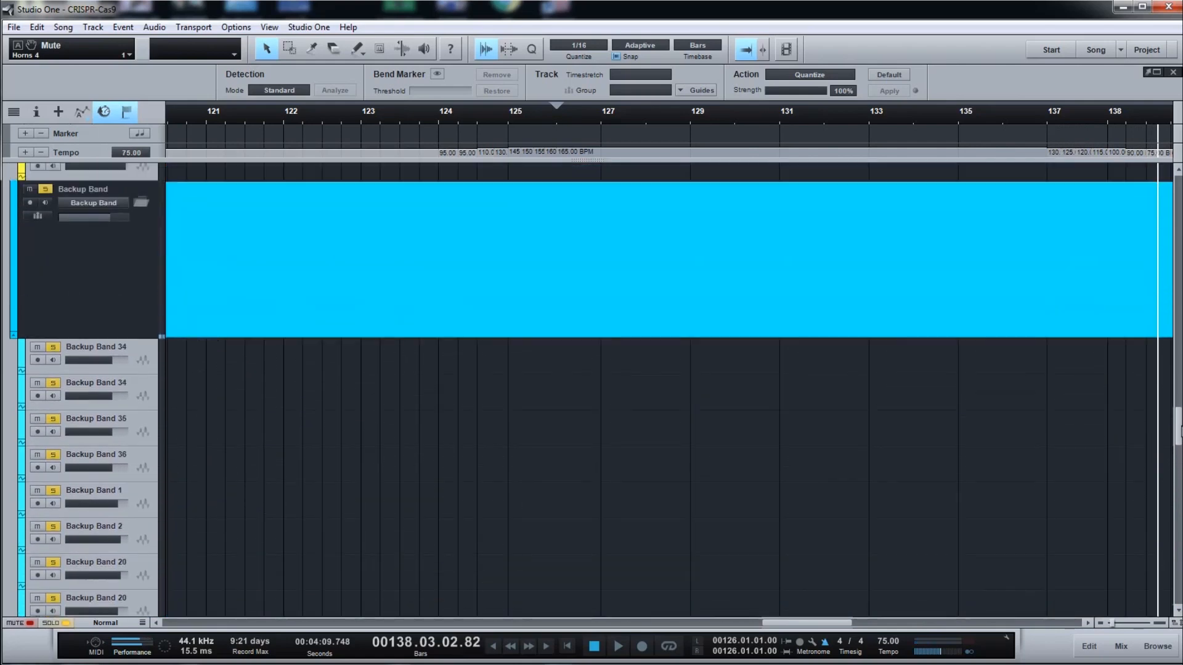
scroll(592, 390, "down", 1)
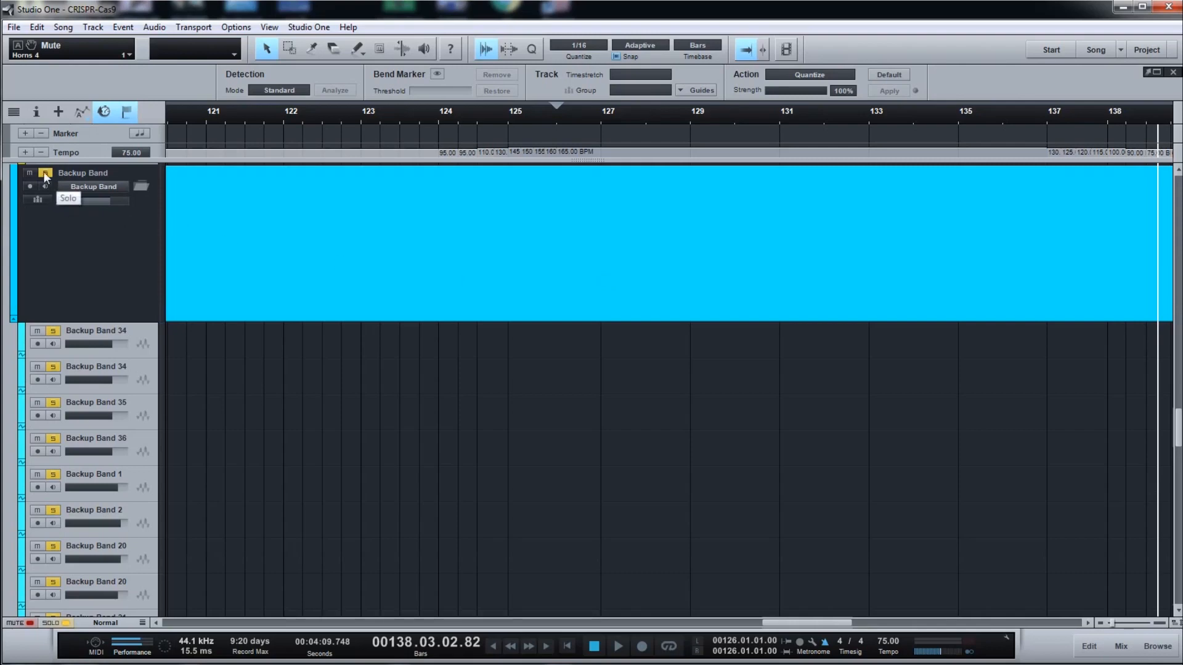
mouse_move(1181, 431)
left_mouse_down()
mouse_move(1180, 371)
mouse_move(1170, 439)
mouse_move(1163, 428)
left_mouse_up()
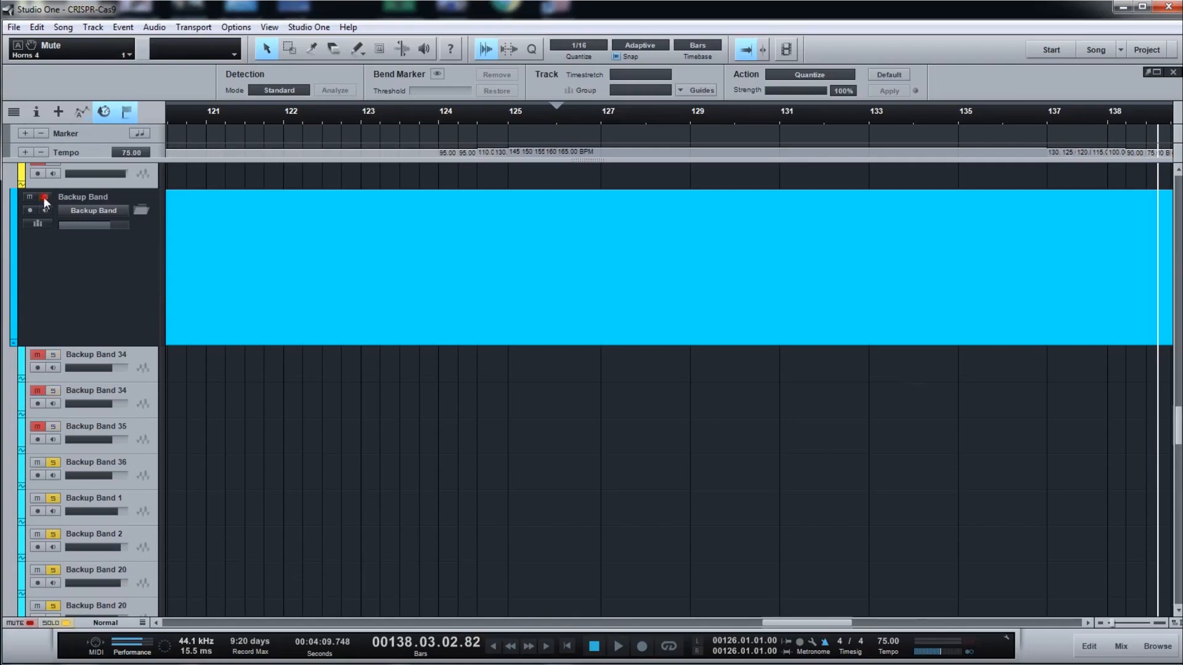
Expand the Chordettes 2 folder below the strings and solo it with the bars from 119 onward in view
left_click_drag(1180, 436, 1180, 610)
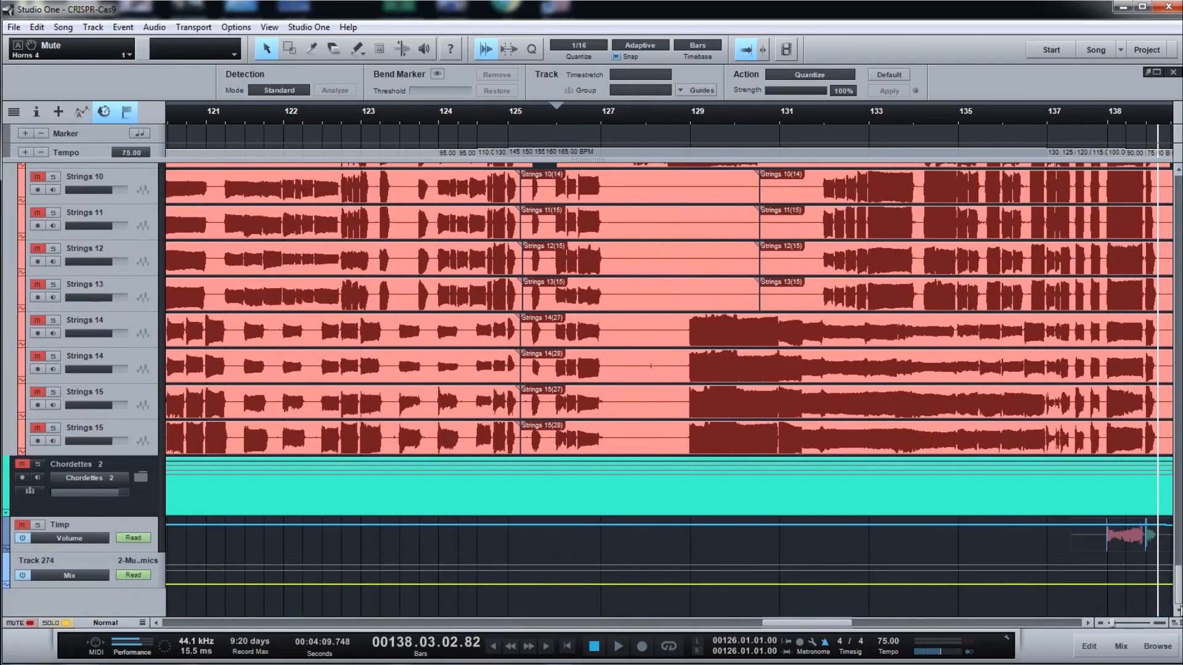
left_click(140, 479)
scroll(379, 529, "down", 3)
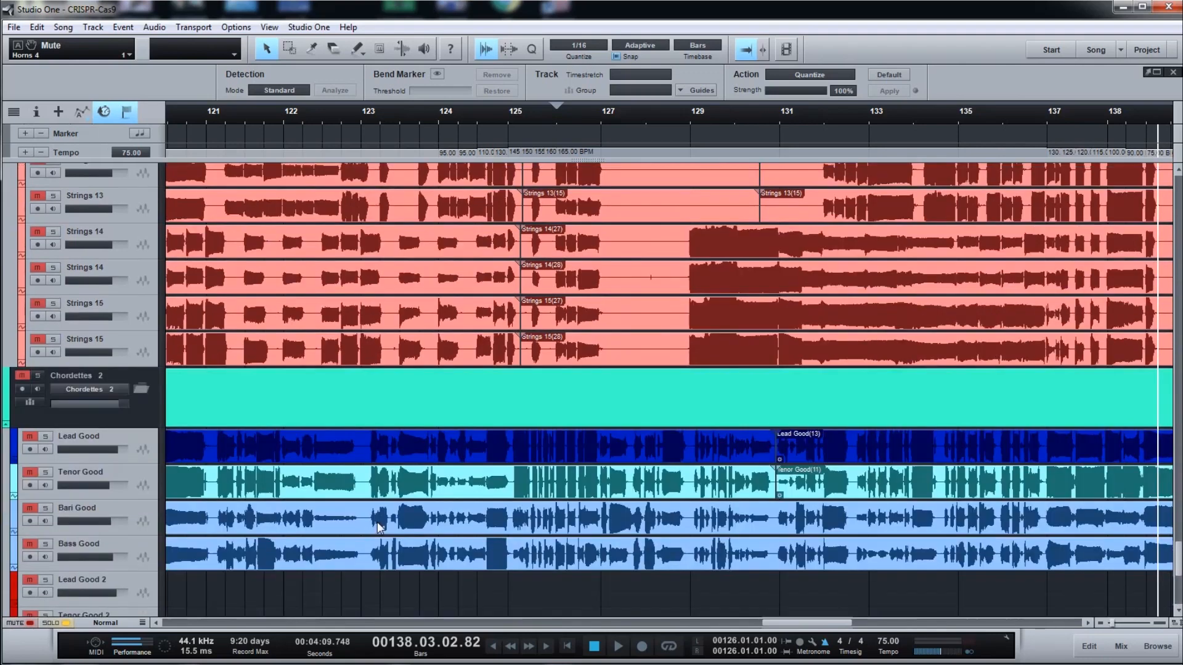
left_click_drag(828, 625, 811, 628)
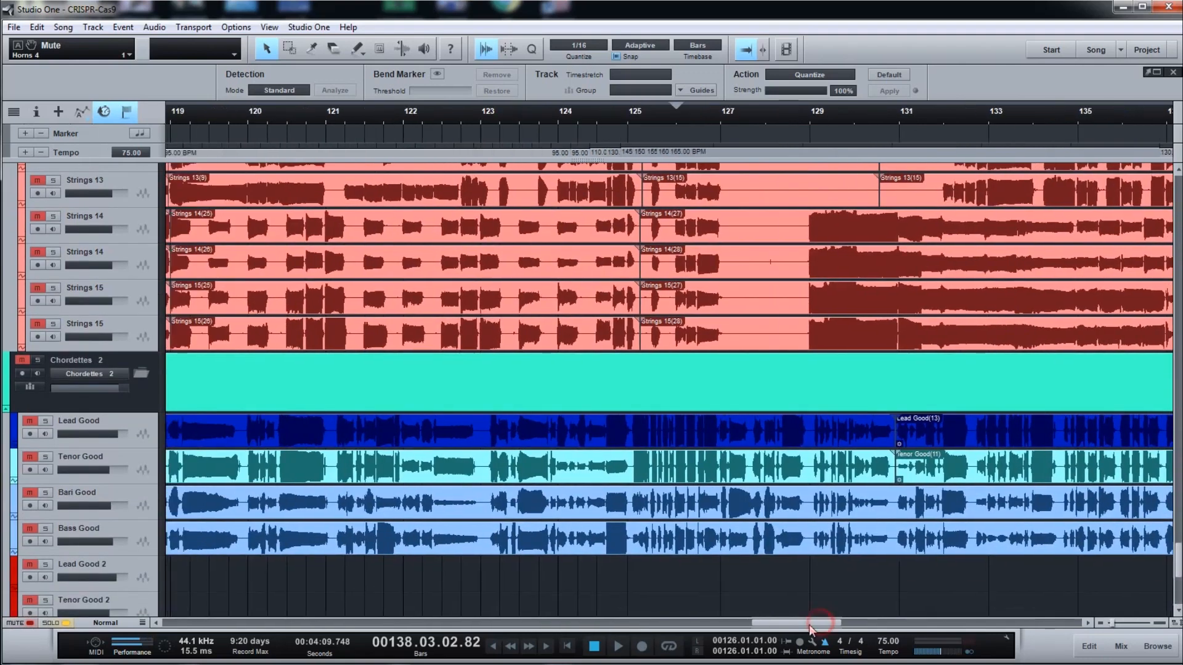
left_click(37, 361)
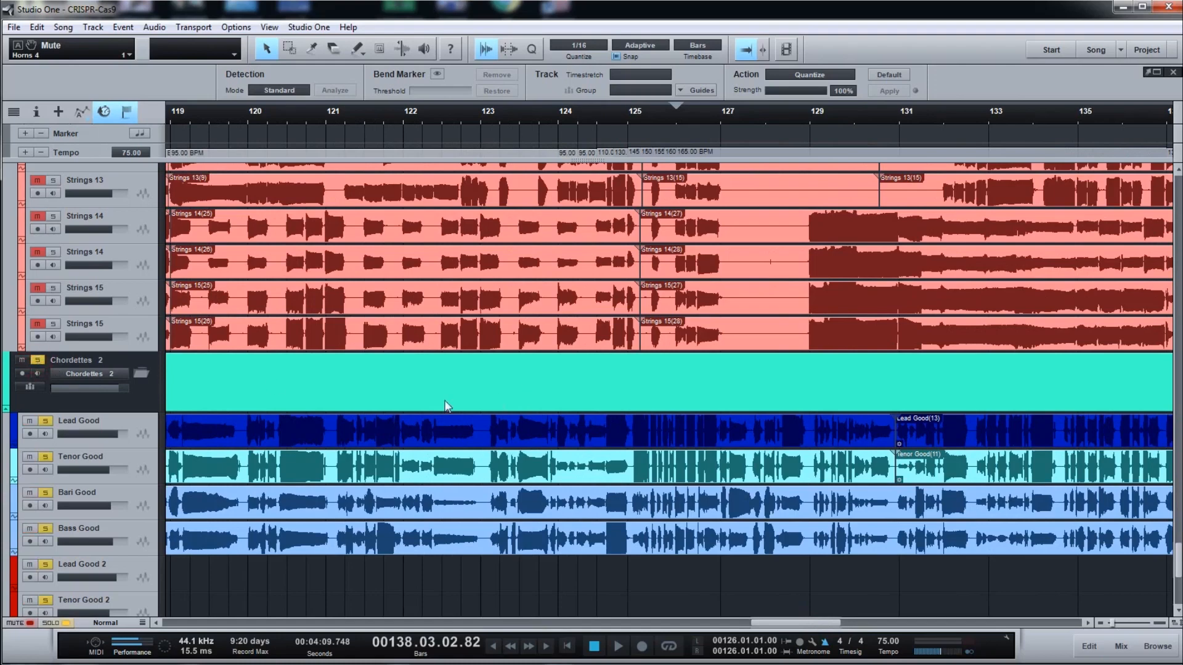
Play the soloed Chordettes 2 tracks on their own from bar 123 into bar 128
scroll(689, 443, "down", 1)
scroll(690, 444, "up", 4)
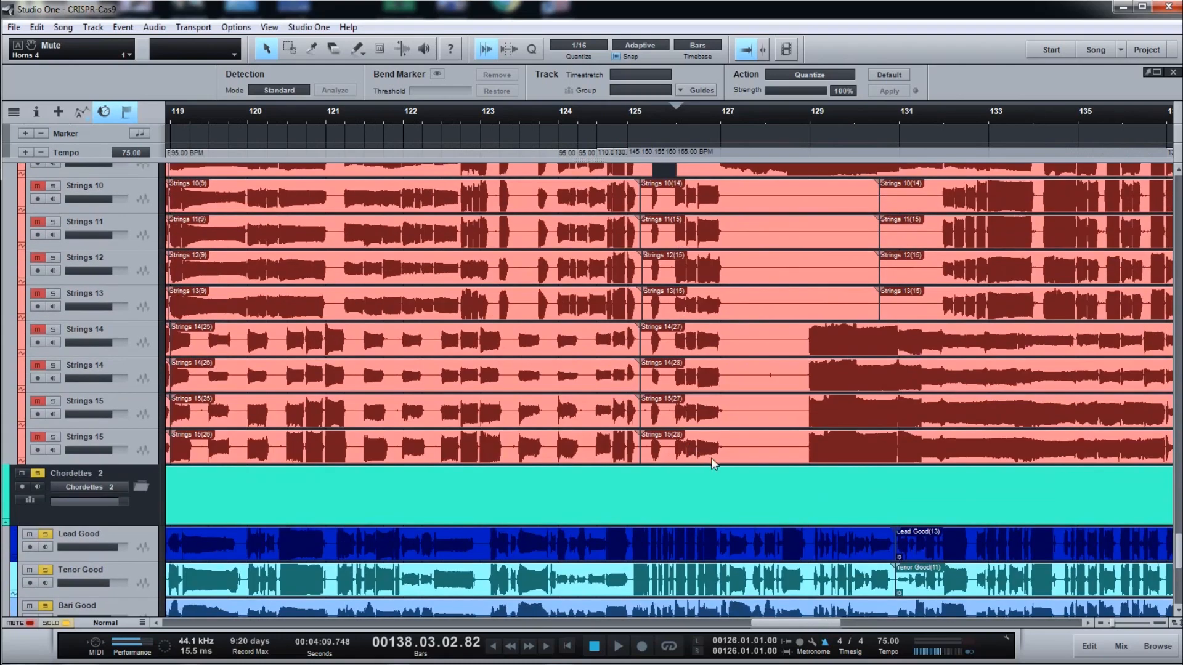
left_click(480, 114)
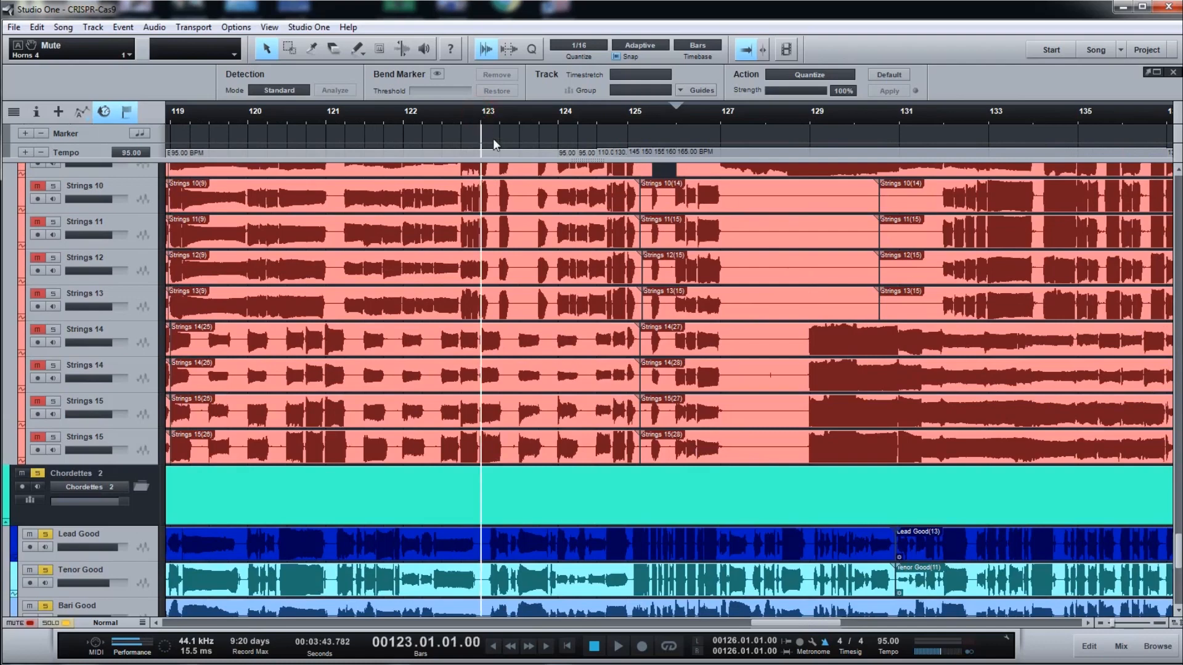
scroll(829, 455, "down", 3)
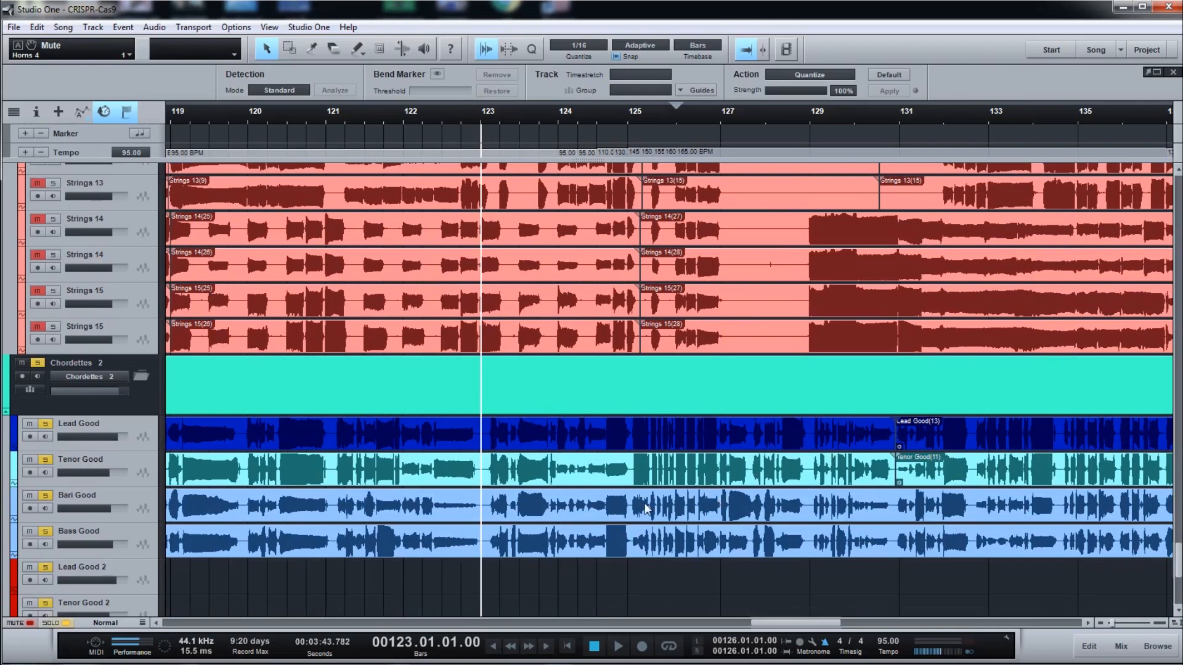
key("space")
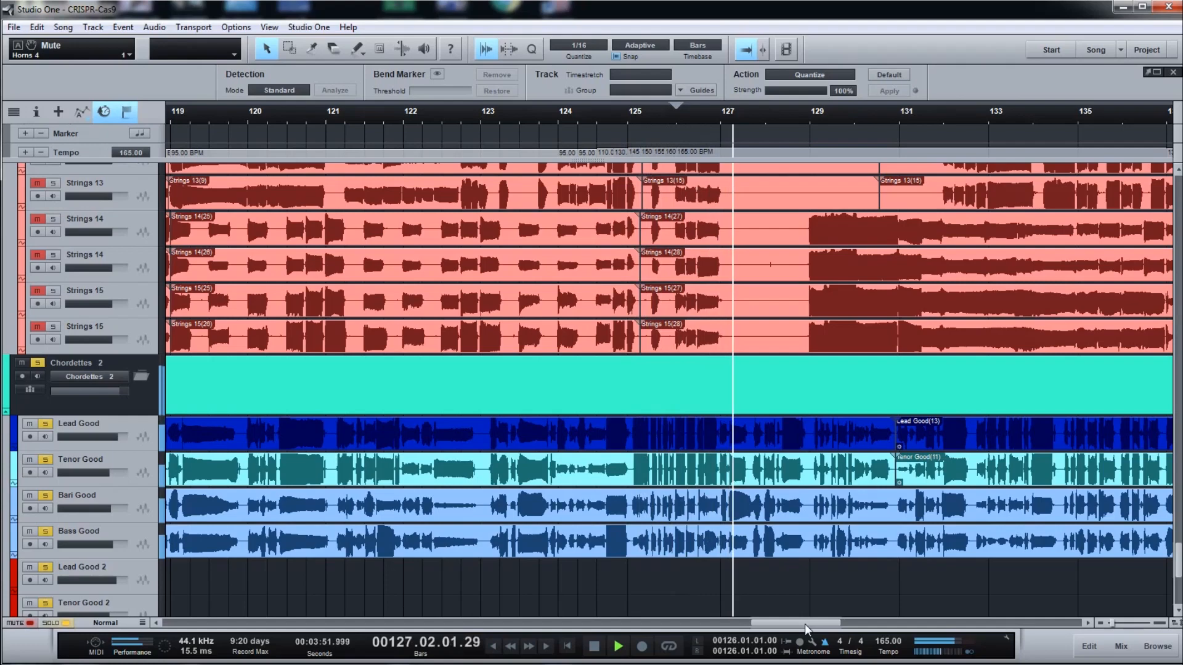
key("space")
Play the soloed Chordettes 2 tracks from beat 4 of bar 128 to the end of bar 138
left_click_drag(806, 628, 838, 629)
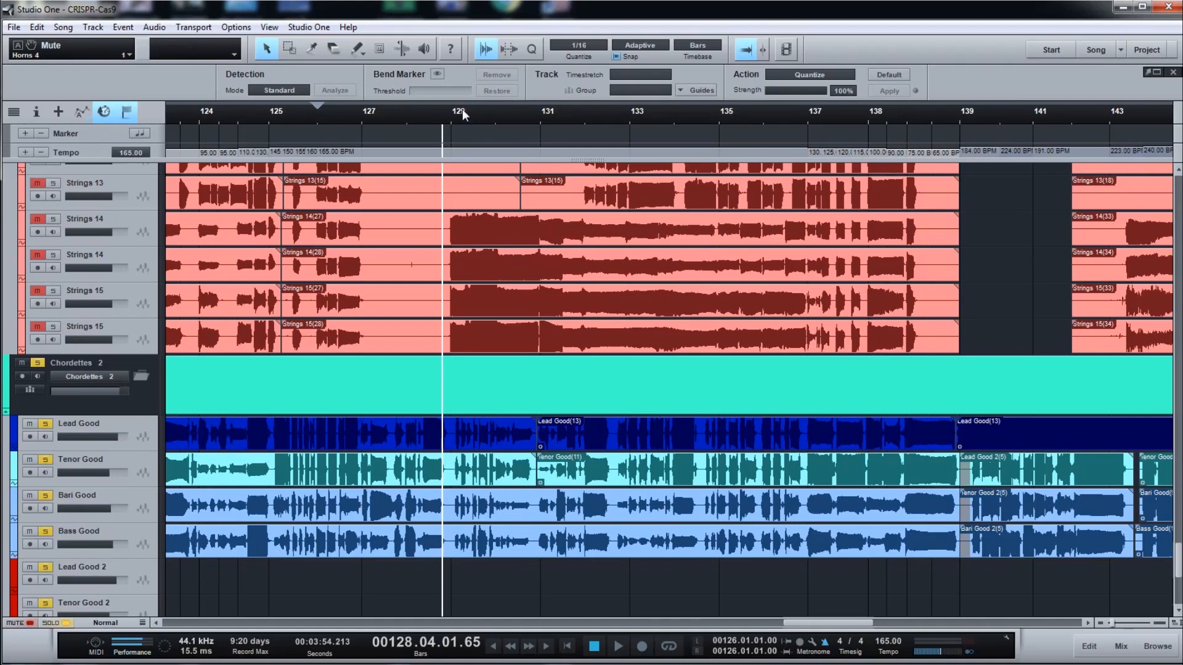
left_click(448, 123)
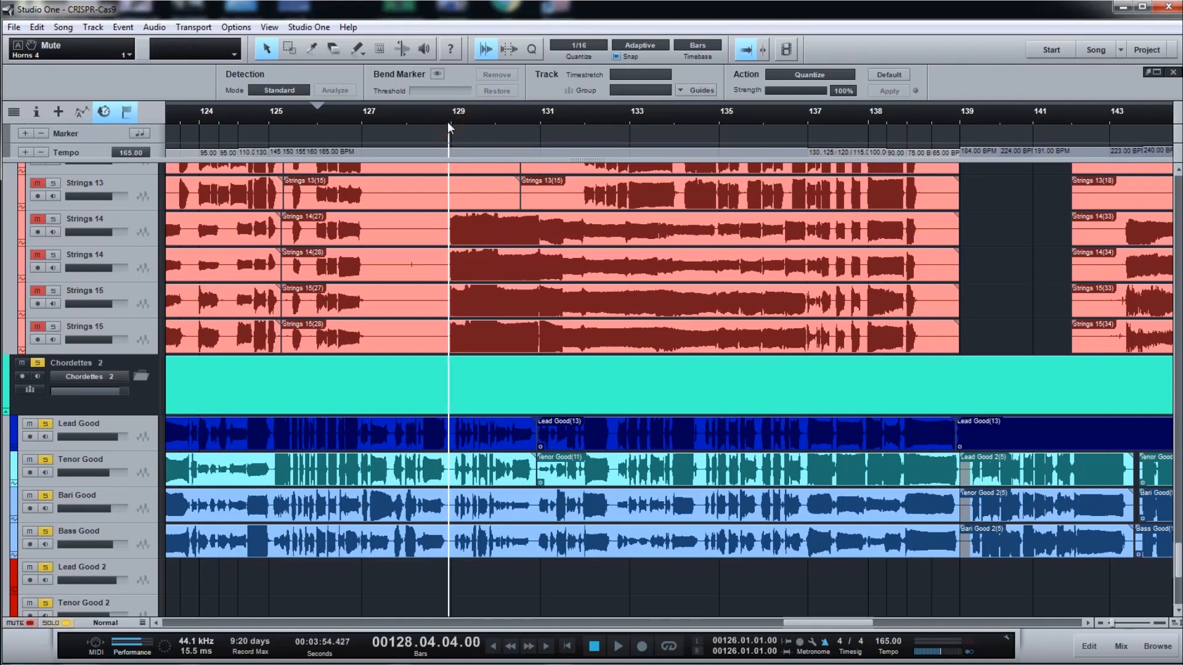
key("space")
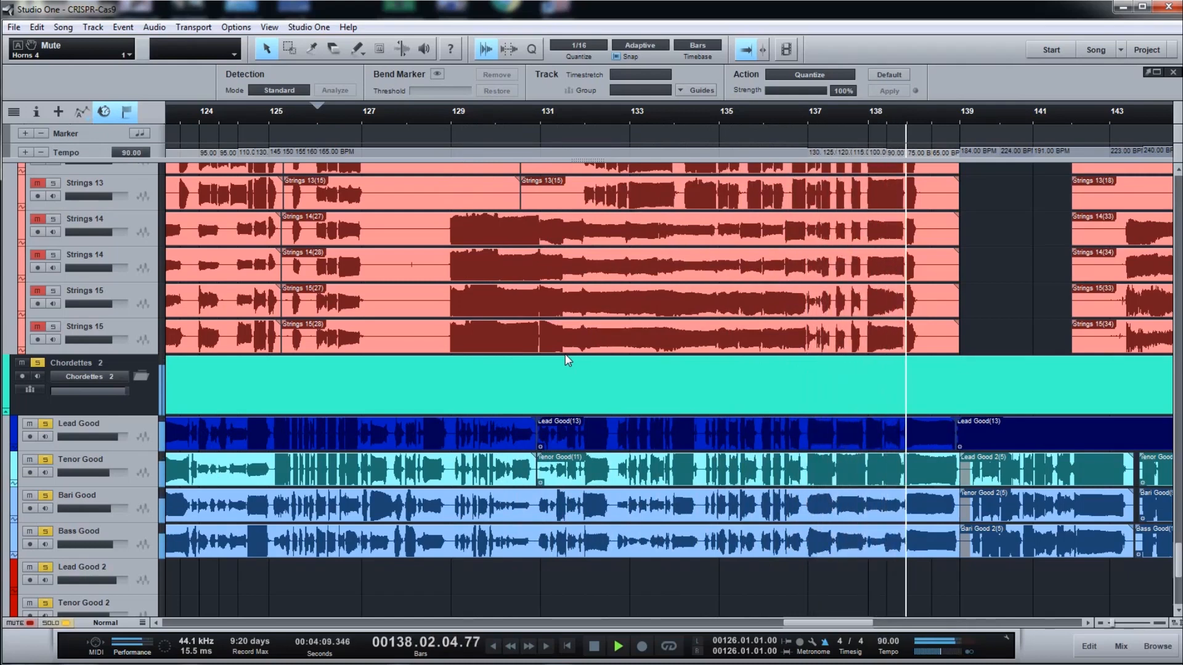
key("space")
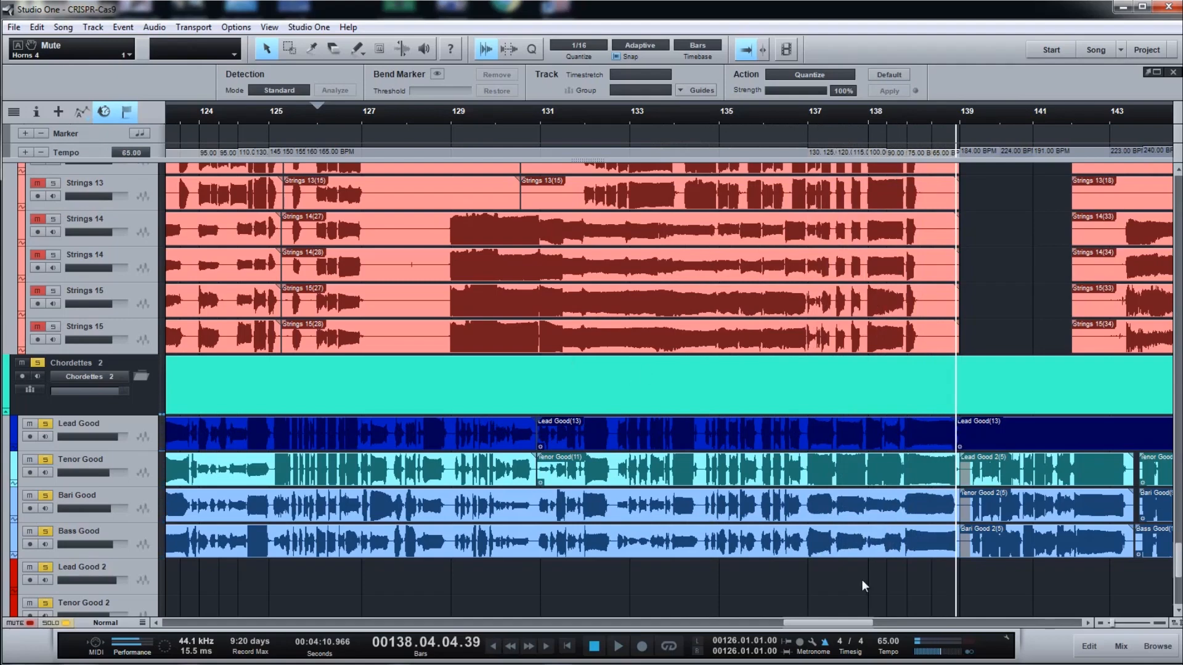
Find the Key Change Lead, Tenor, Bari and Bass tracks and play them soloed from bar 65 beat 4 to bar 81
left_click_drag(842, 628, 531, 627)
scroll(513, 478, "down", 5)
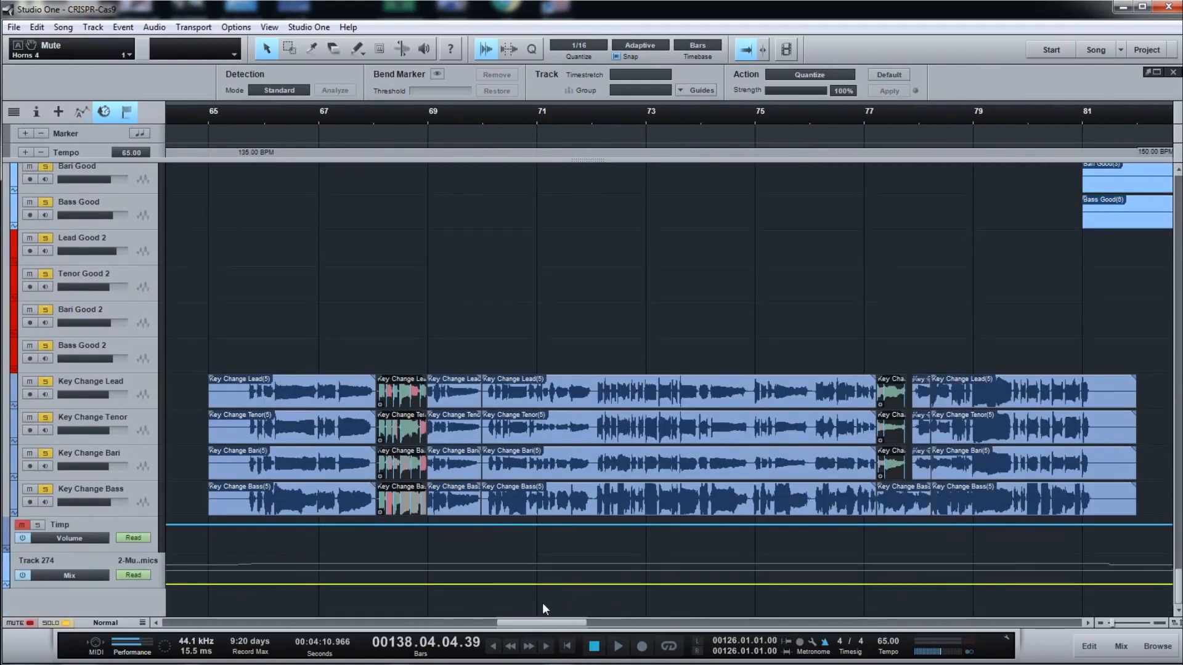
scroll(544, 609, "up", 1)
mouse_move(542, 623)
left_mouse_down()
mouse_move(533, 623)
mouse_move(542, 626)
left_mouse_up()
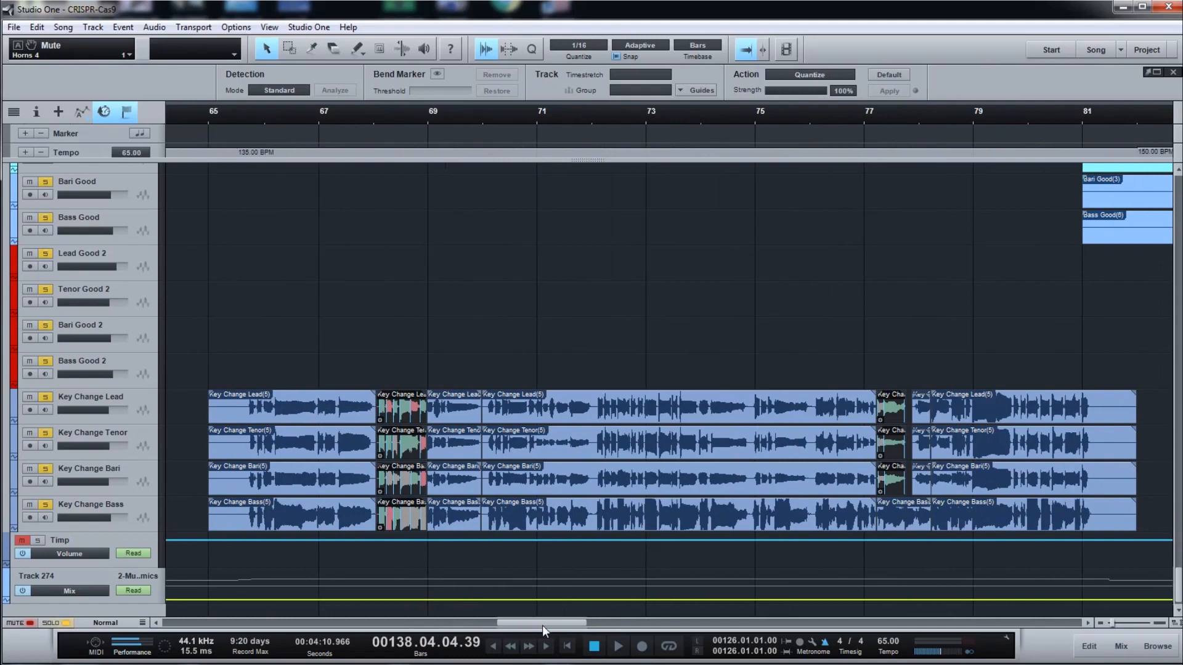
left_click(260, 117)
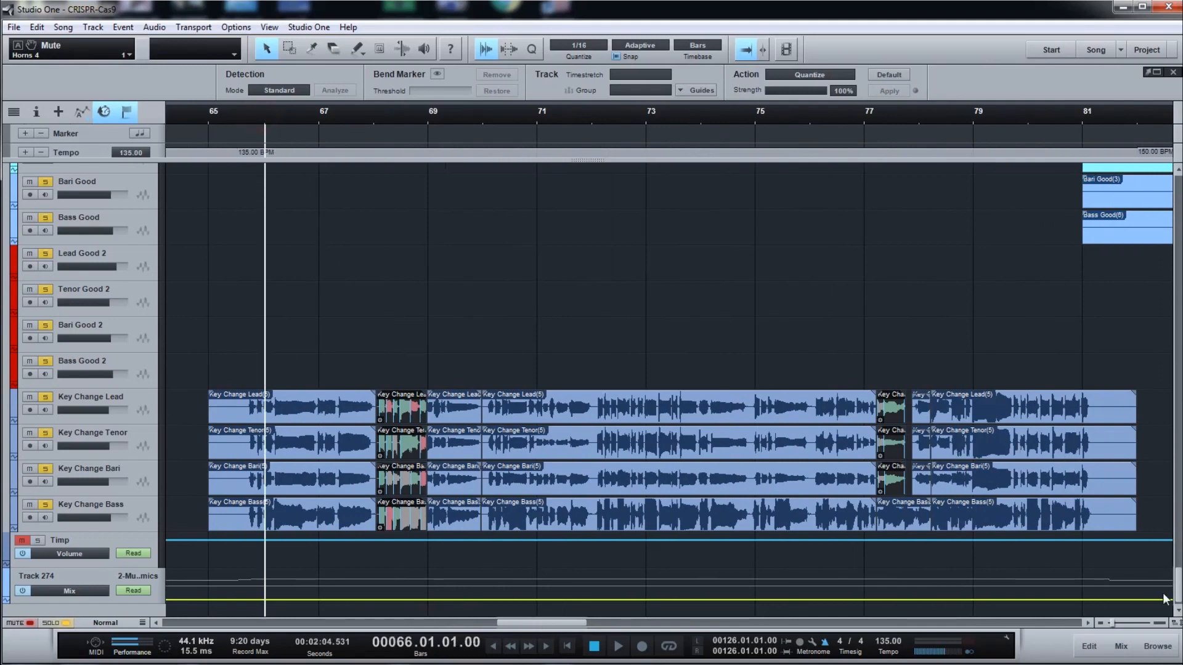
left_click_drag(1177, 590, 1178, 595)
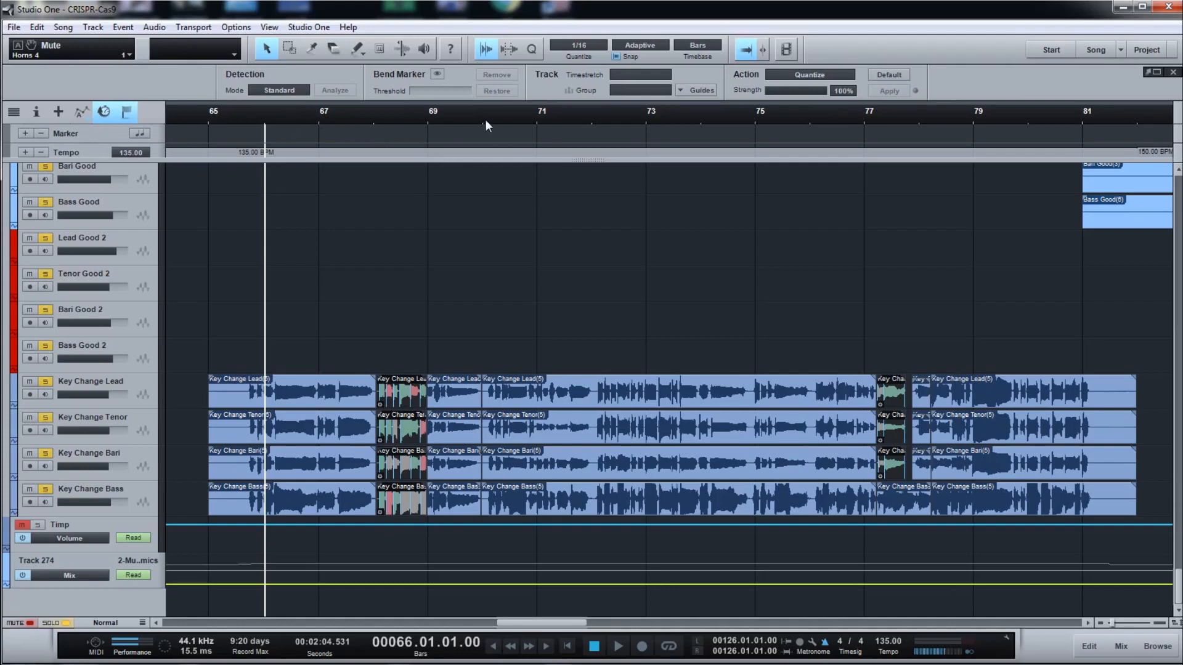
left_click(245, 122)
left_click(249, 121)
left_click(248, 119)
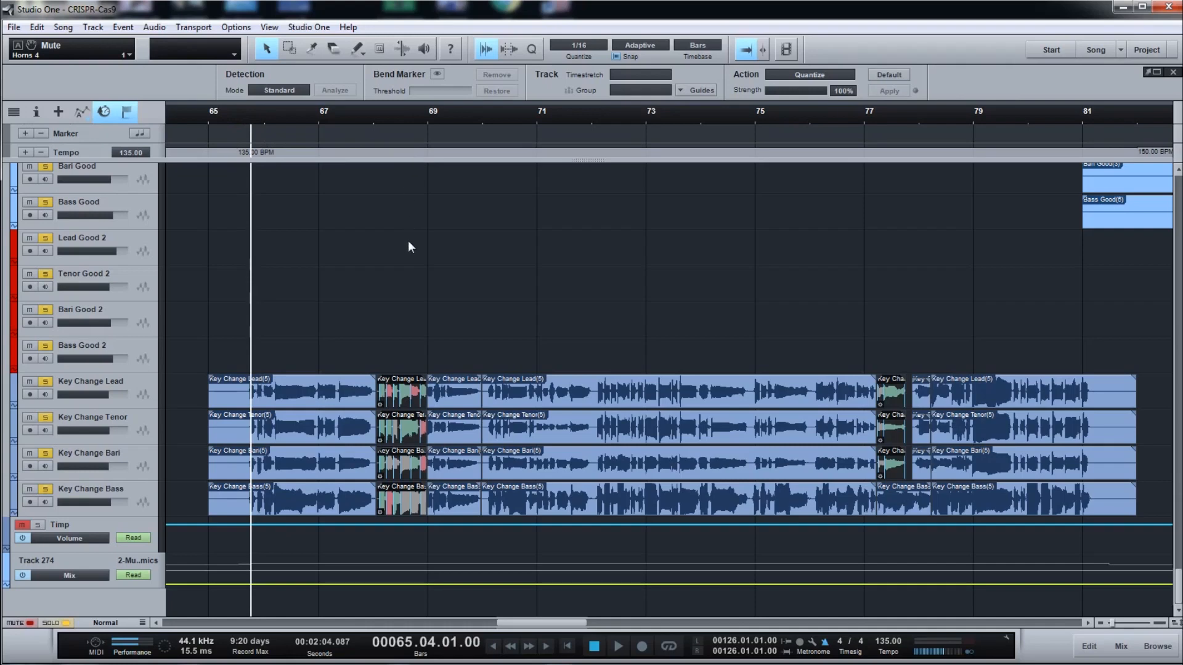
key("space")
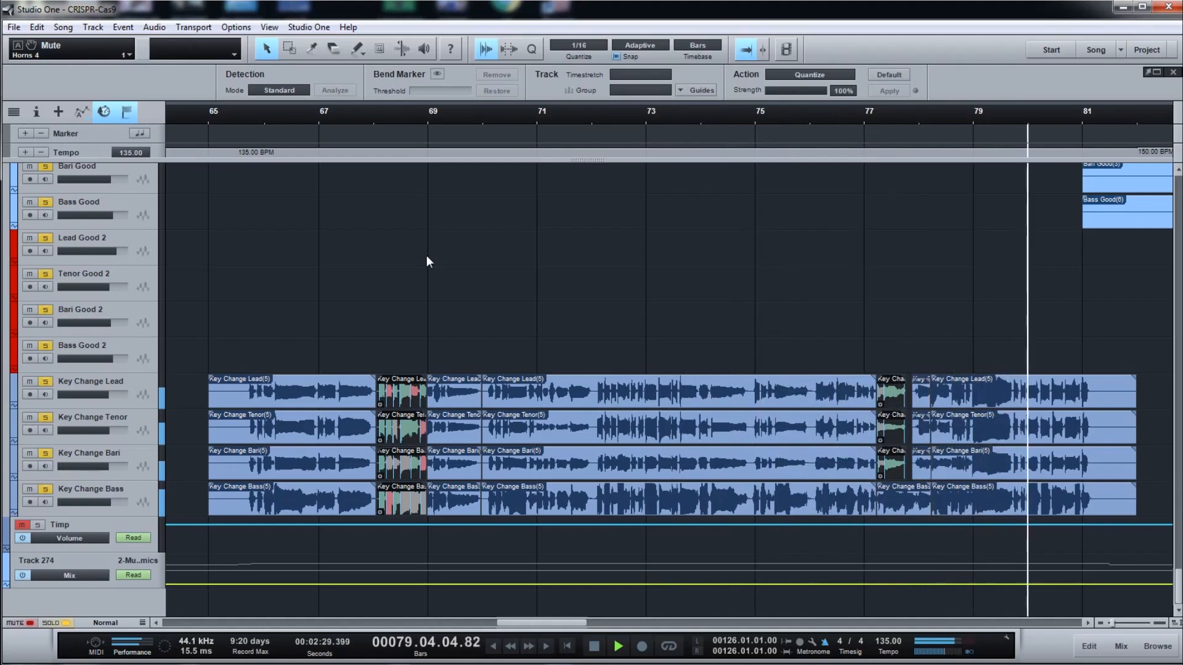
key("space")
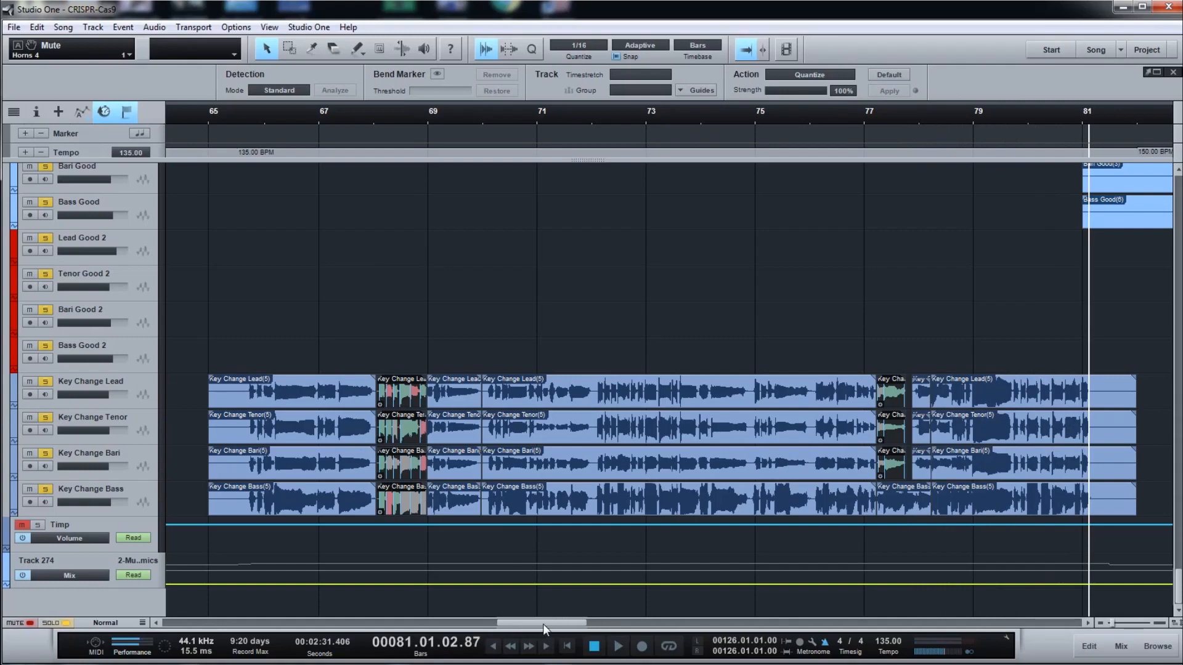
Clear all current solos, solo the Timp track and play its hit from about bar 138
left_click_drag(542, 623, 878, 561)
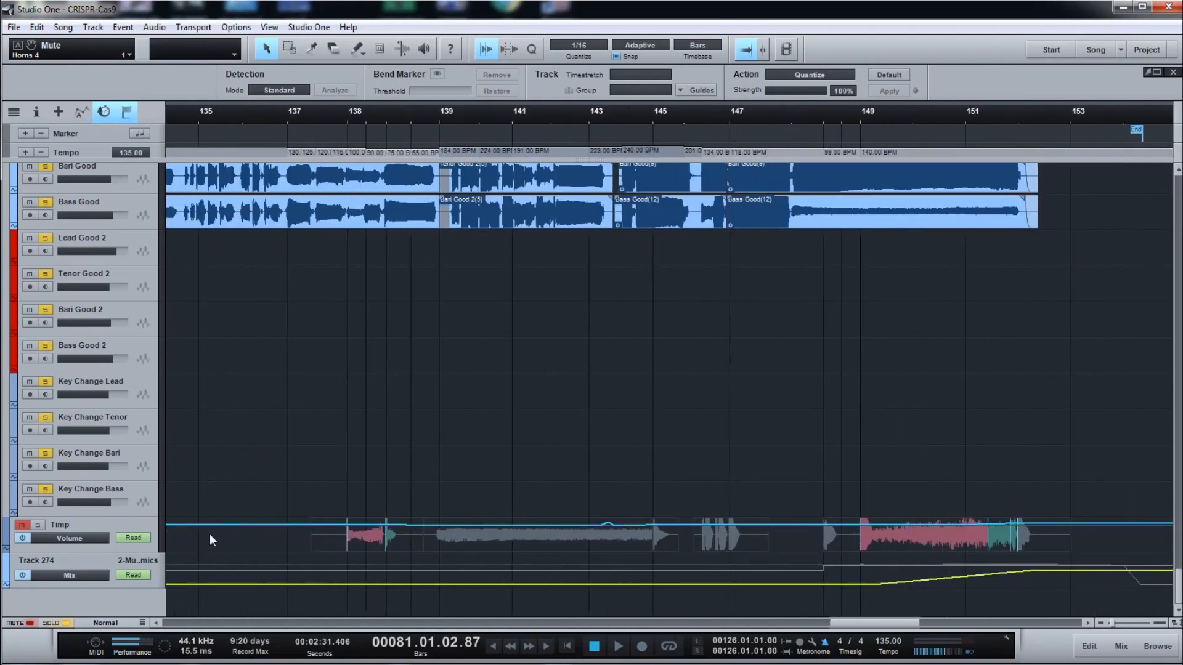
left_click(47, 623)
left_click(39, 524)
left_click(344, 115)
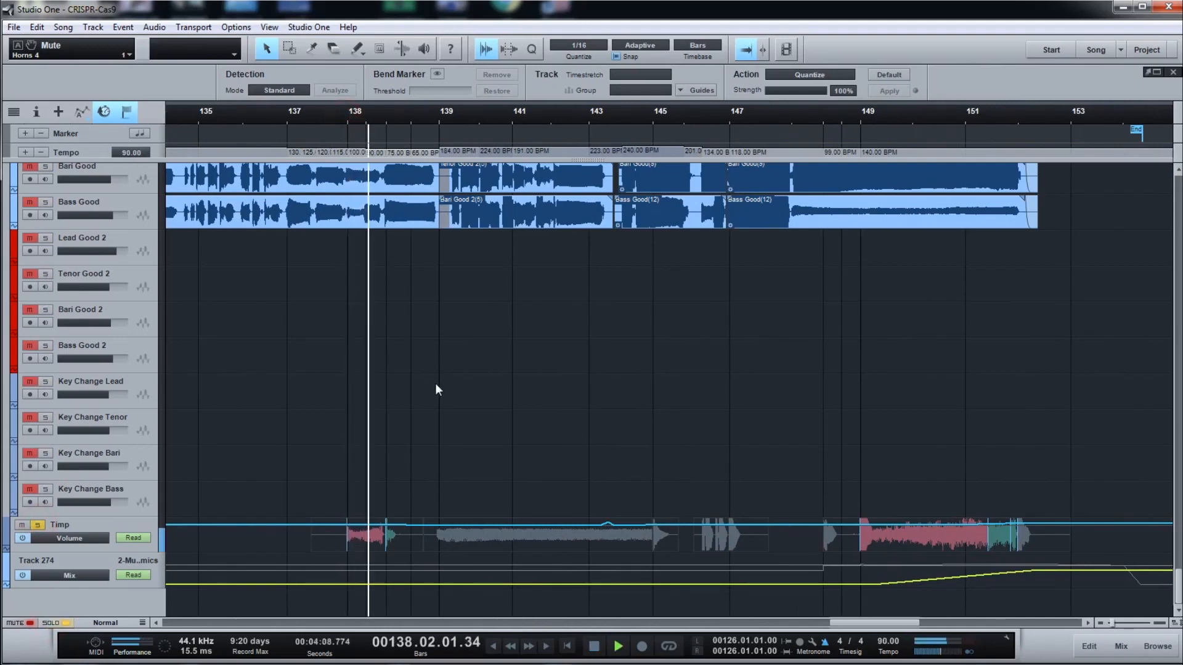
key("space")
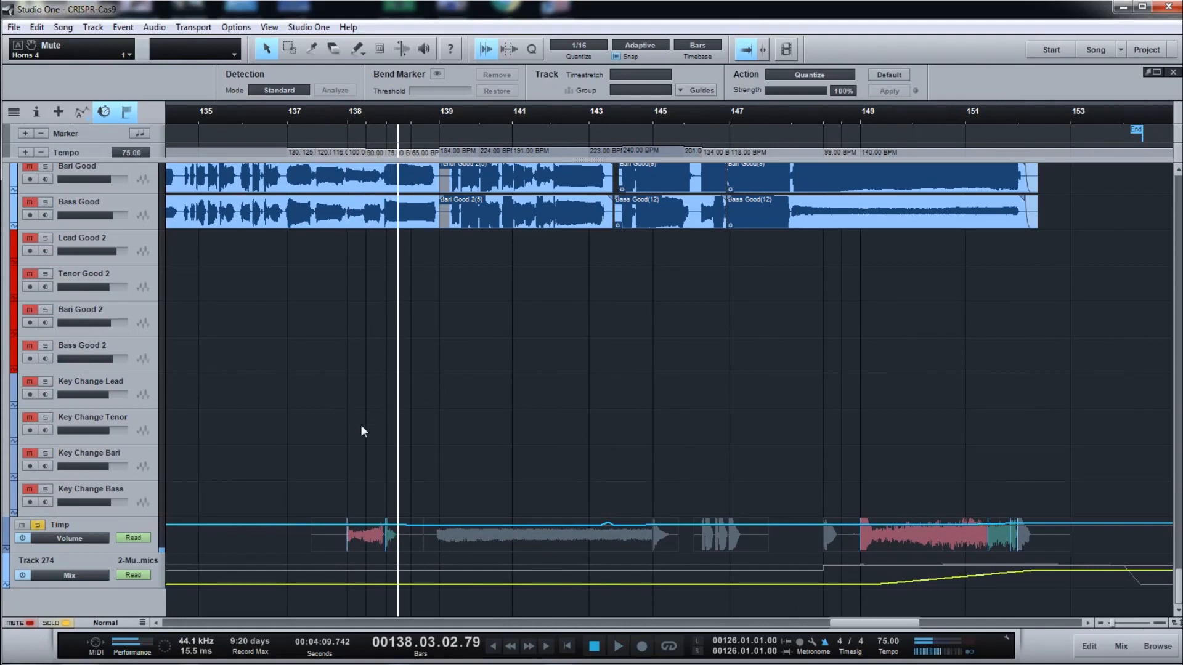
Solo the Chordettes 2 folder together with the Timp track and play both from bar 137 through bar 138
scroll(361, 430, "up", 1)
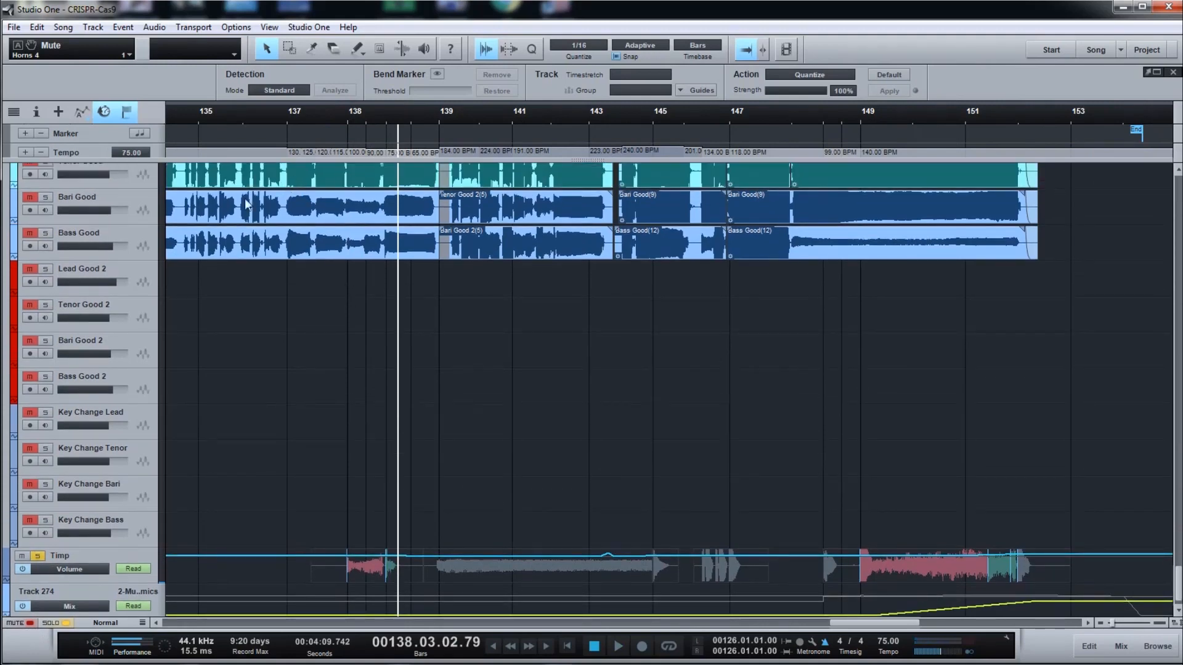
scroll(291, 338, "up", 2)
scroll(285, 279, "up", 1)
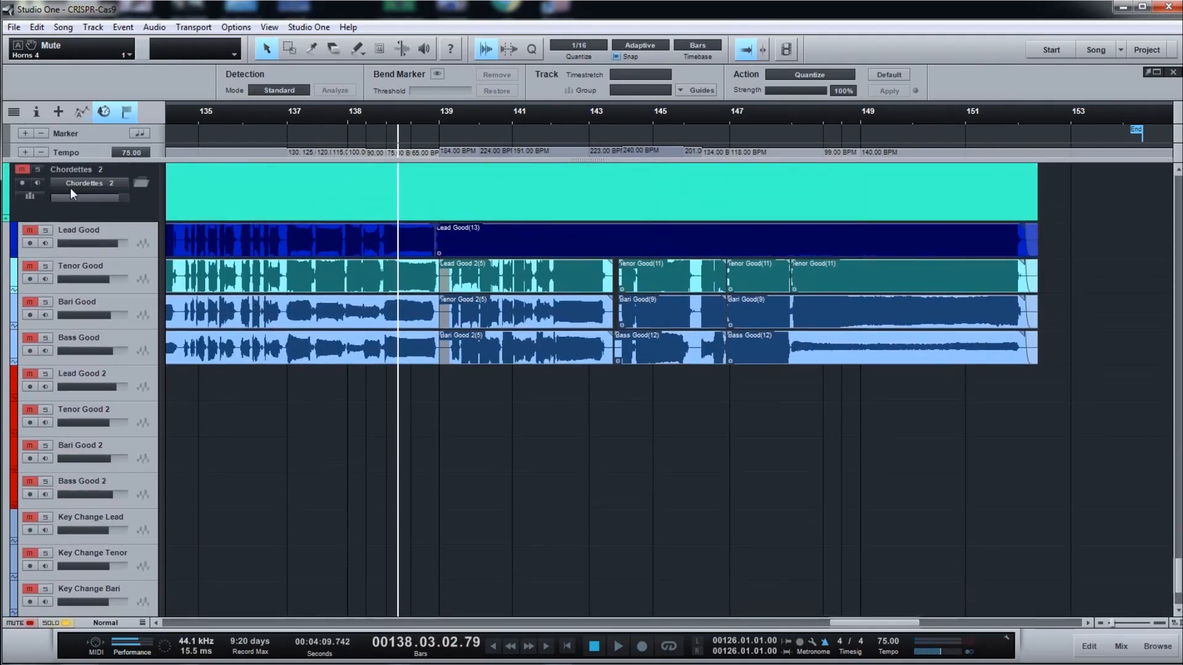
left_click(38, 169)
left_click(286, 117)
key("space")
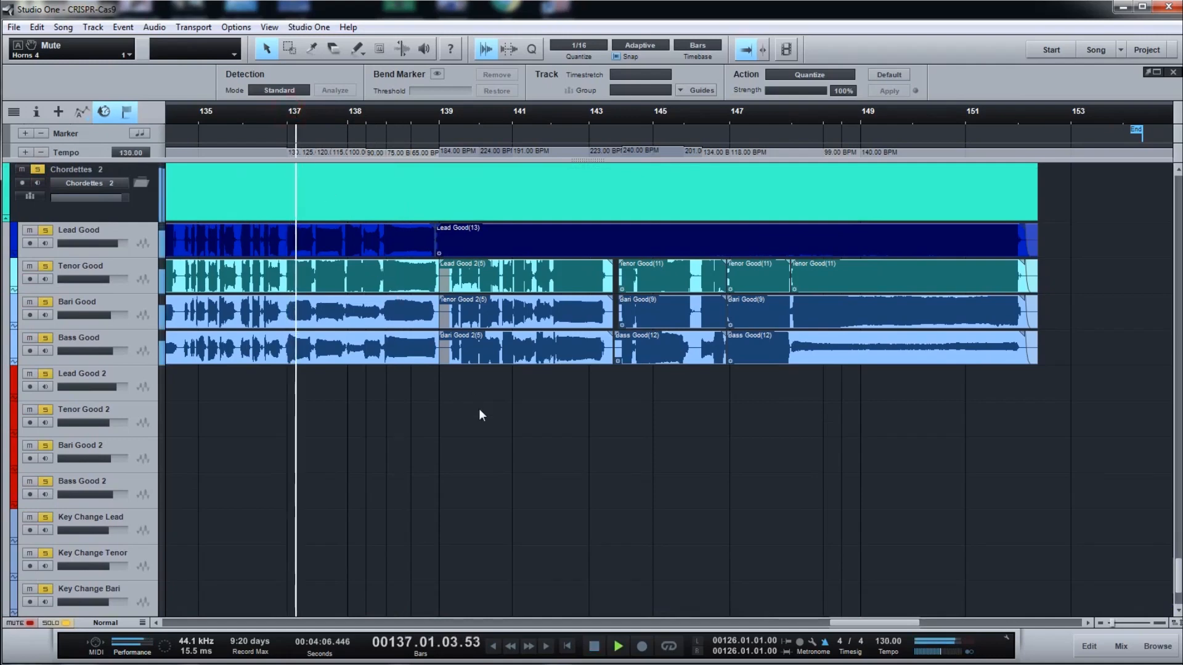
scroll(478, 409, "down", 4)
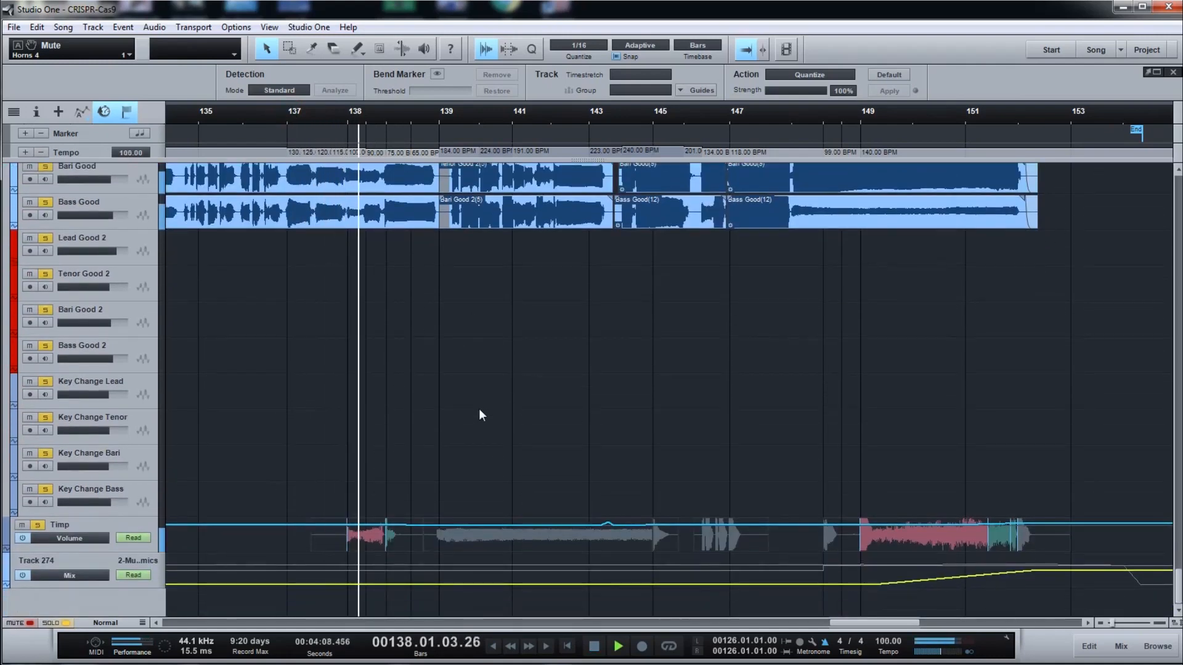
key("space")
Play the soloed Chordettes 2 and Timp tracks from bar 139 into bar 152
scroll(457, 445, "up", 1)
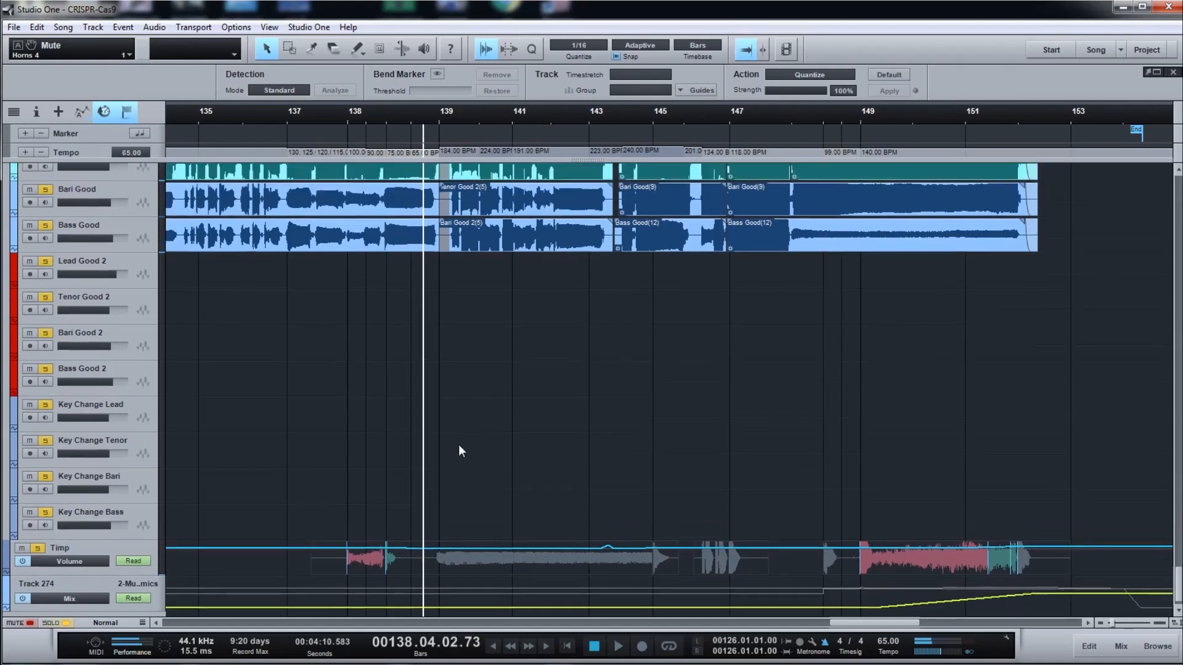
left_click(438, 113)
key("space")
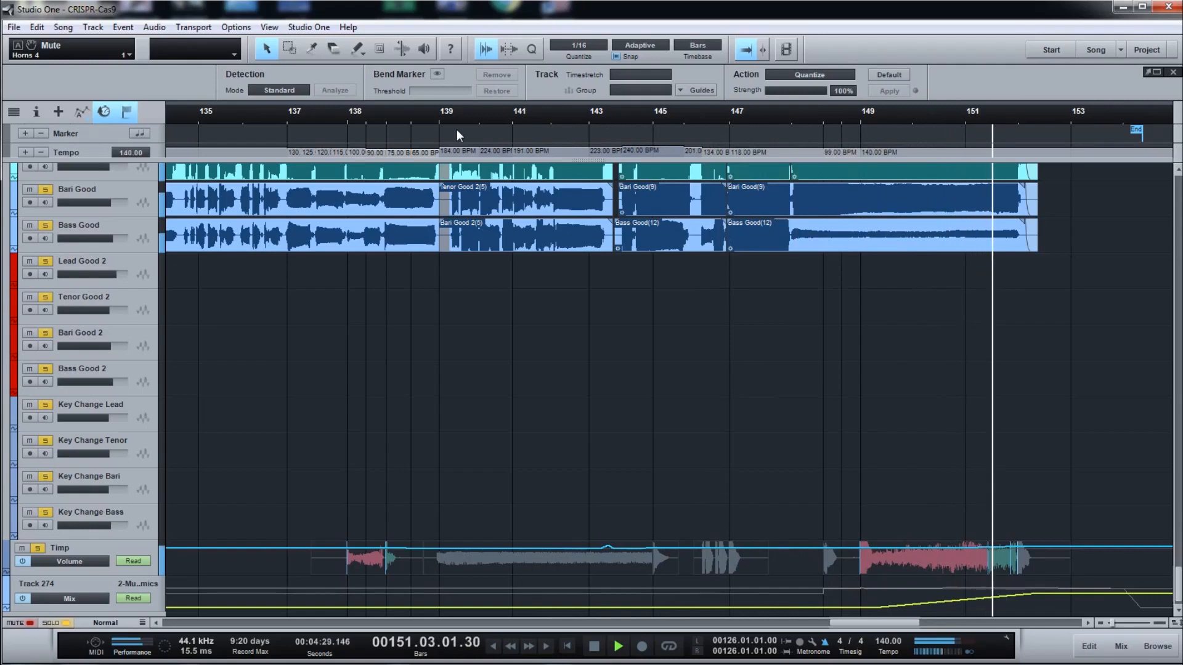
key("space")
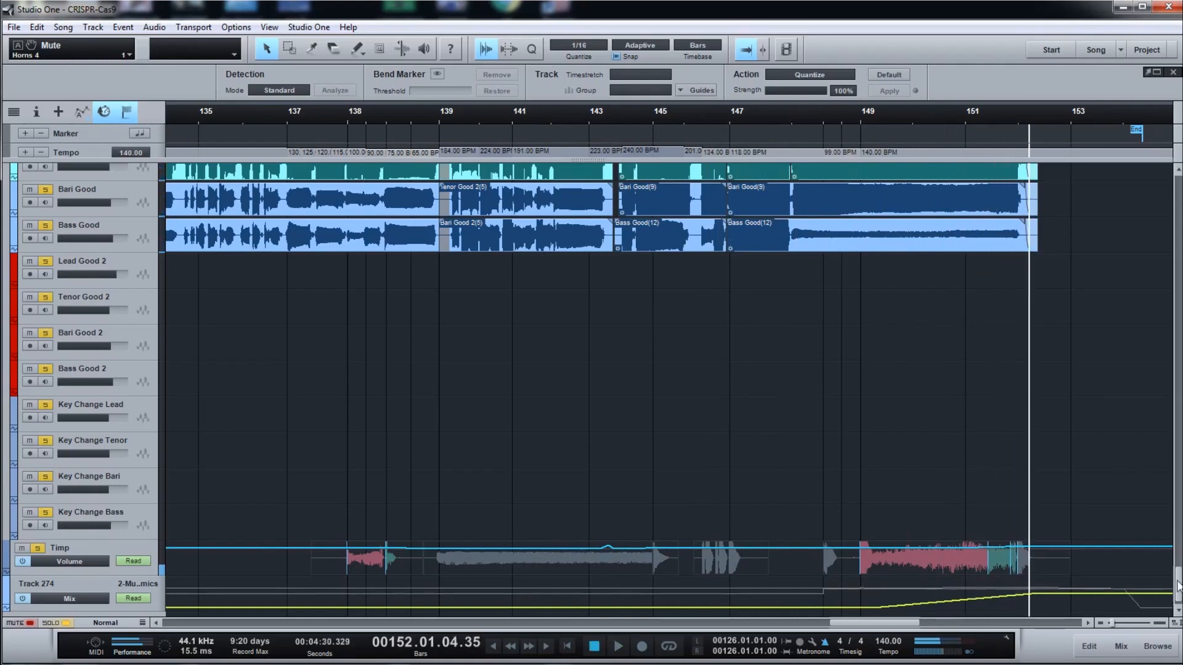
Bring the Chordettes 2 folder back into view and place the playhead at bar 138 beat 4
left_click_drag(1177, 588, 1177, 571)
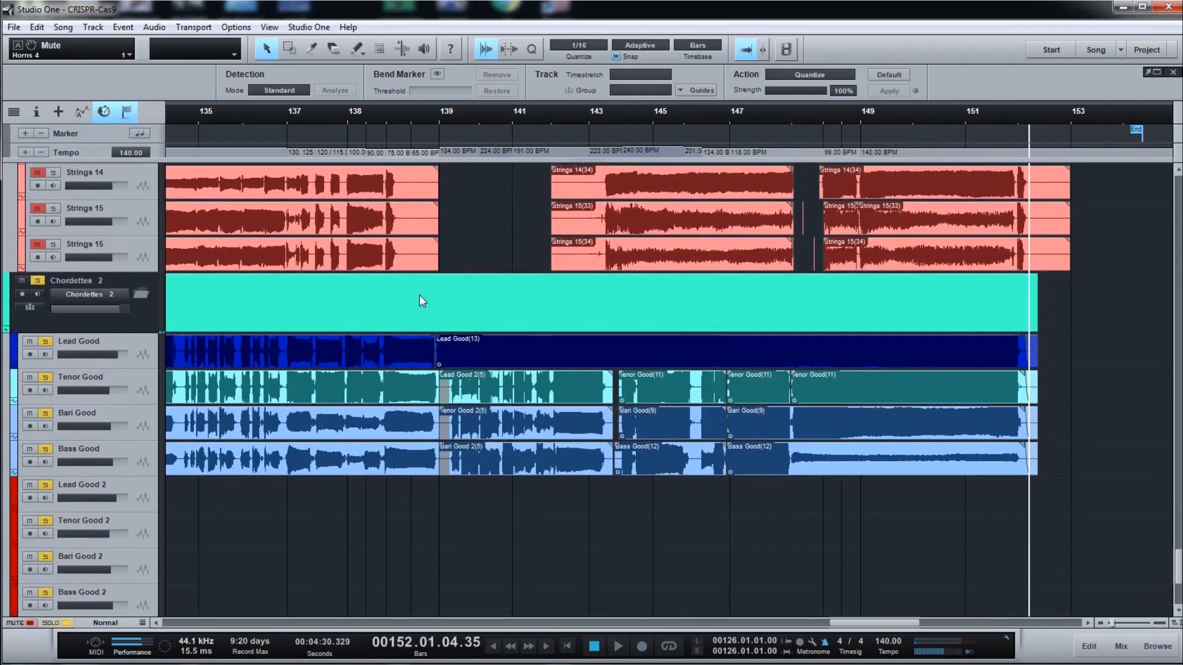
left_click(441, 119)
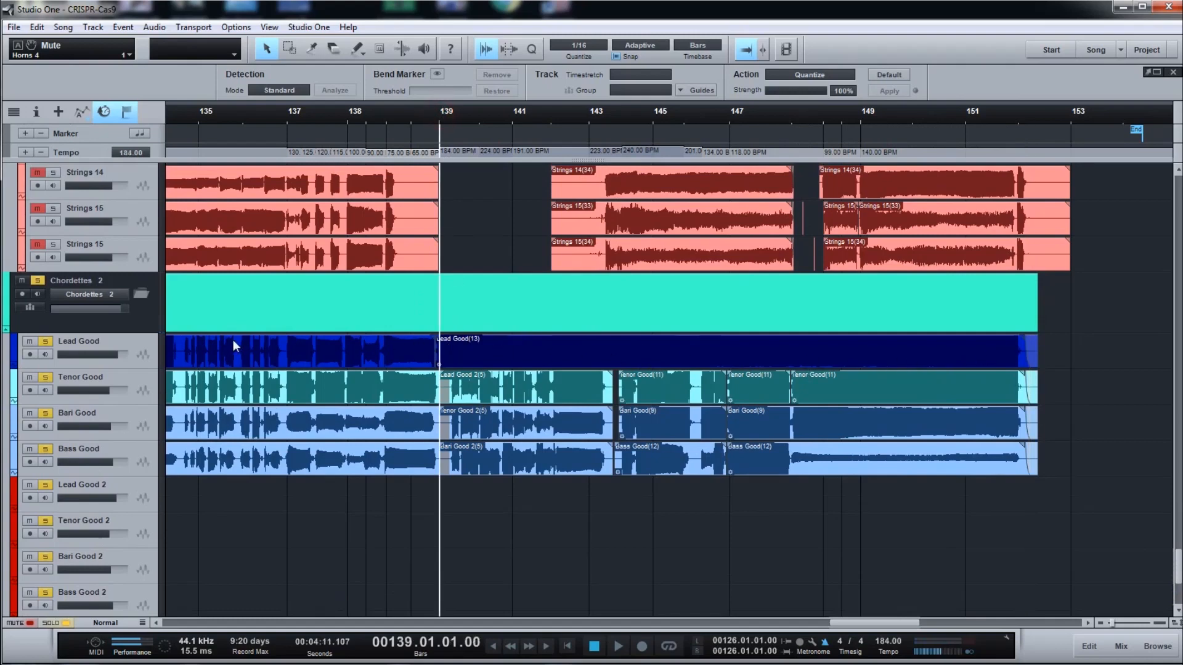
left_click(412, 116)
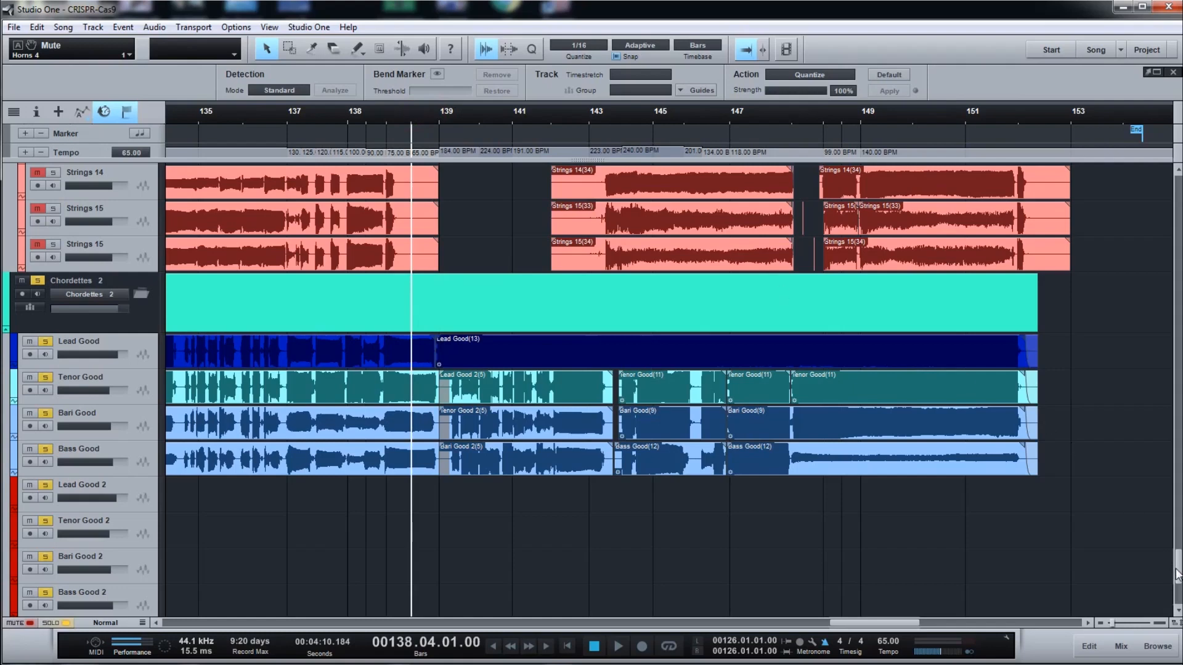
Look over the whole arrangement from the Chordettes tracks up to the Backup Band tracks, and examine Backup Band 20 to 27 around bars 97 to 129
scroll(1177, 573, "up", 2)
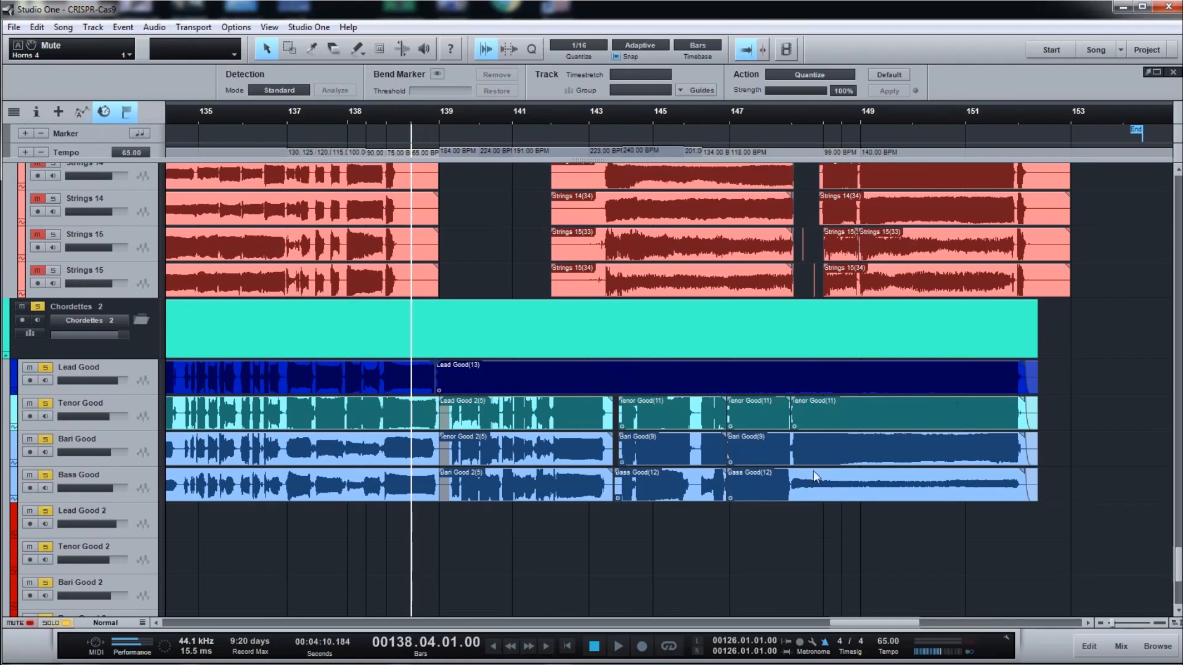
left_click_drag(849, 624, 827, 627)
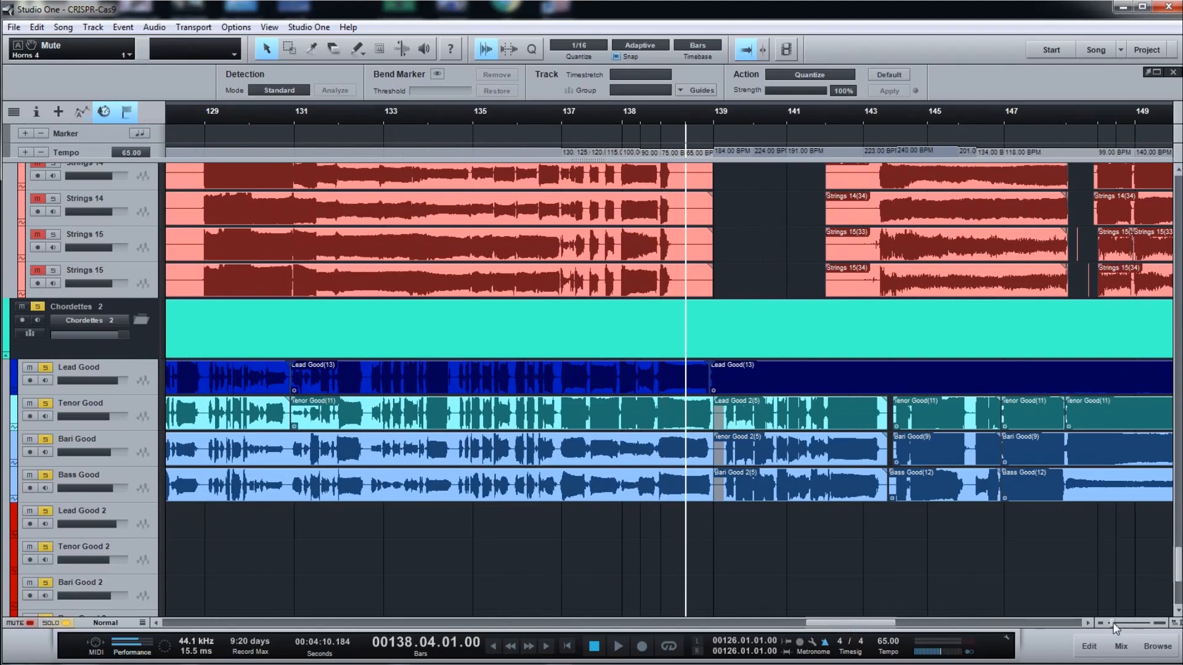
left_click_drag(1113, 624, 1107, 625)
scroll(287, 346, "down", 3)
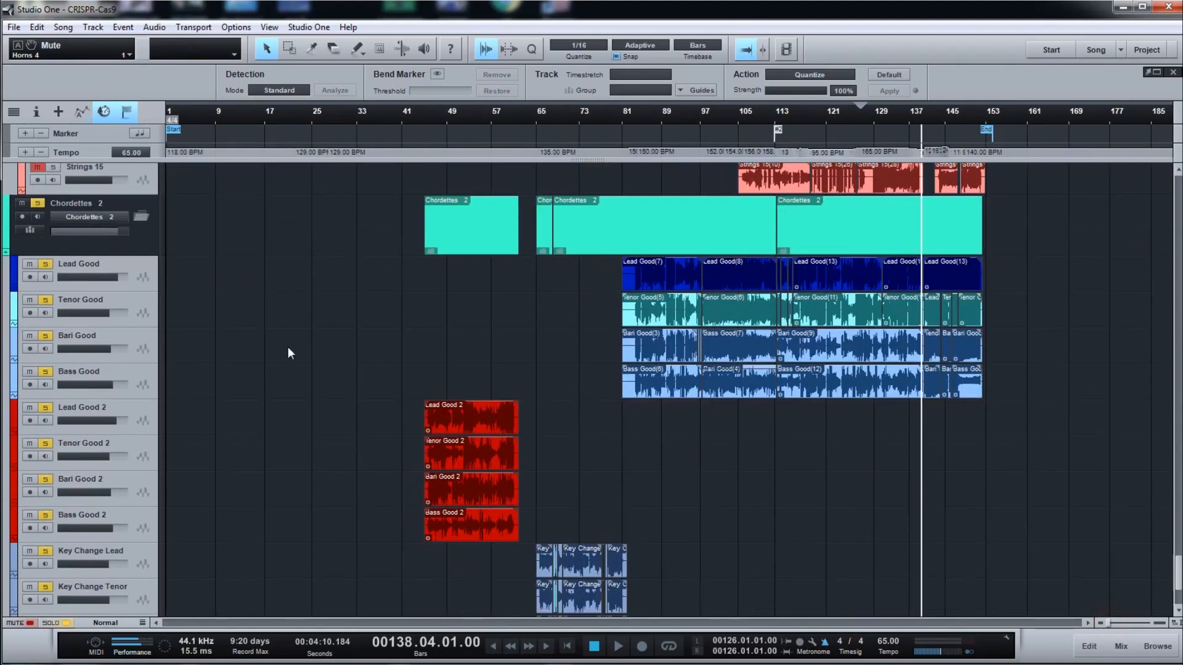
scroll(453, 449, "up", 9)
scroll(452, 456, "up", 15)
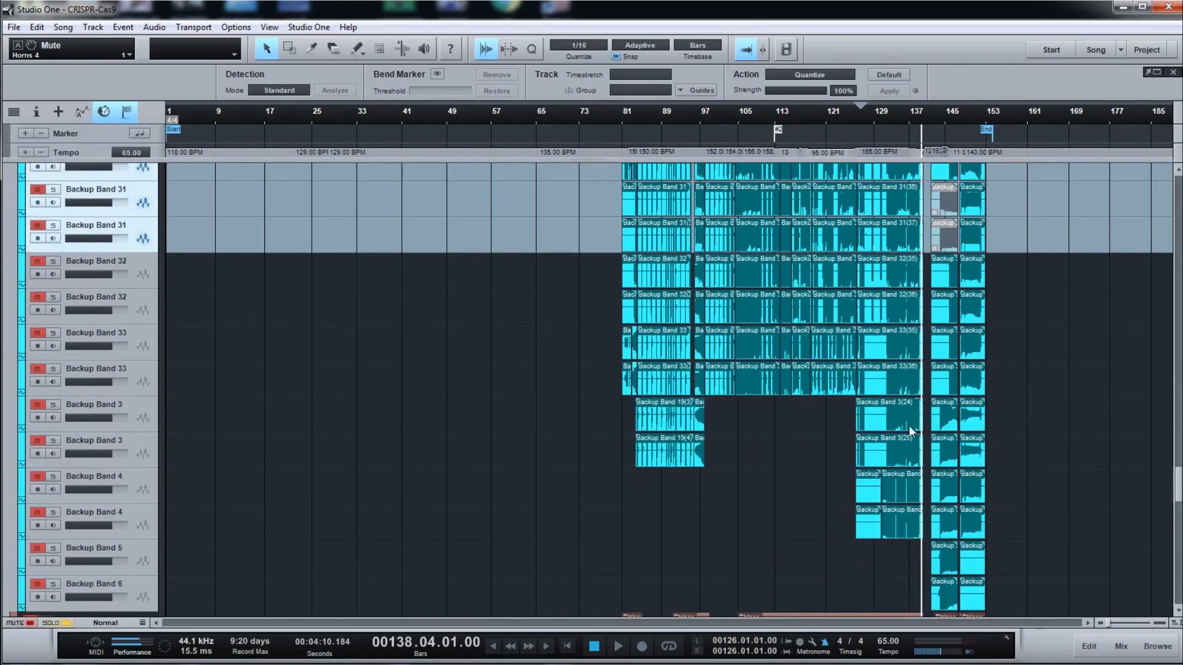
scroll(912, 431, "up", 10)
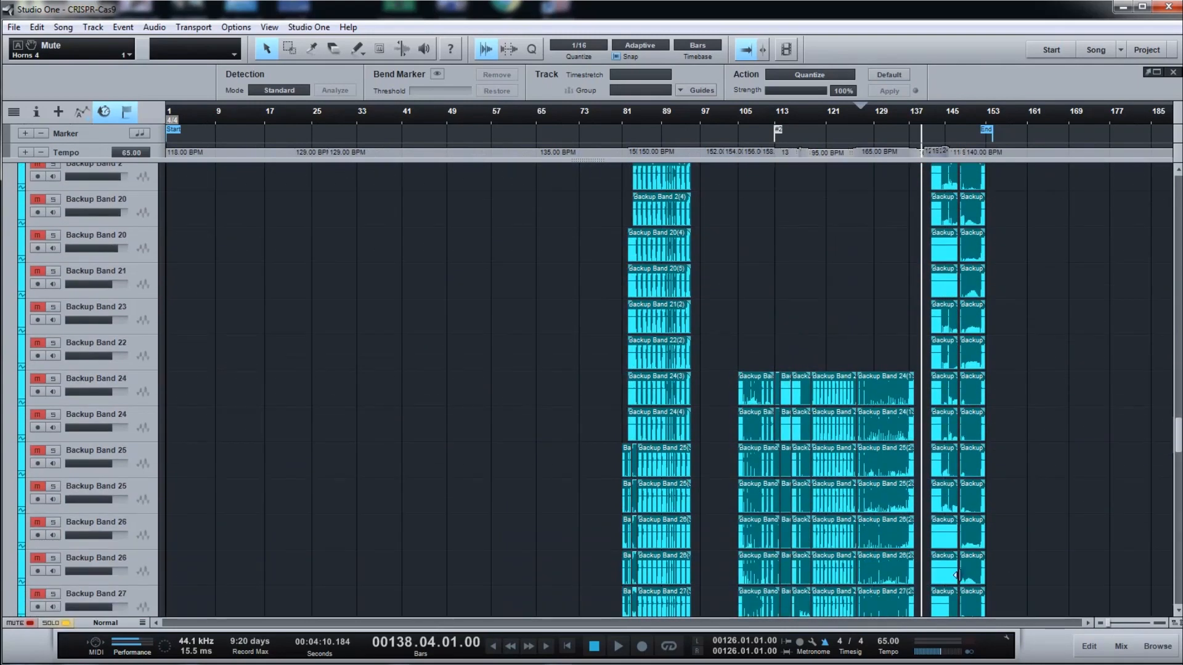
left_click(1117, 628)
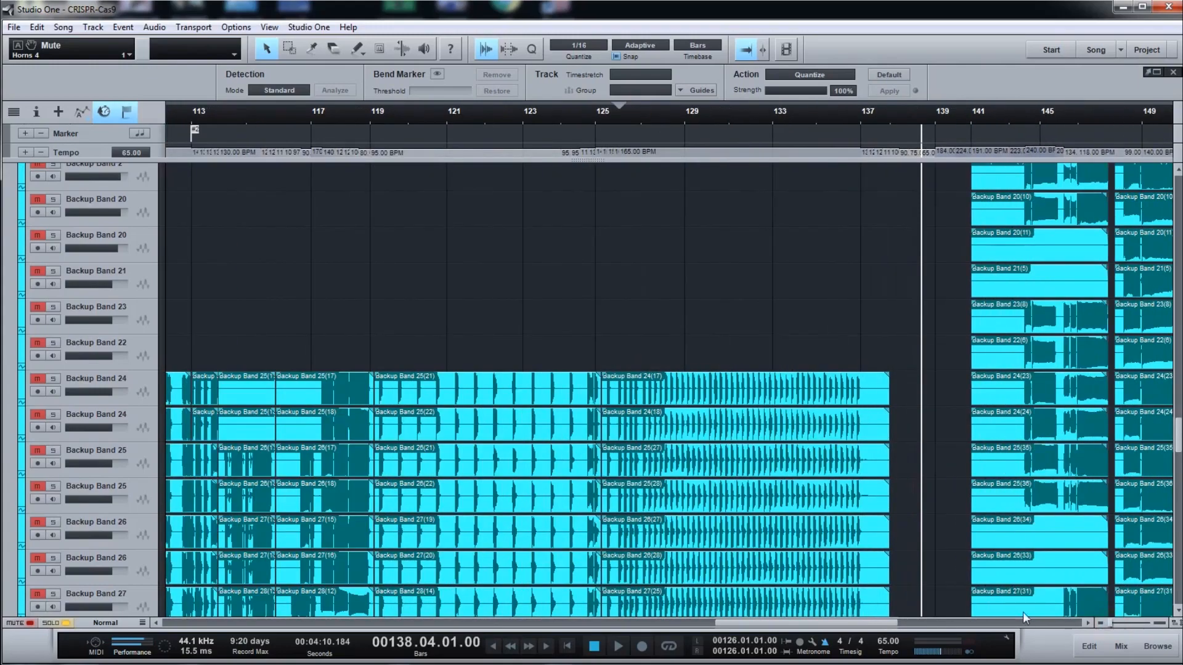
left_click_drag(858, 627, 782, 627)
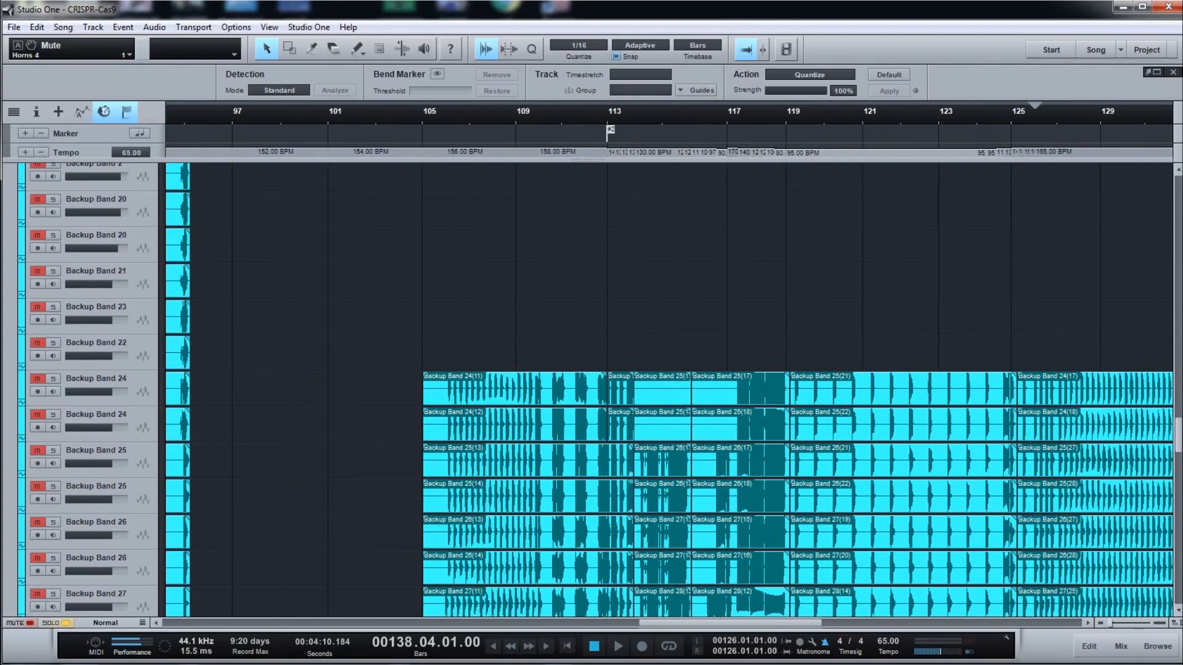
Clear all track solos and start playing the full mix from bar 124
left_click_drag(1178, 438, 1169, 322)
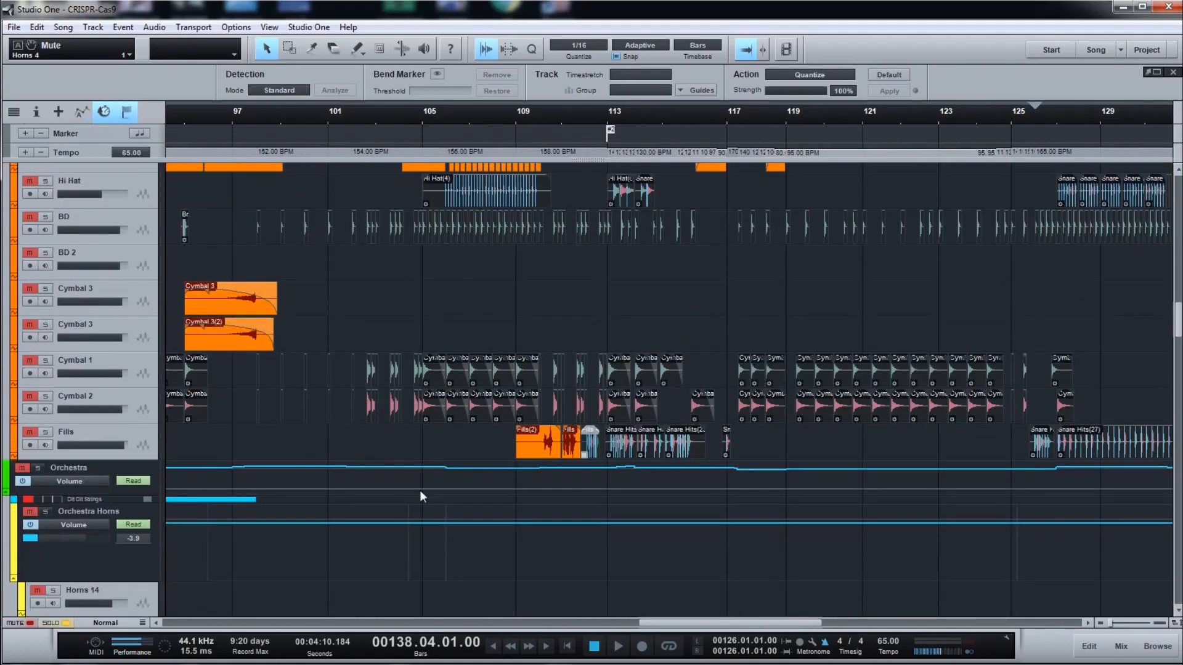
left_click(58, 623)
left_click_drag(785, 622, 896, 610)
left_click_drag(1179, 328, 1181, 318)
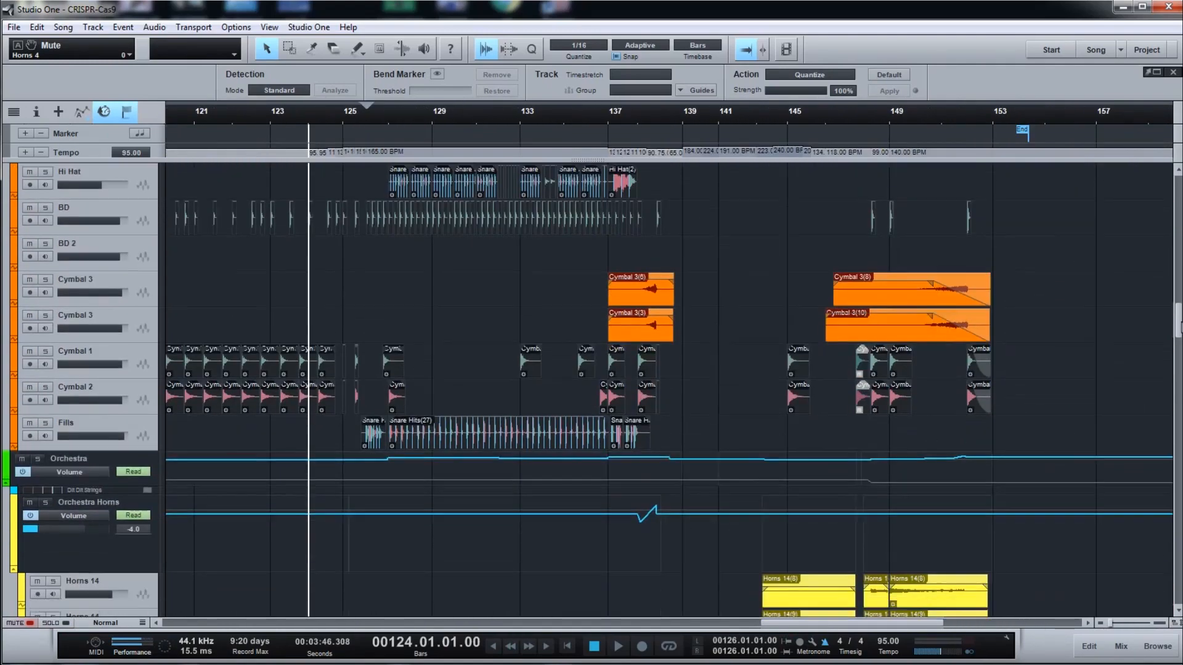
key("space")
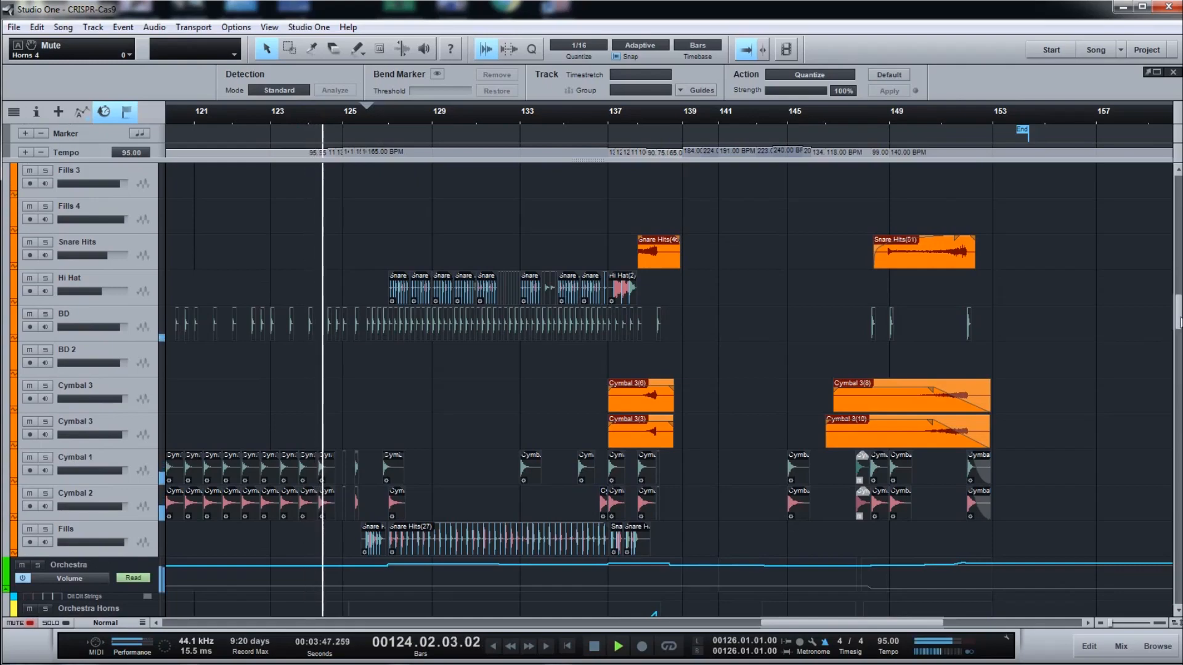
Follow the full mix from the drum tracks down to the Chordettes and Timp tracks through bar 140
left_click_drag(1182, 322, 1180, 550)
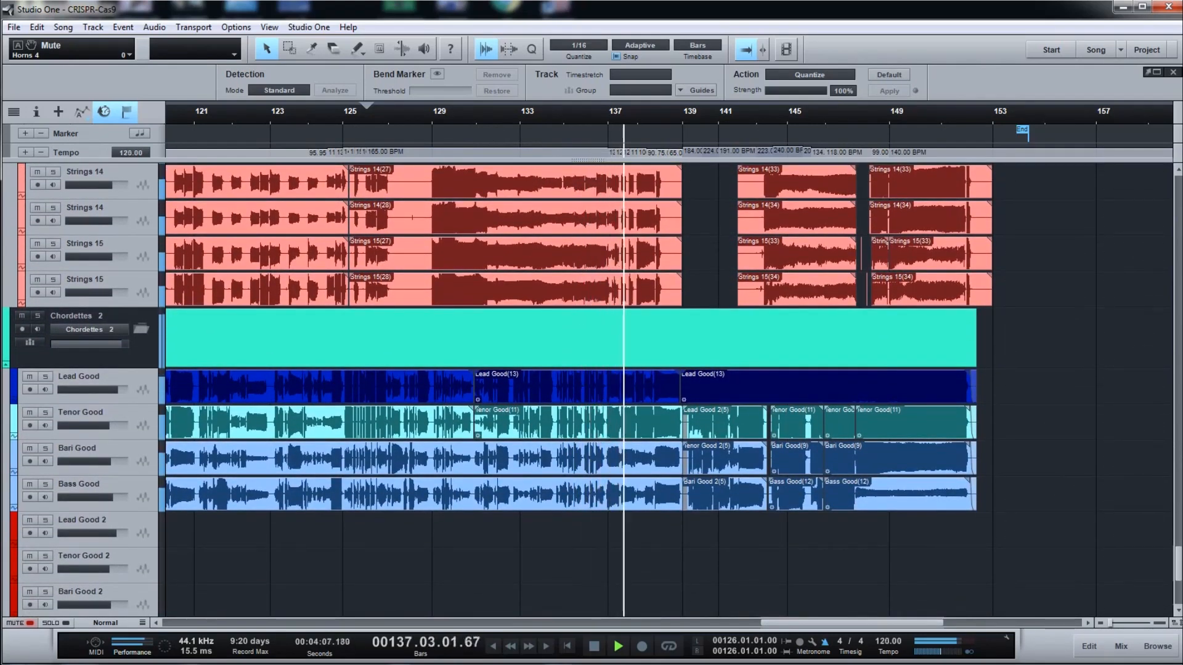
scroll(669, 390, "down", 8)
scroll(669, 389, "down", 2)
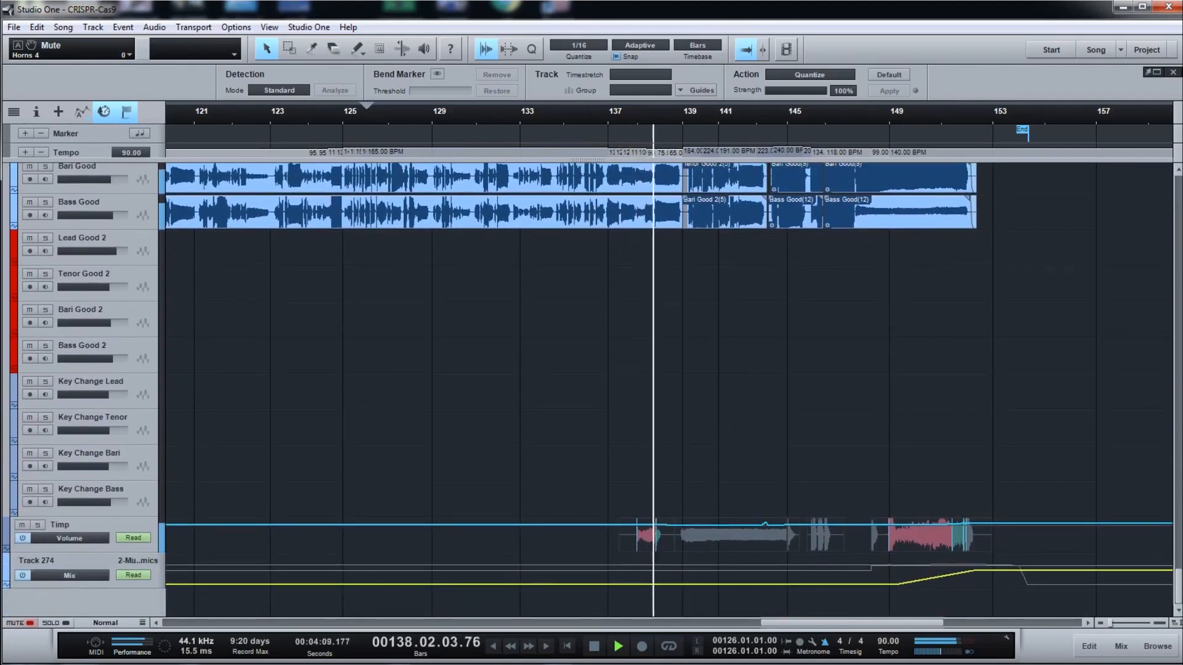
scroll(669, 389, "up", 8)
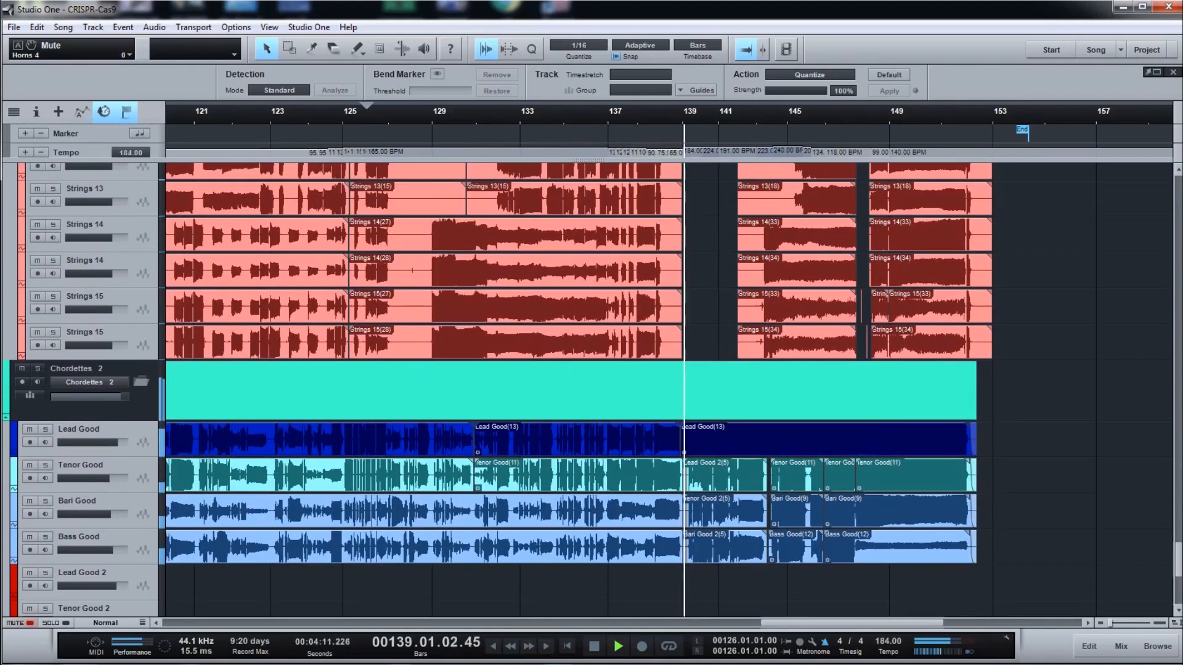
scroll(669, 389, "up", 1)
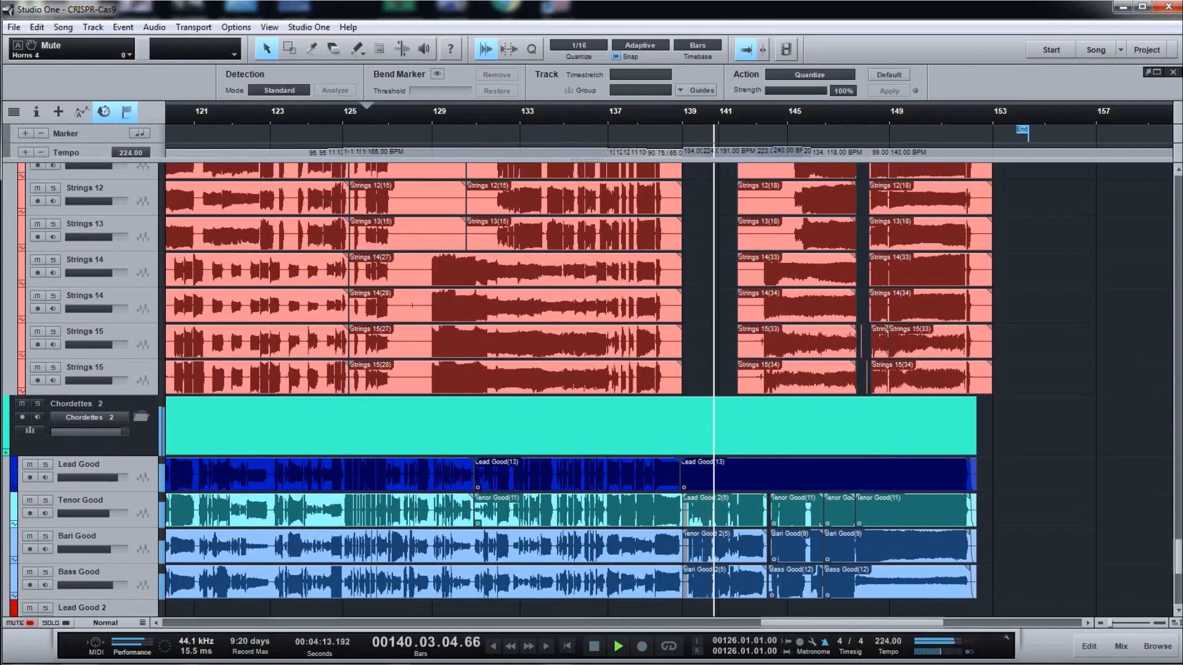
Examine the Strings, Backup Band, Horns and drum tracks while the song's ending plays, and stop playback at bar 153
scroll(669, 389, "up", 10)
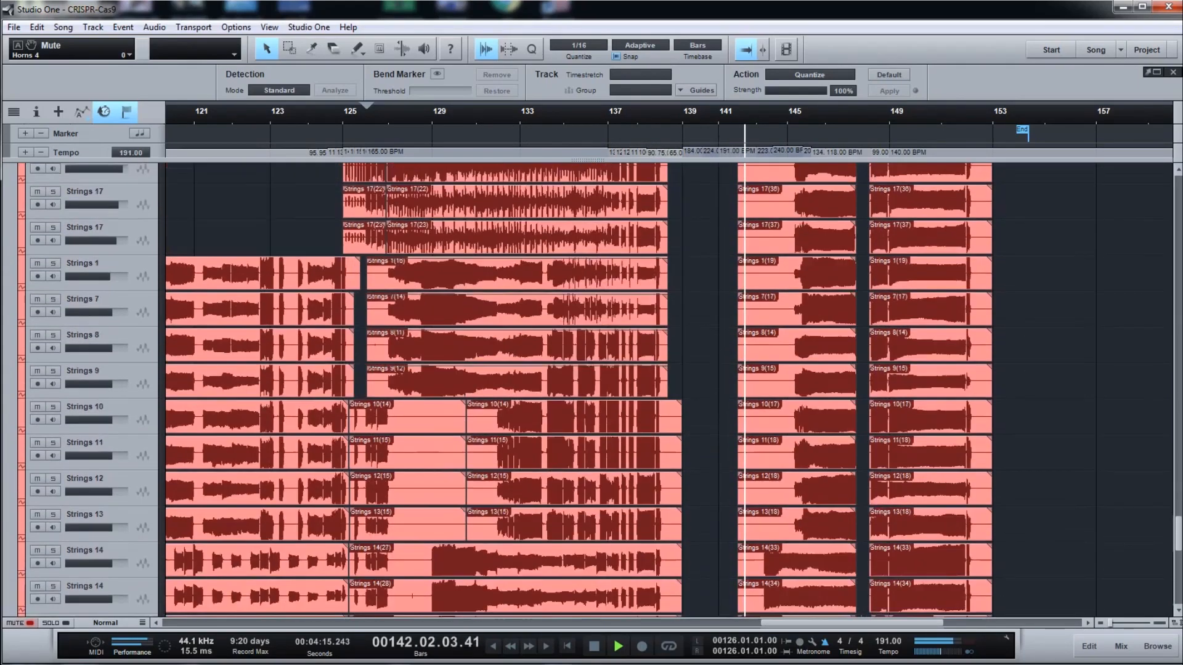
scroll(669, 390, "down", 10)
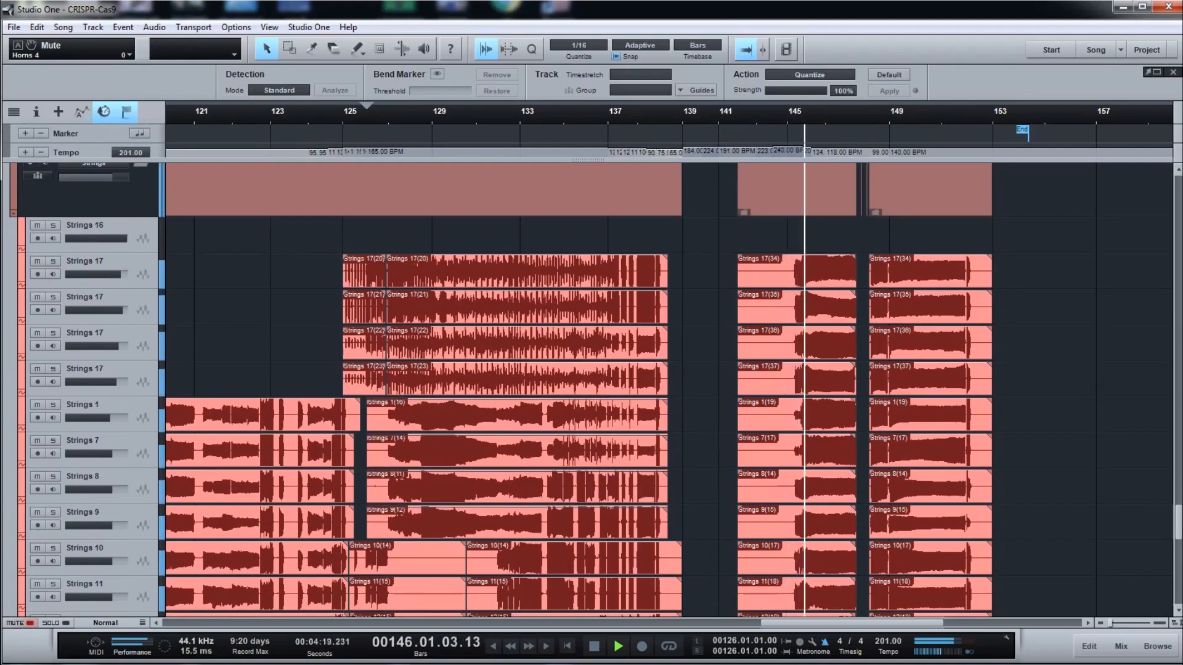
scroll(669, 389, "up", 2)
scroll(670, 389, "up", 10)
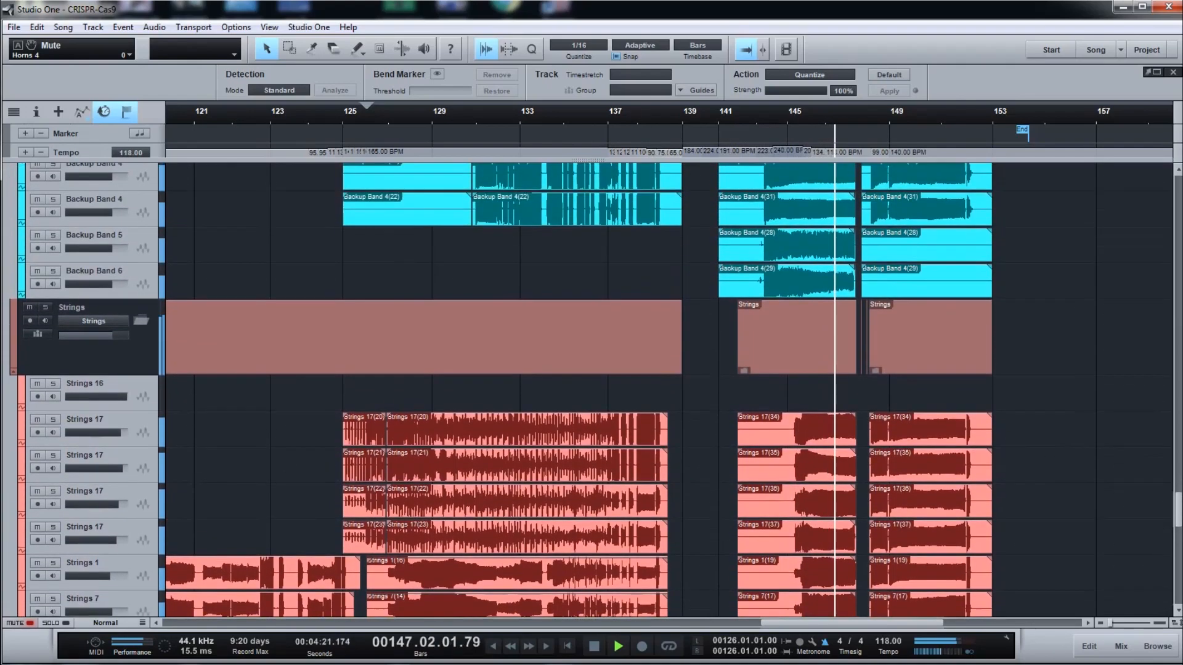
scroll(669, 390, "up", 10)
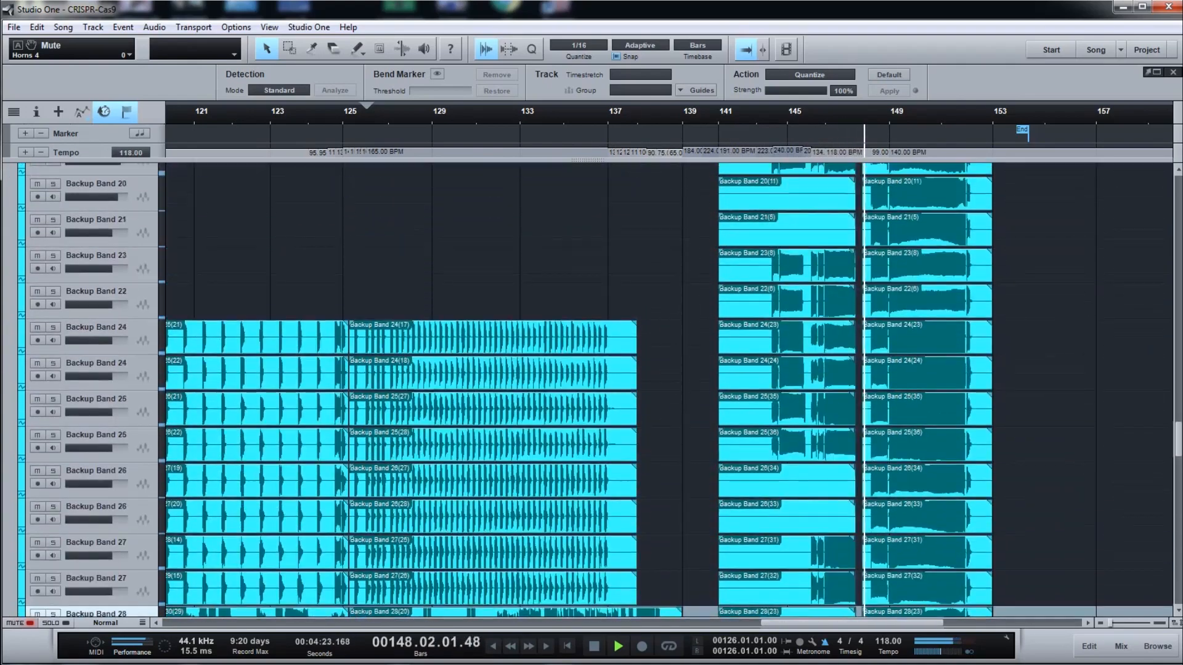
scroll(669, 389, "up", 10)
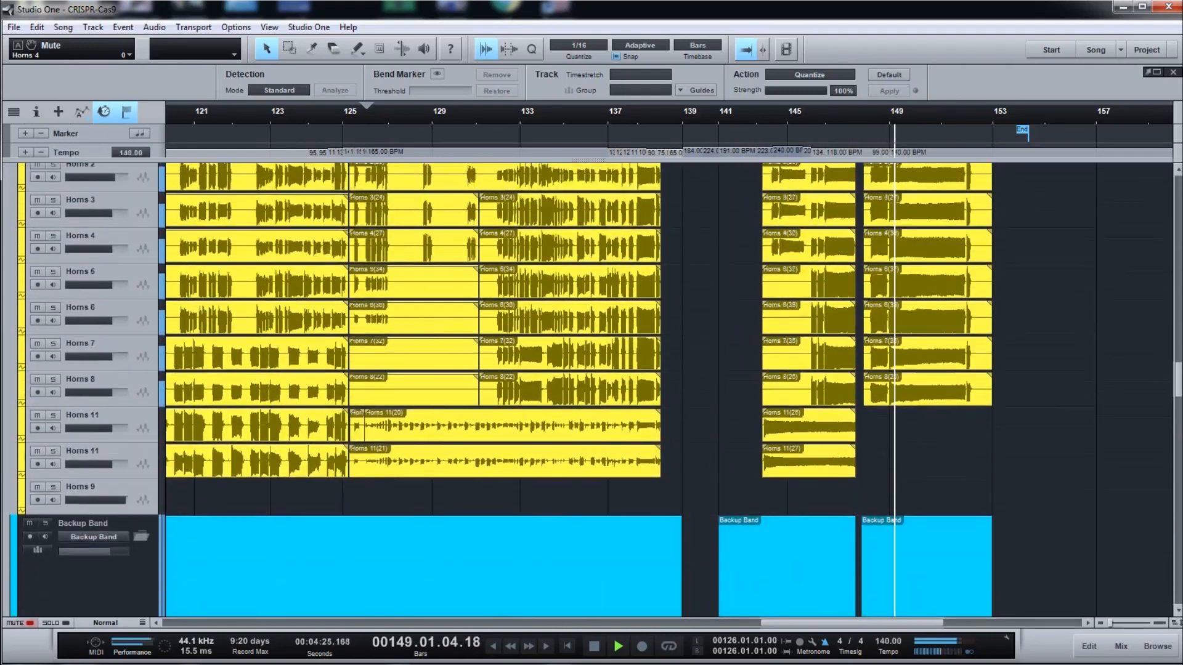
scroll(670, 389, "up", 10)
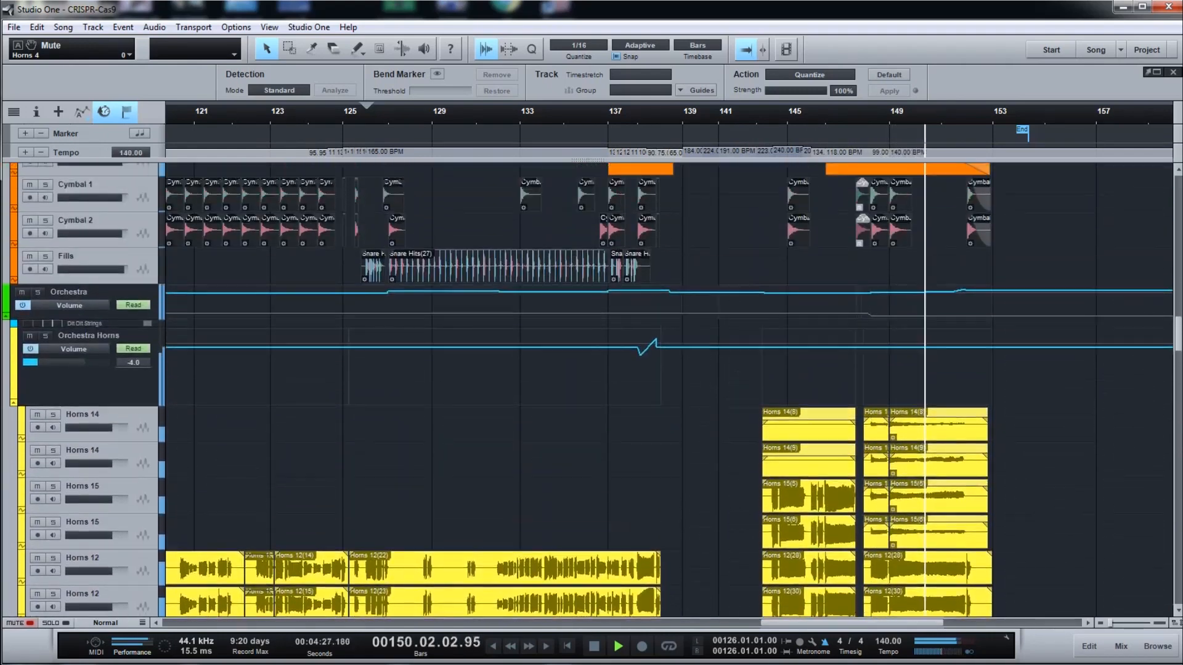
scroll(669, 390, "up", 2)
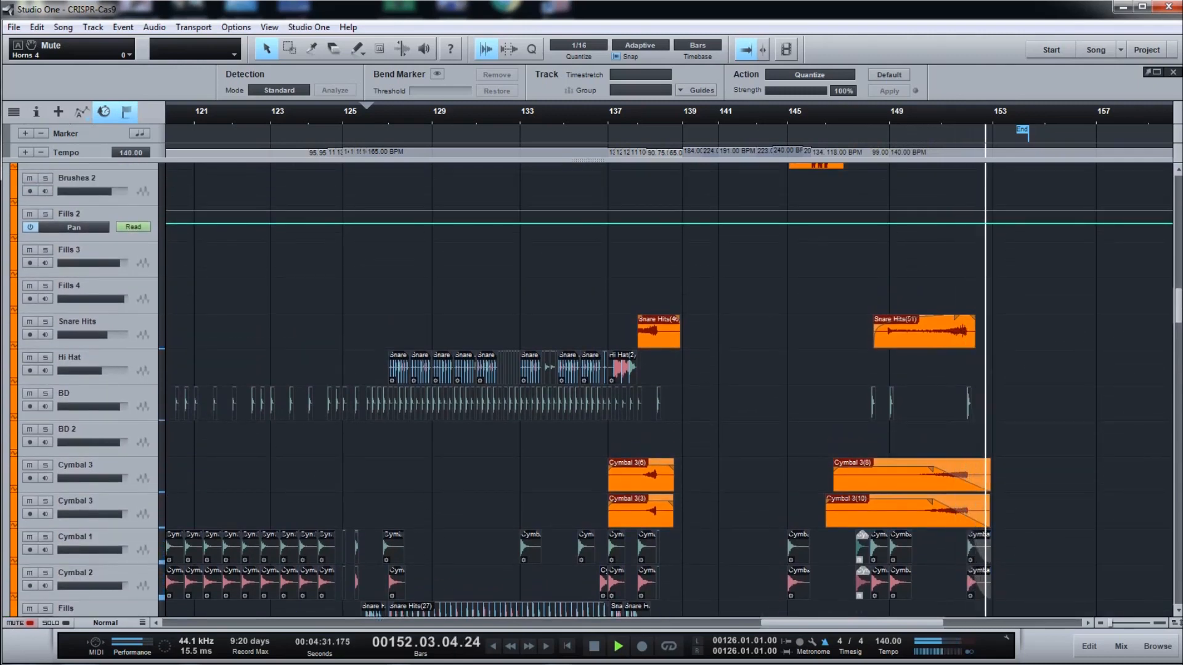
left_click(595, 647)
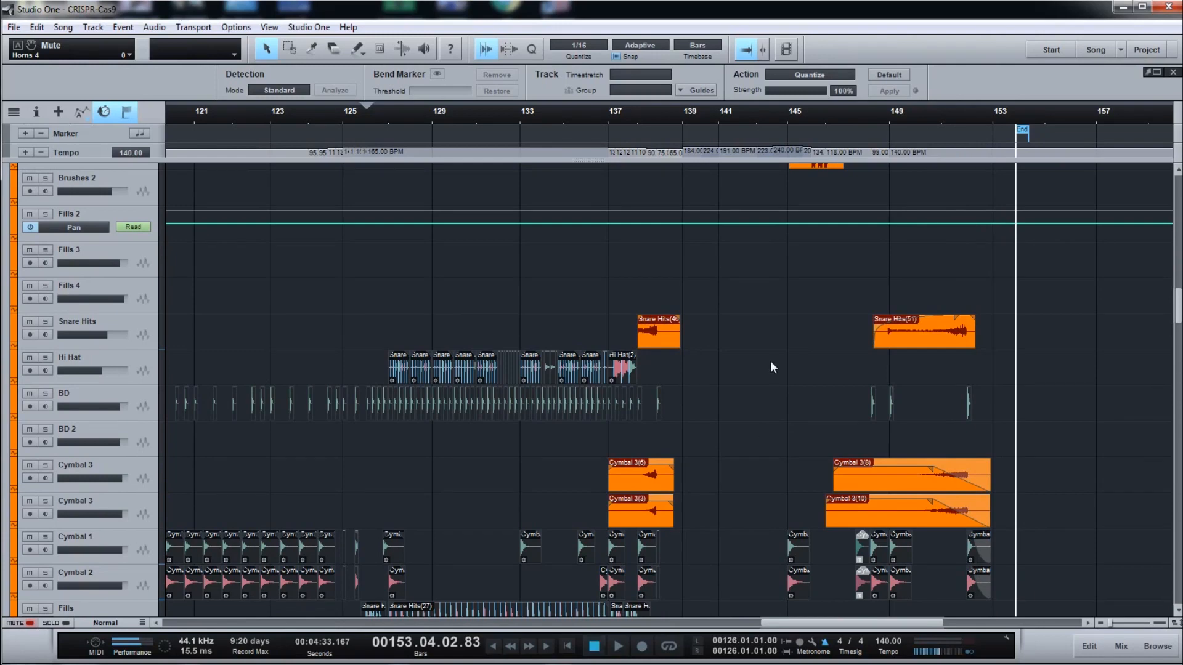